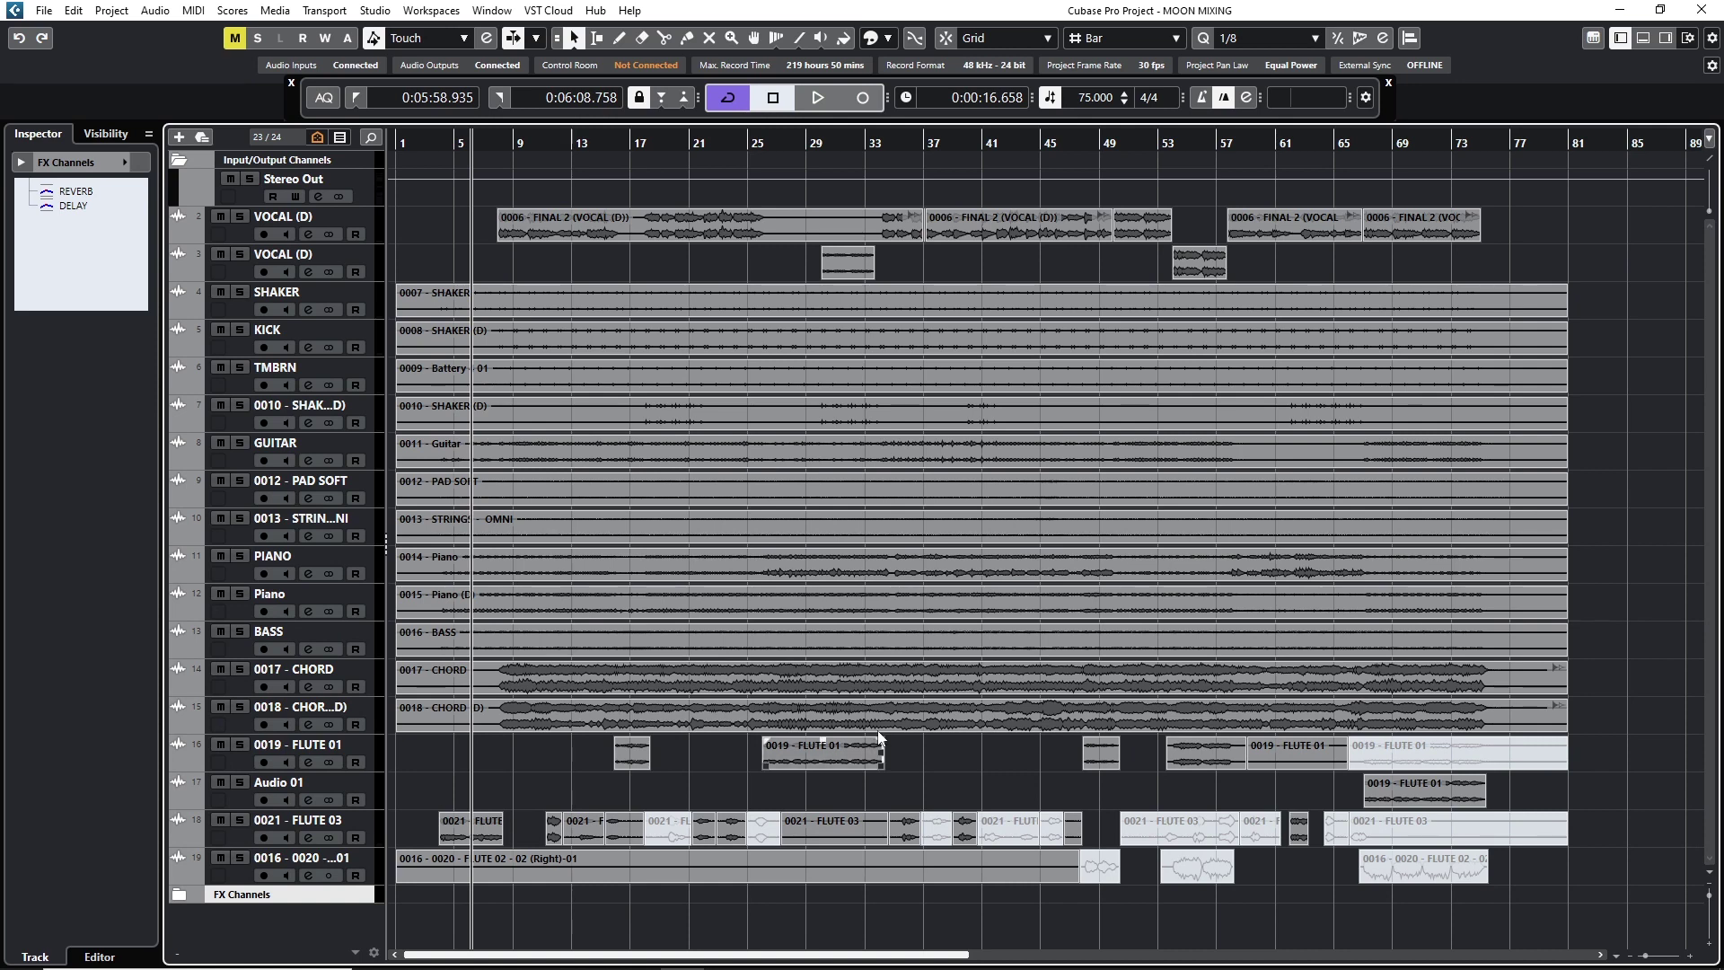
# Look over the whole arrangement, from the first VOCAL (D) track down to the last FLUTE 02 track.
pyautogui.scroll(-1, 180, 159)
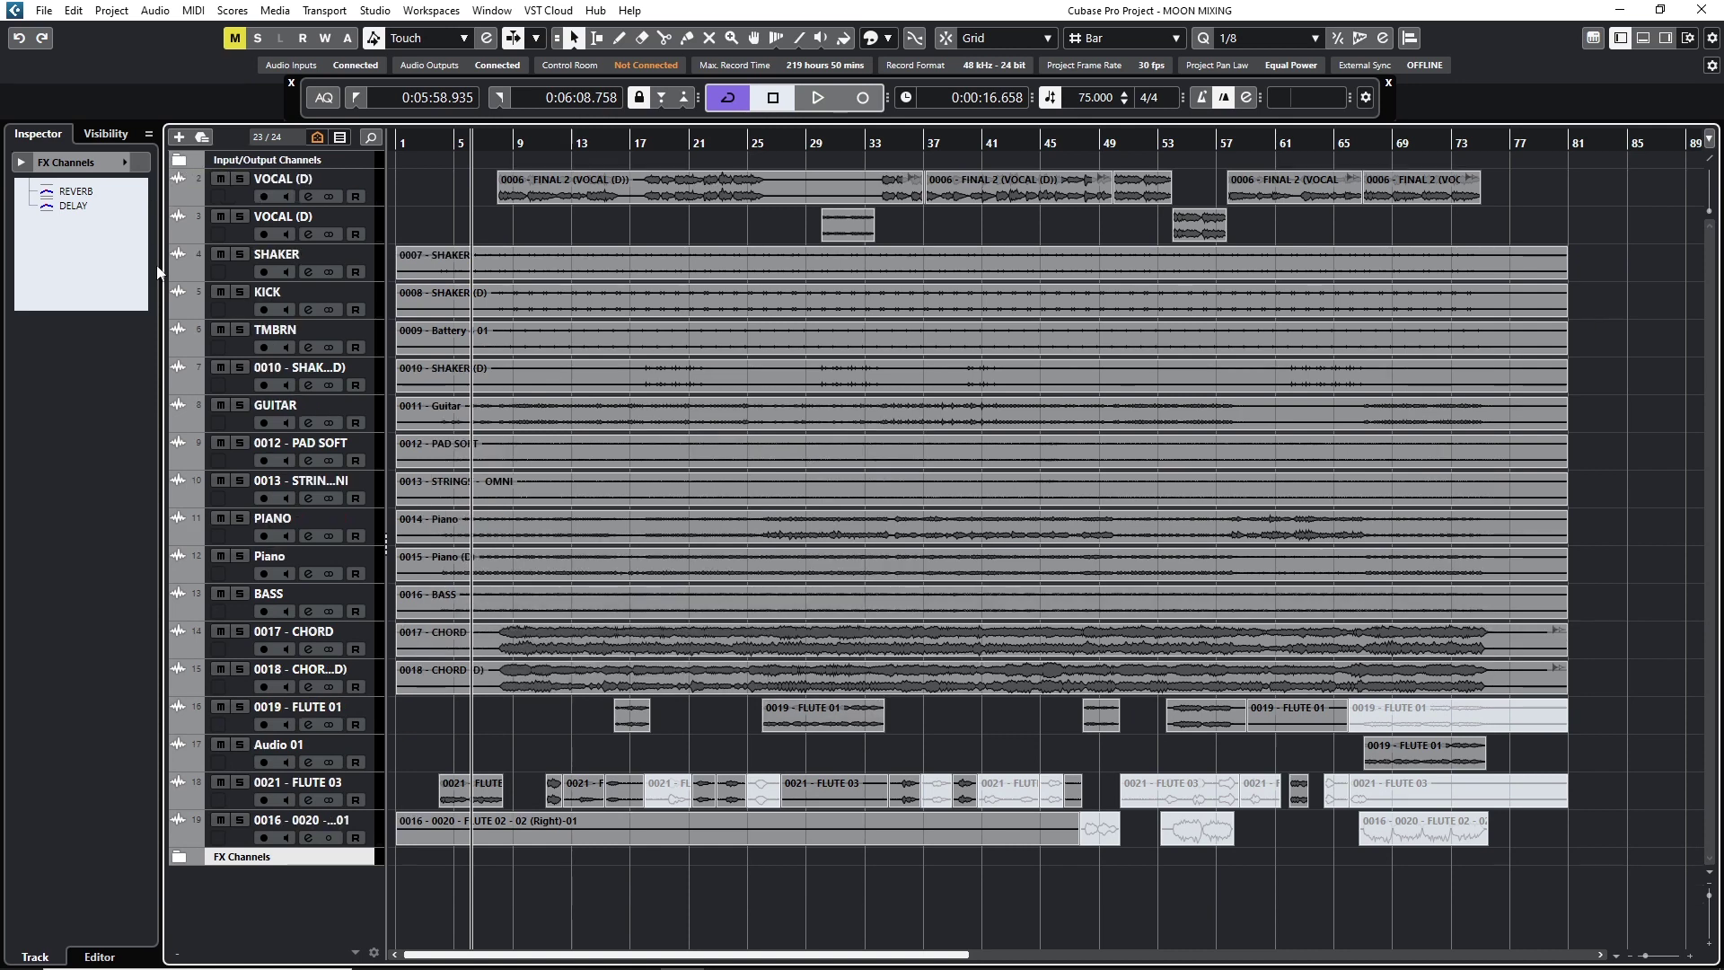
pyautogui.click(230, 196)
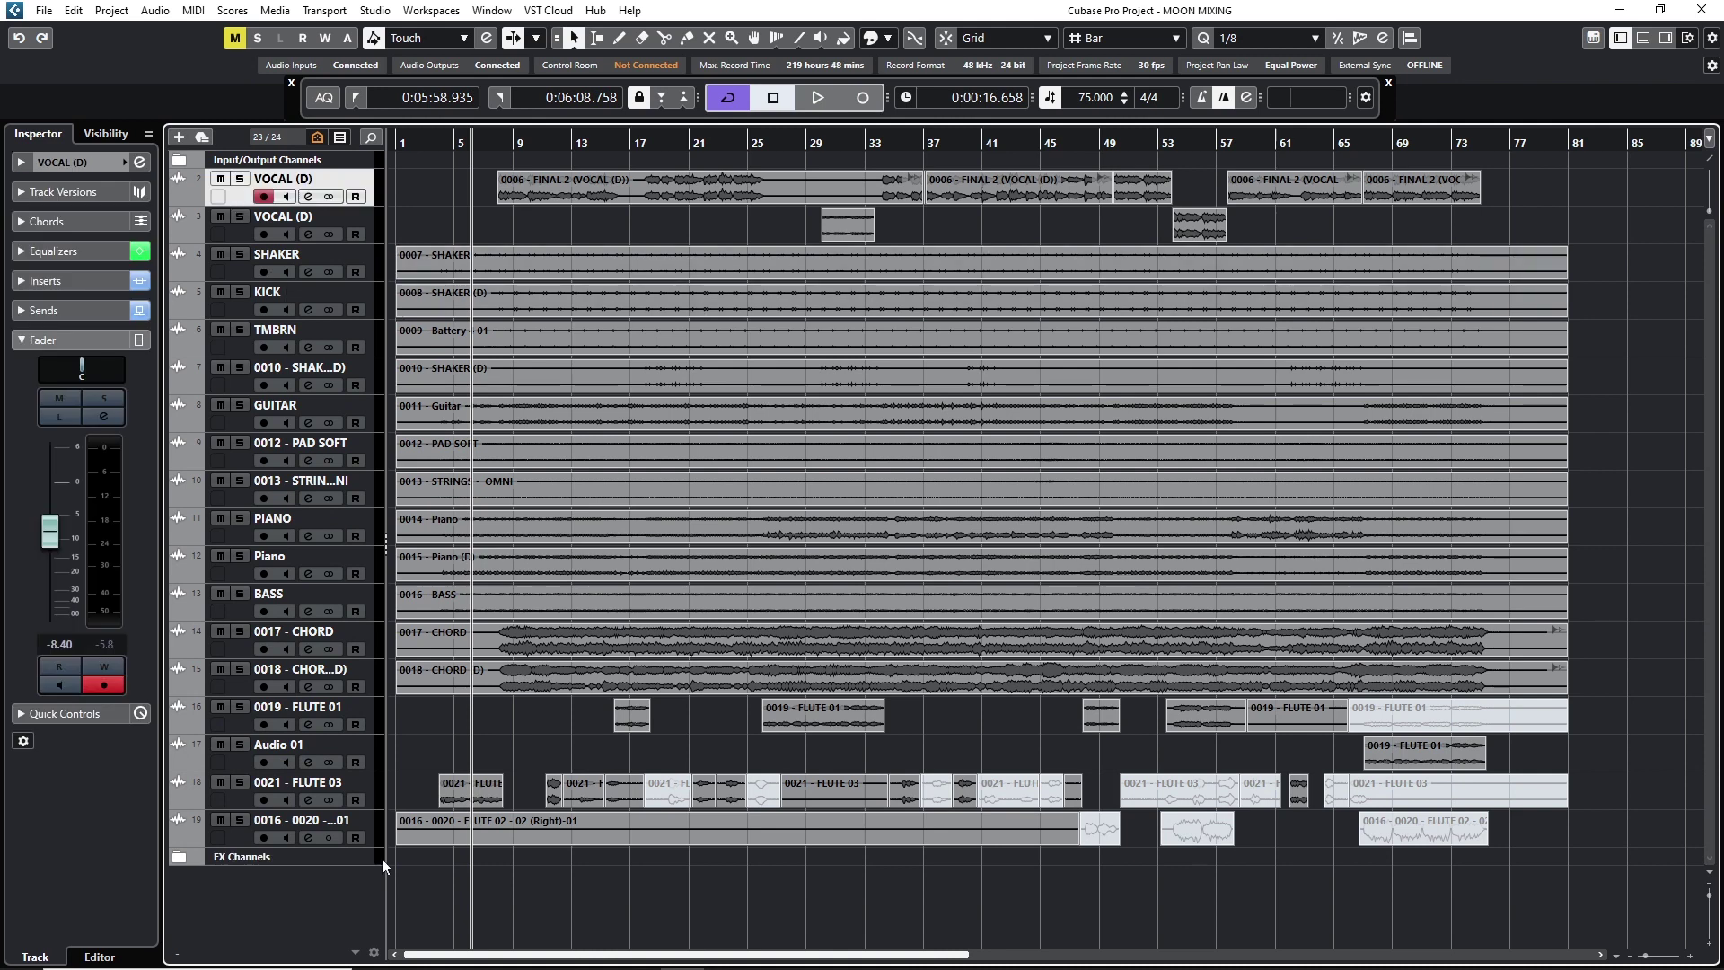
pyautogui.click(226, 834)
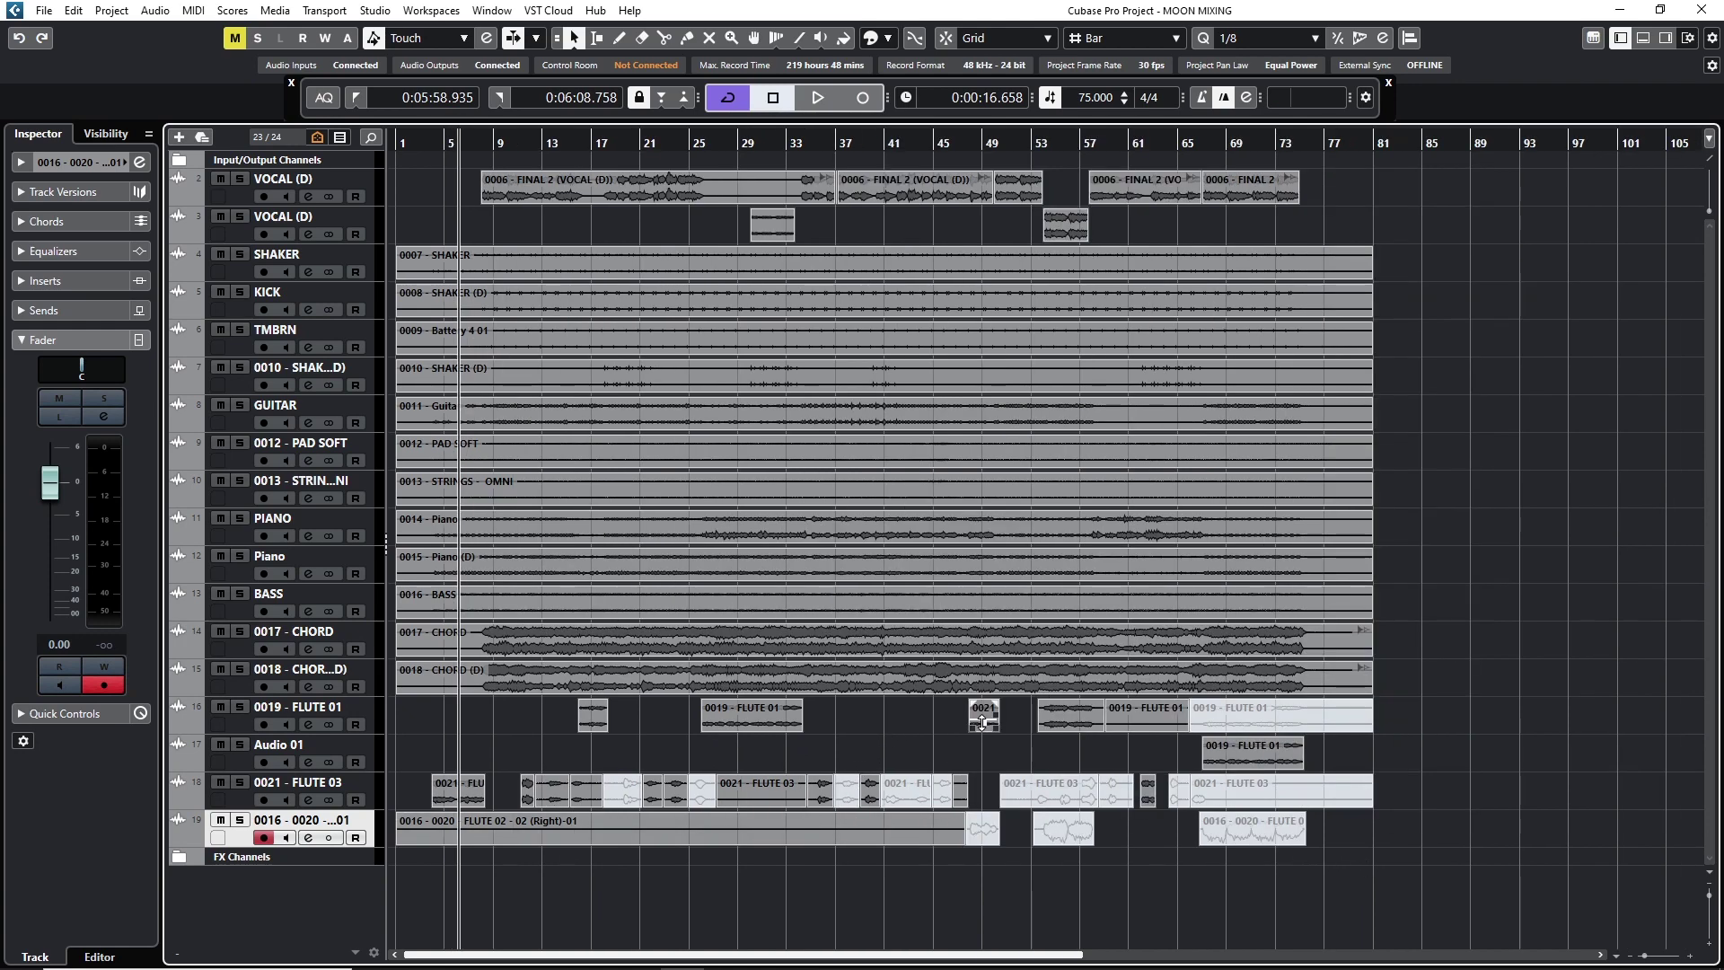
pyautogui.press('h')
pyautogui.hotkey('shift', 'g')
pyautogui.hotkey('shift', 'h')
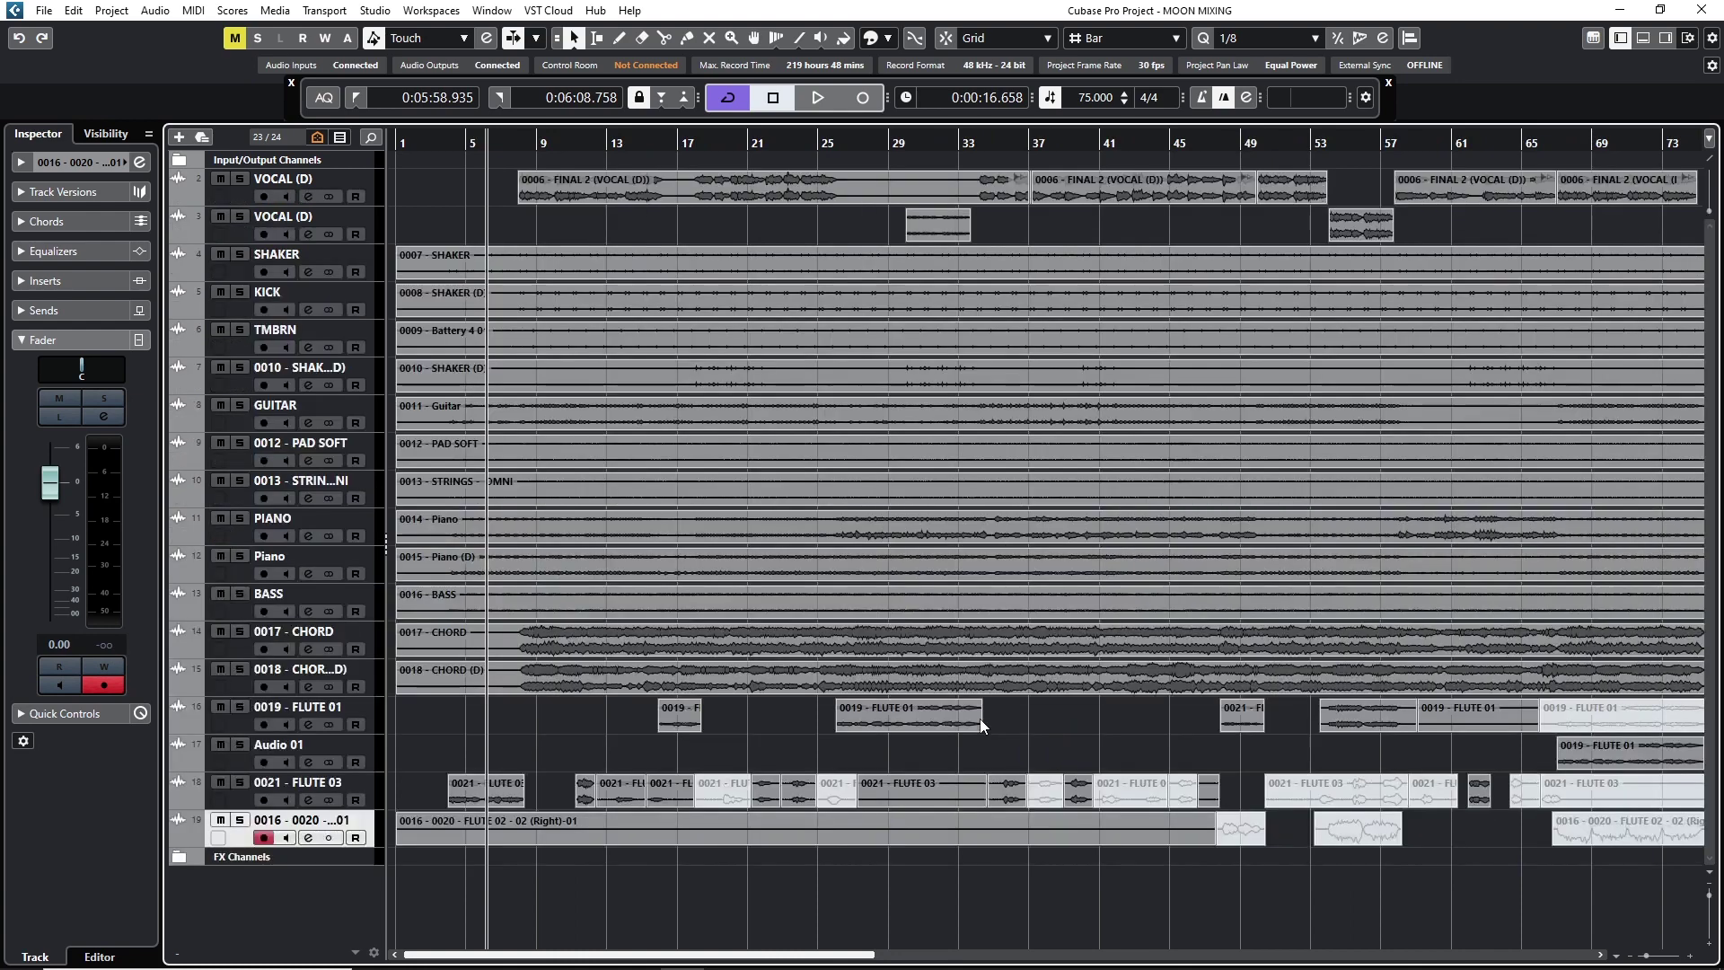
pyautogui.press('g')
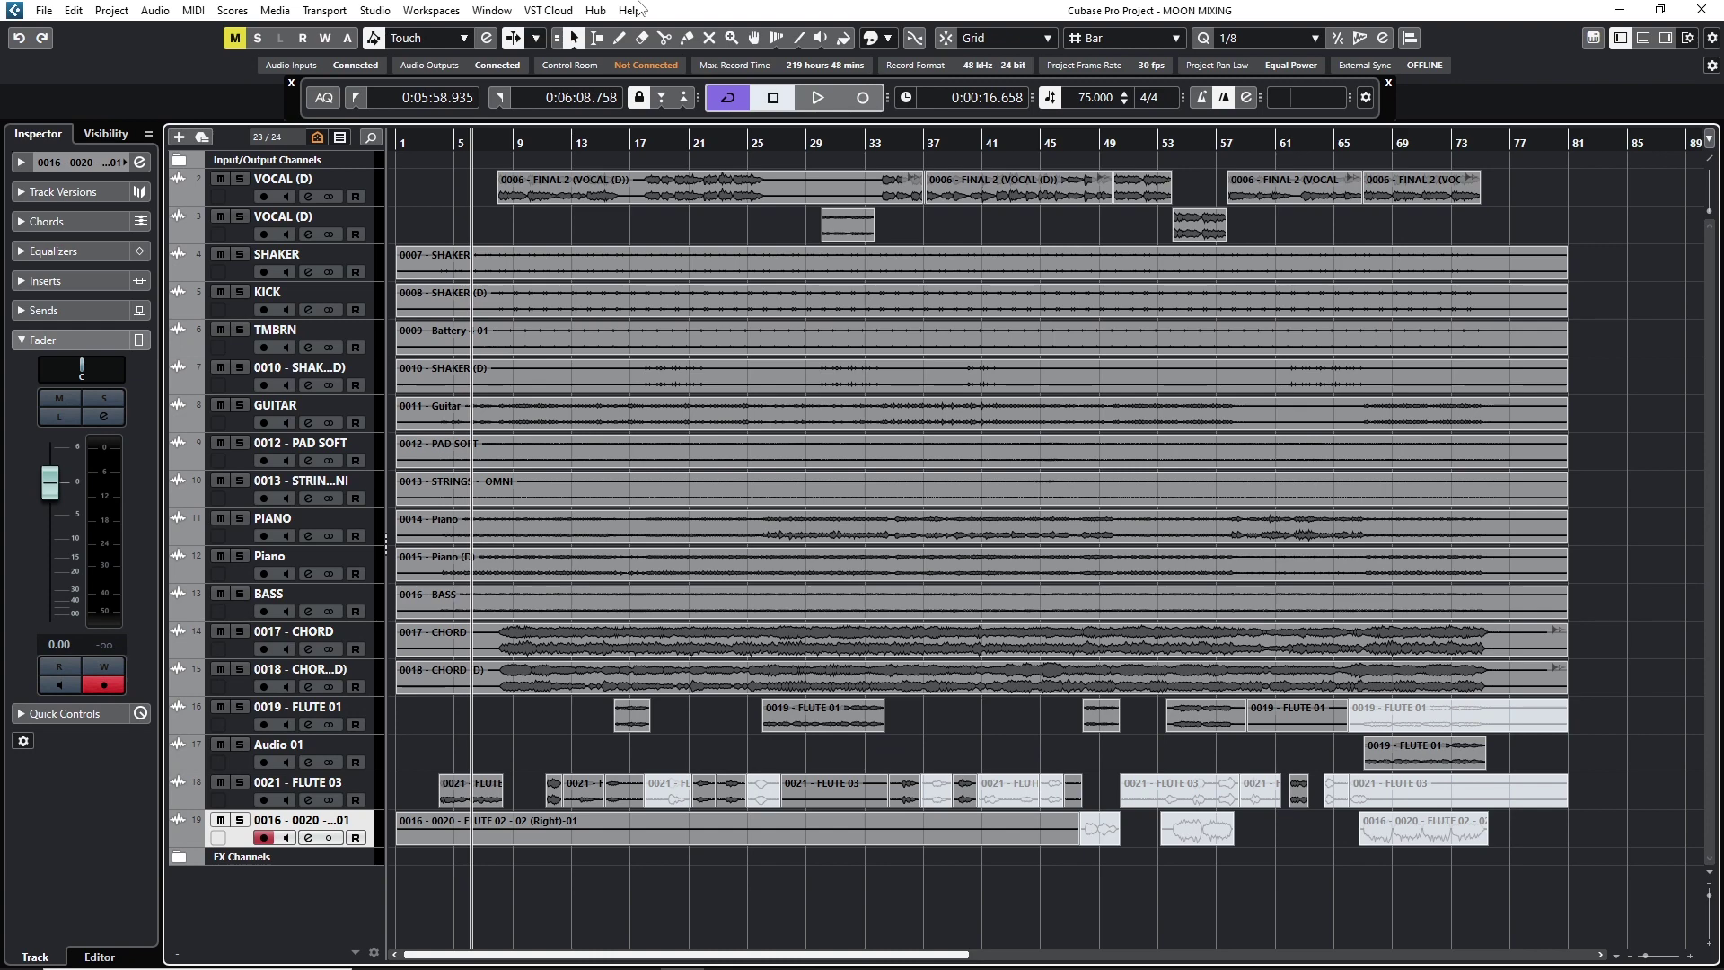
# Play the full mix from about bar 3 with the arrangement in view.
pyautogui.moveTo(418, 144); pyautogui.dragTo(428, 151)
pyautogui.press('space')
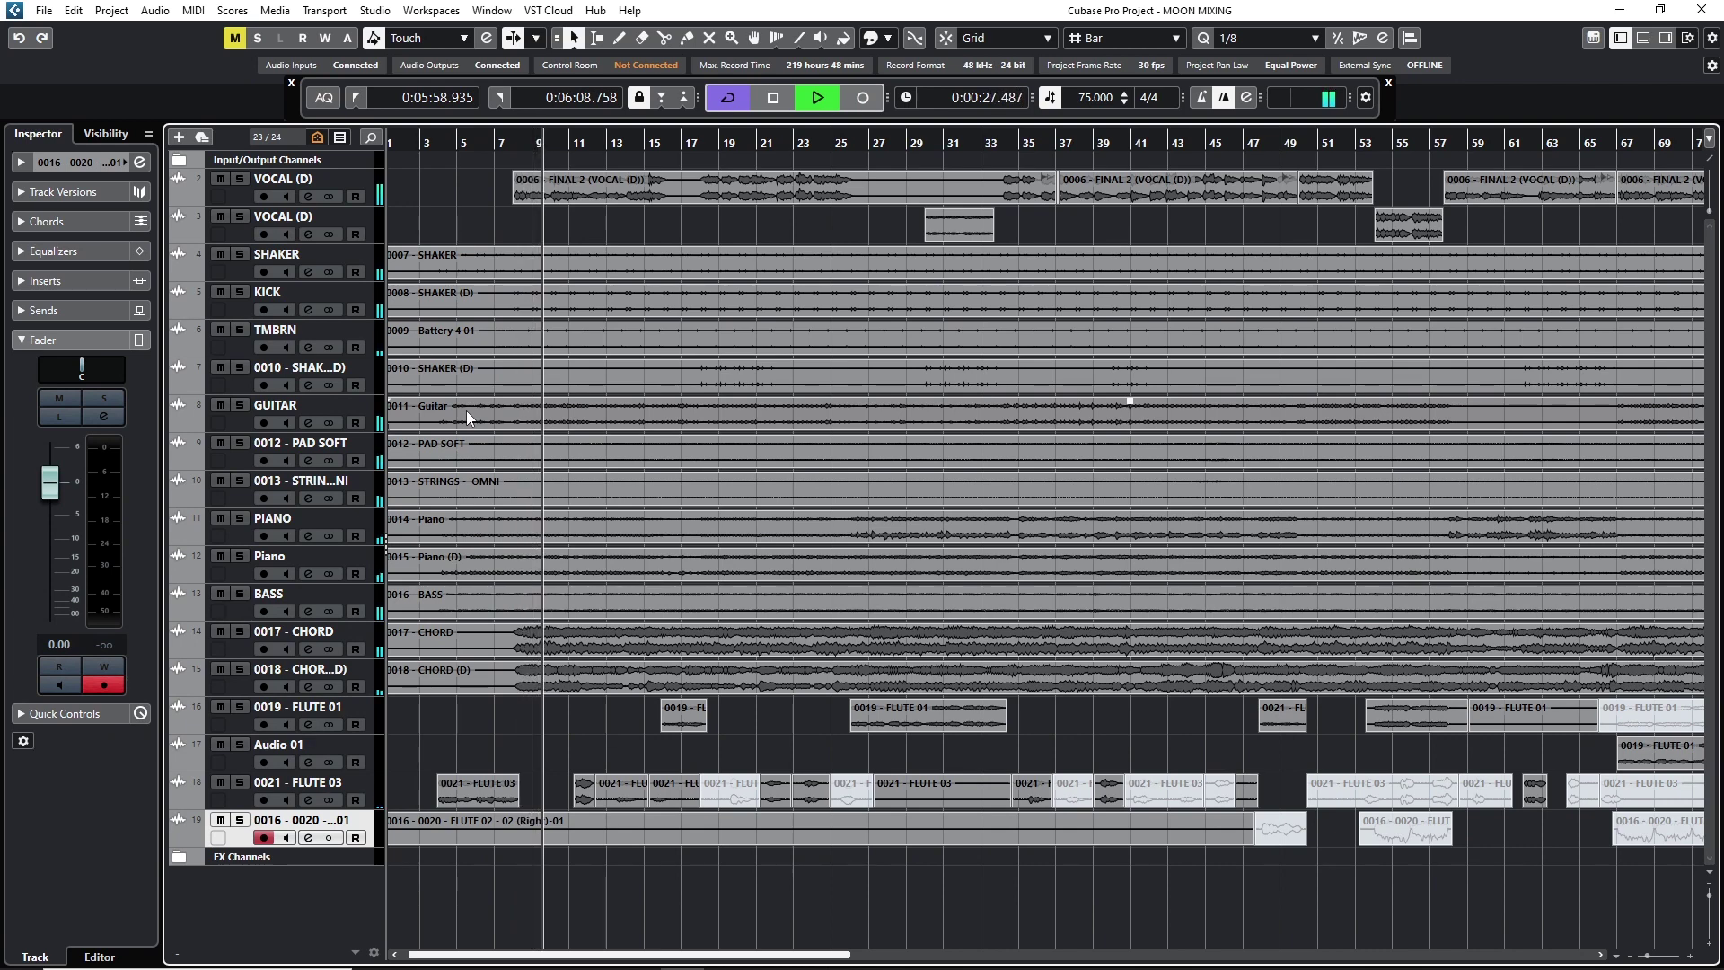
pyautogui.press('g')
pyautogui.hotkey('shift', 'h')
pyautogui.hotkey('shift', 'h')
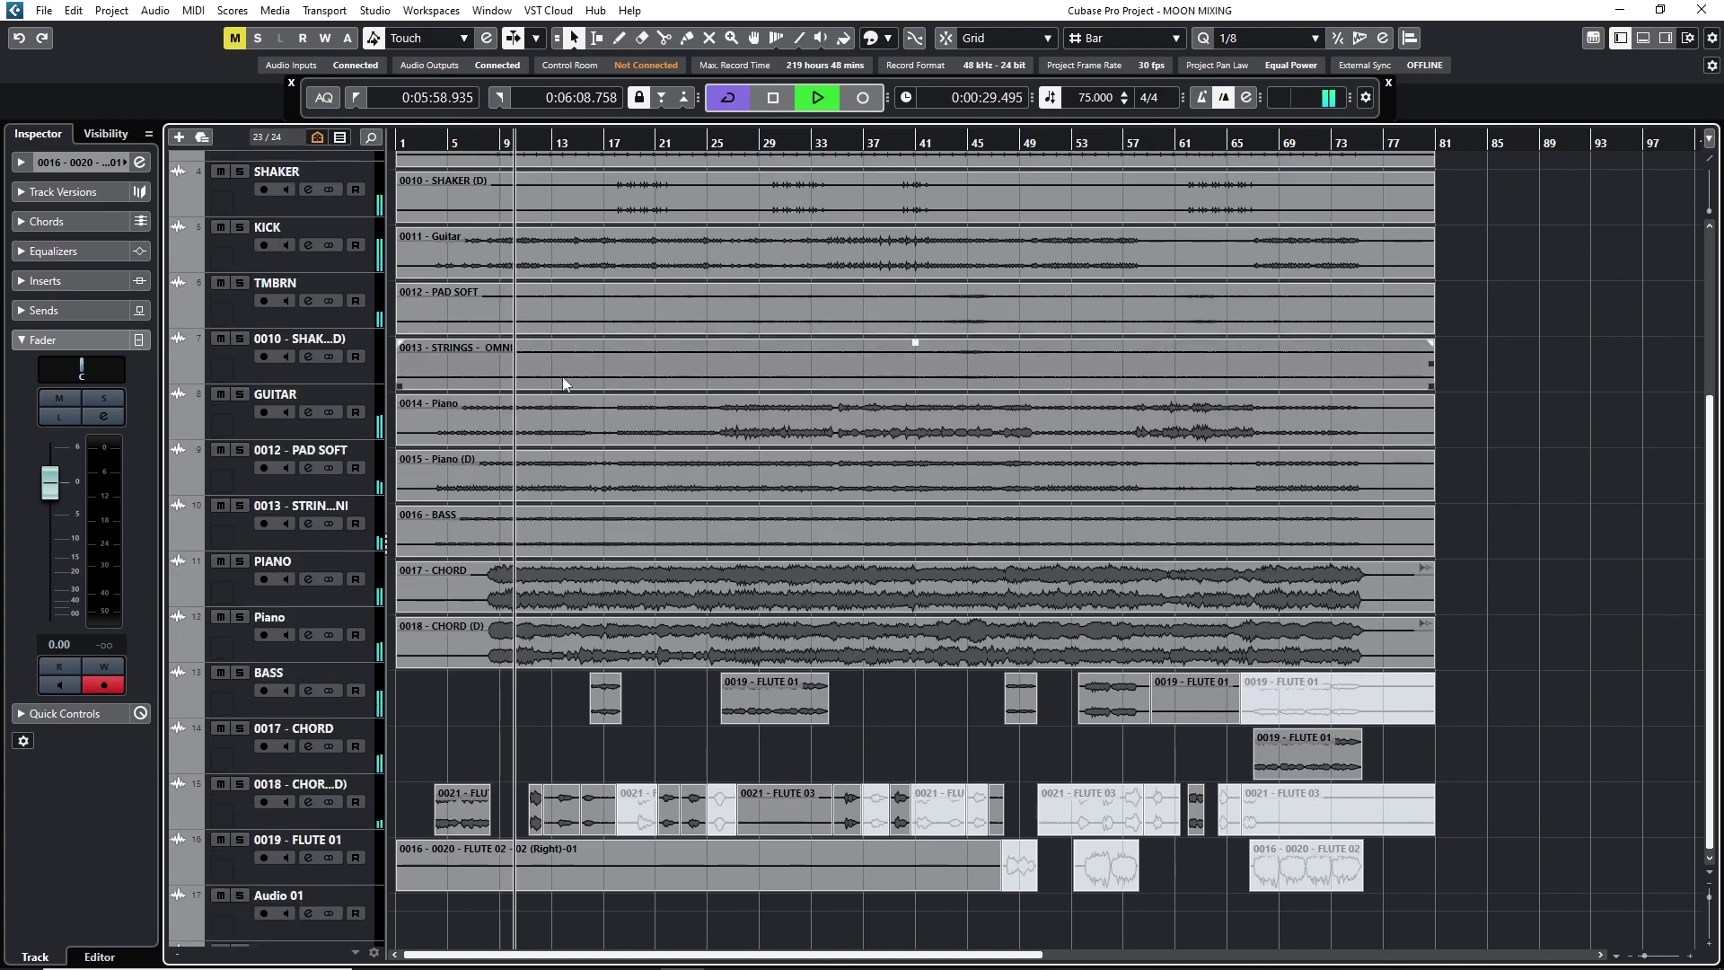
pyautogui.press('h')
pyautogui.press('h')
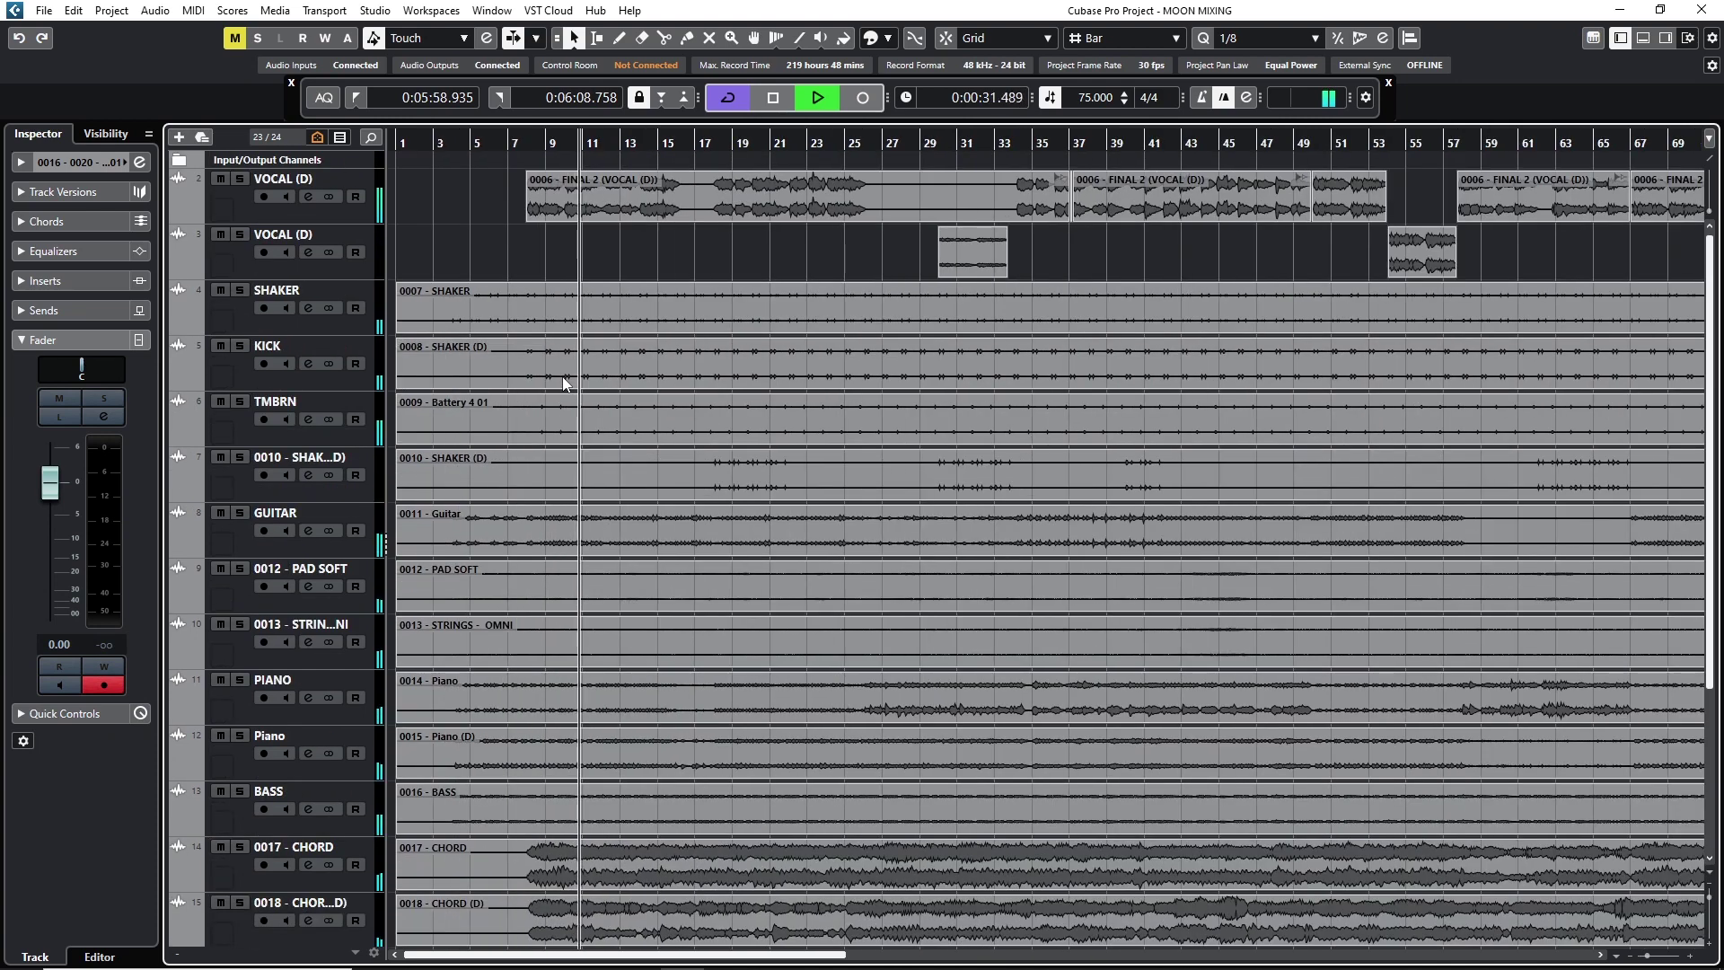
pyautogui.press('g')
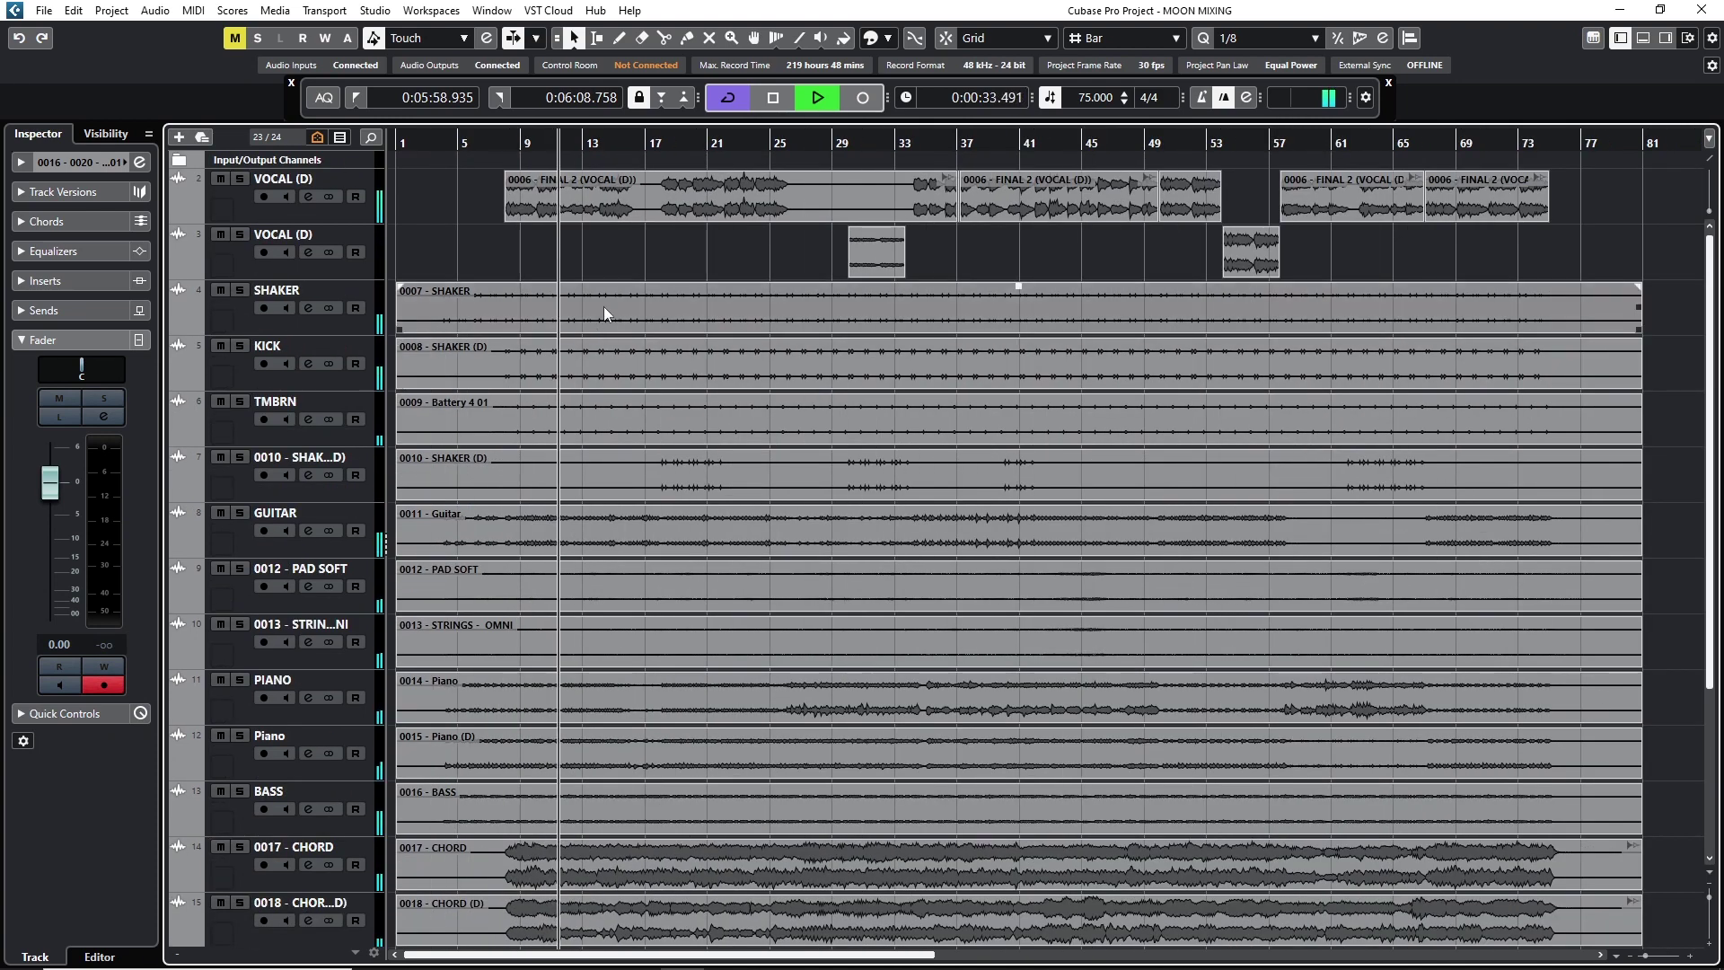
# Review the tracks from the vocals down to the flutes while the mix plays, and stop playback around bar 26.
pyautogui.scroll(-5, 603, 305)
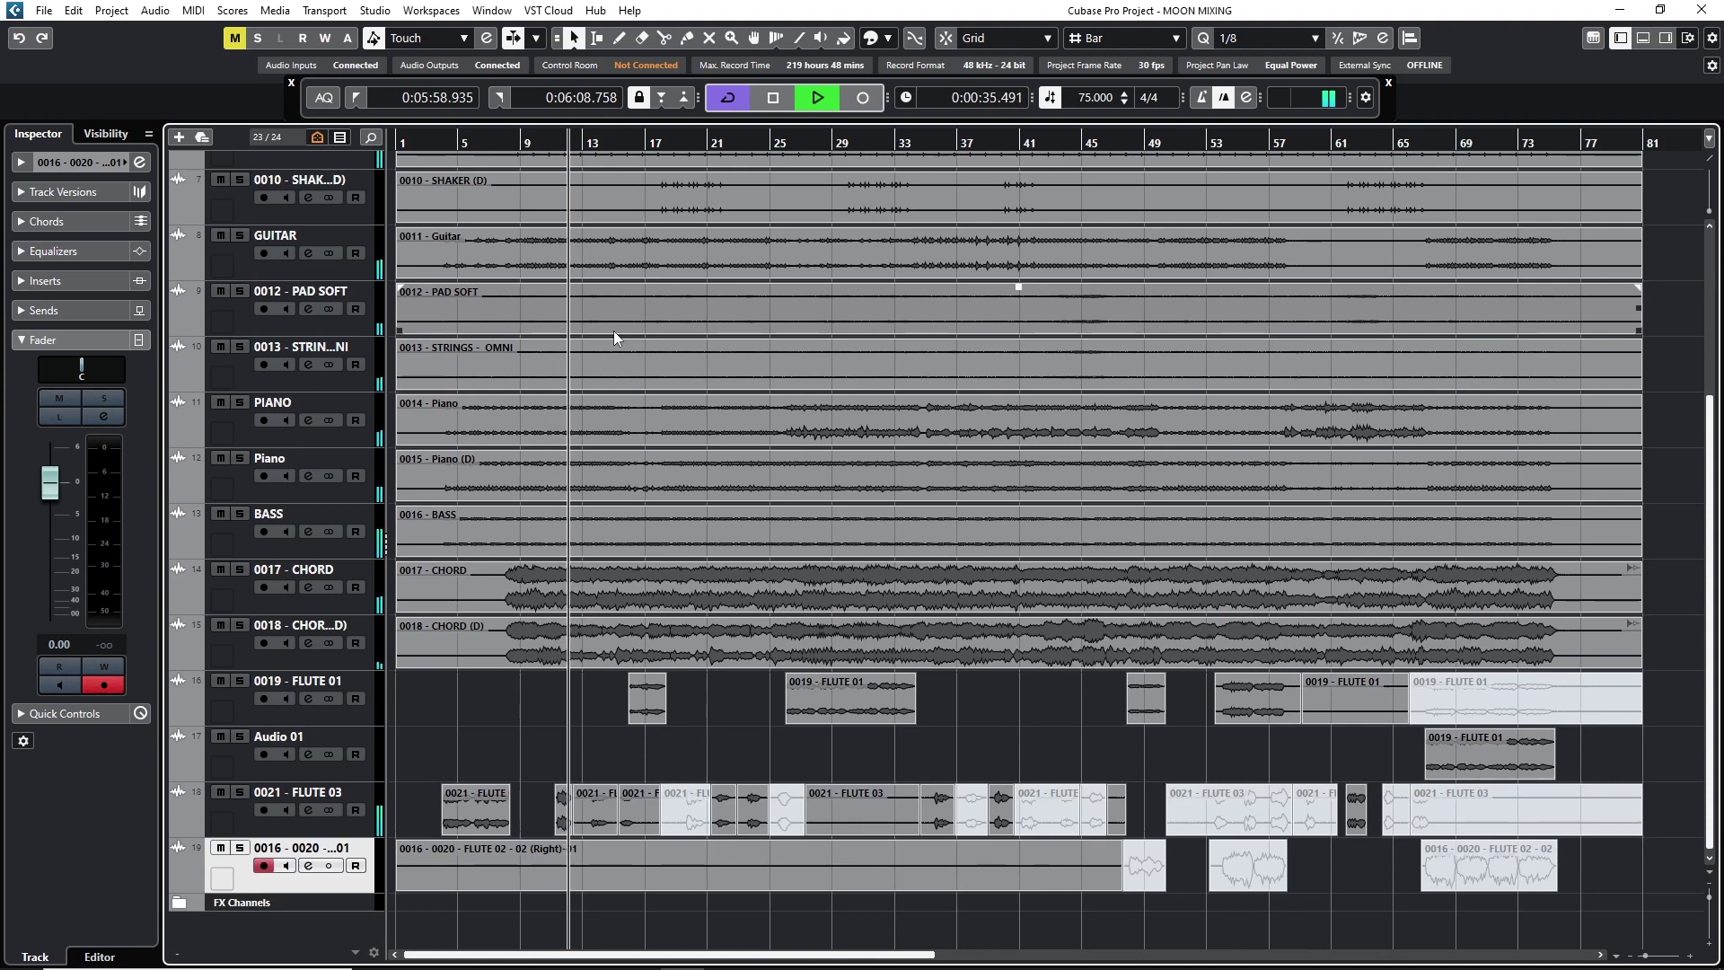
pyautogui.scroll(5, 614, 334)
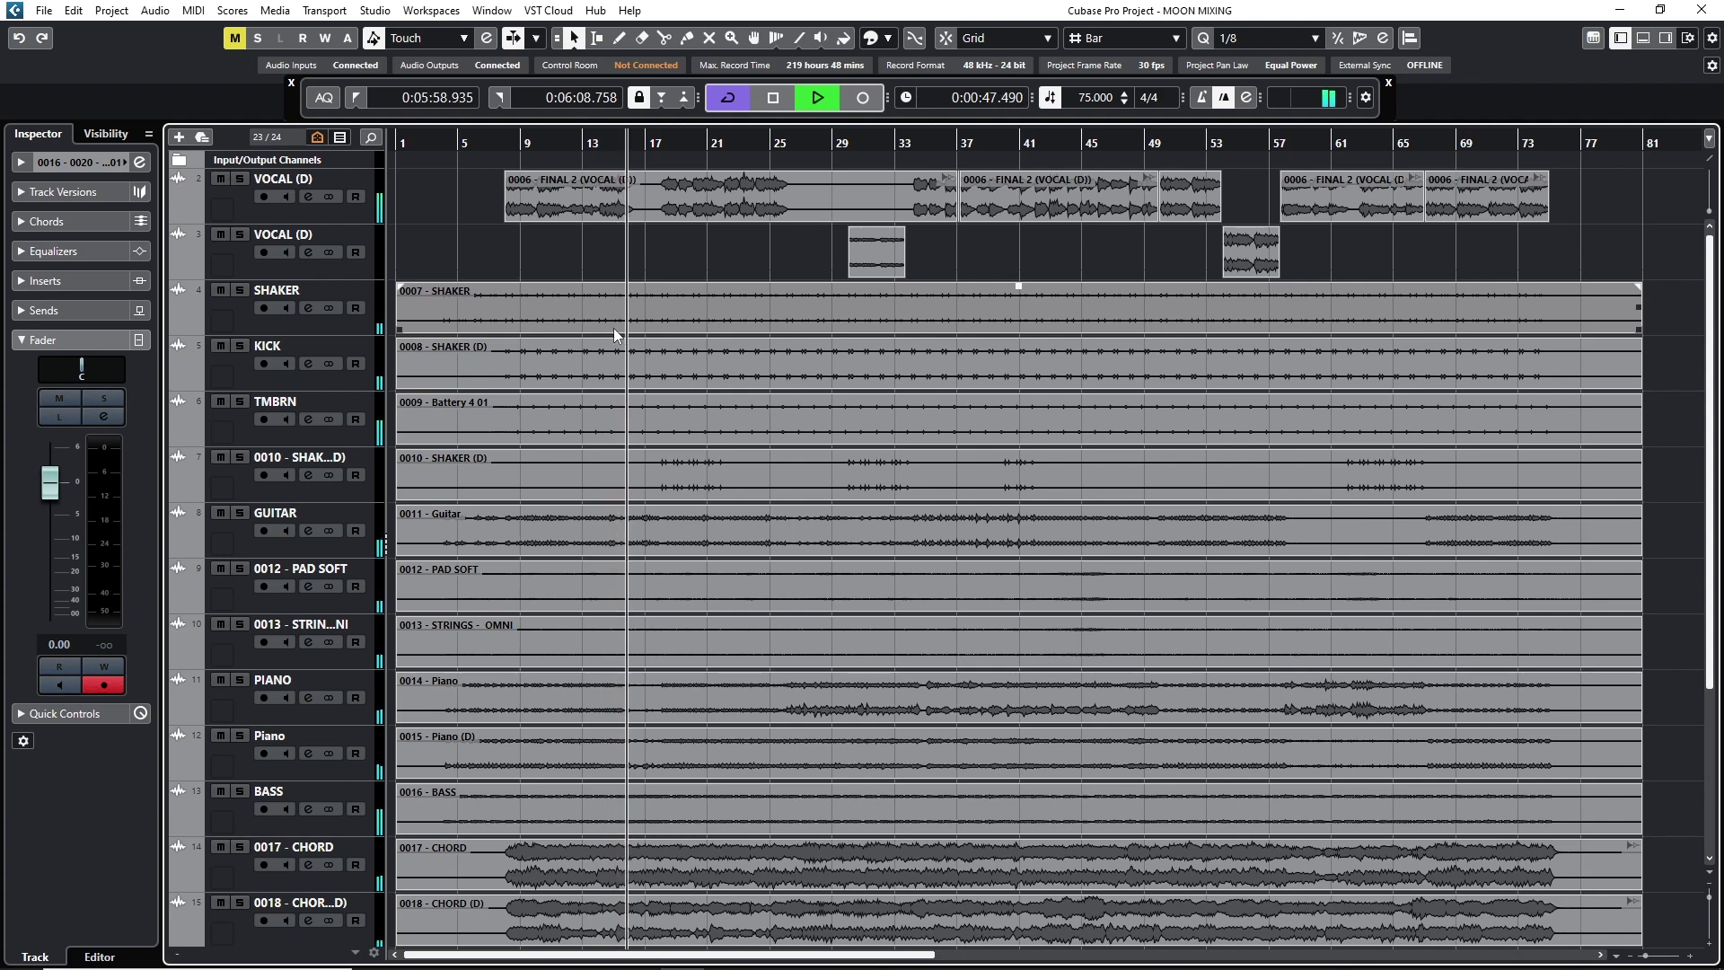
pyautogui.hotkey('shift', 'f')
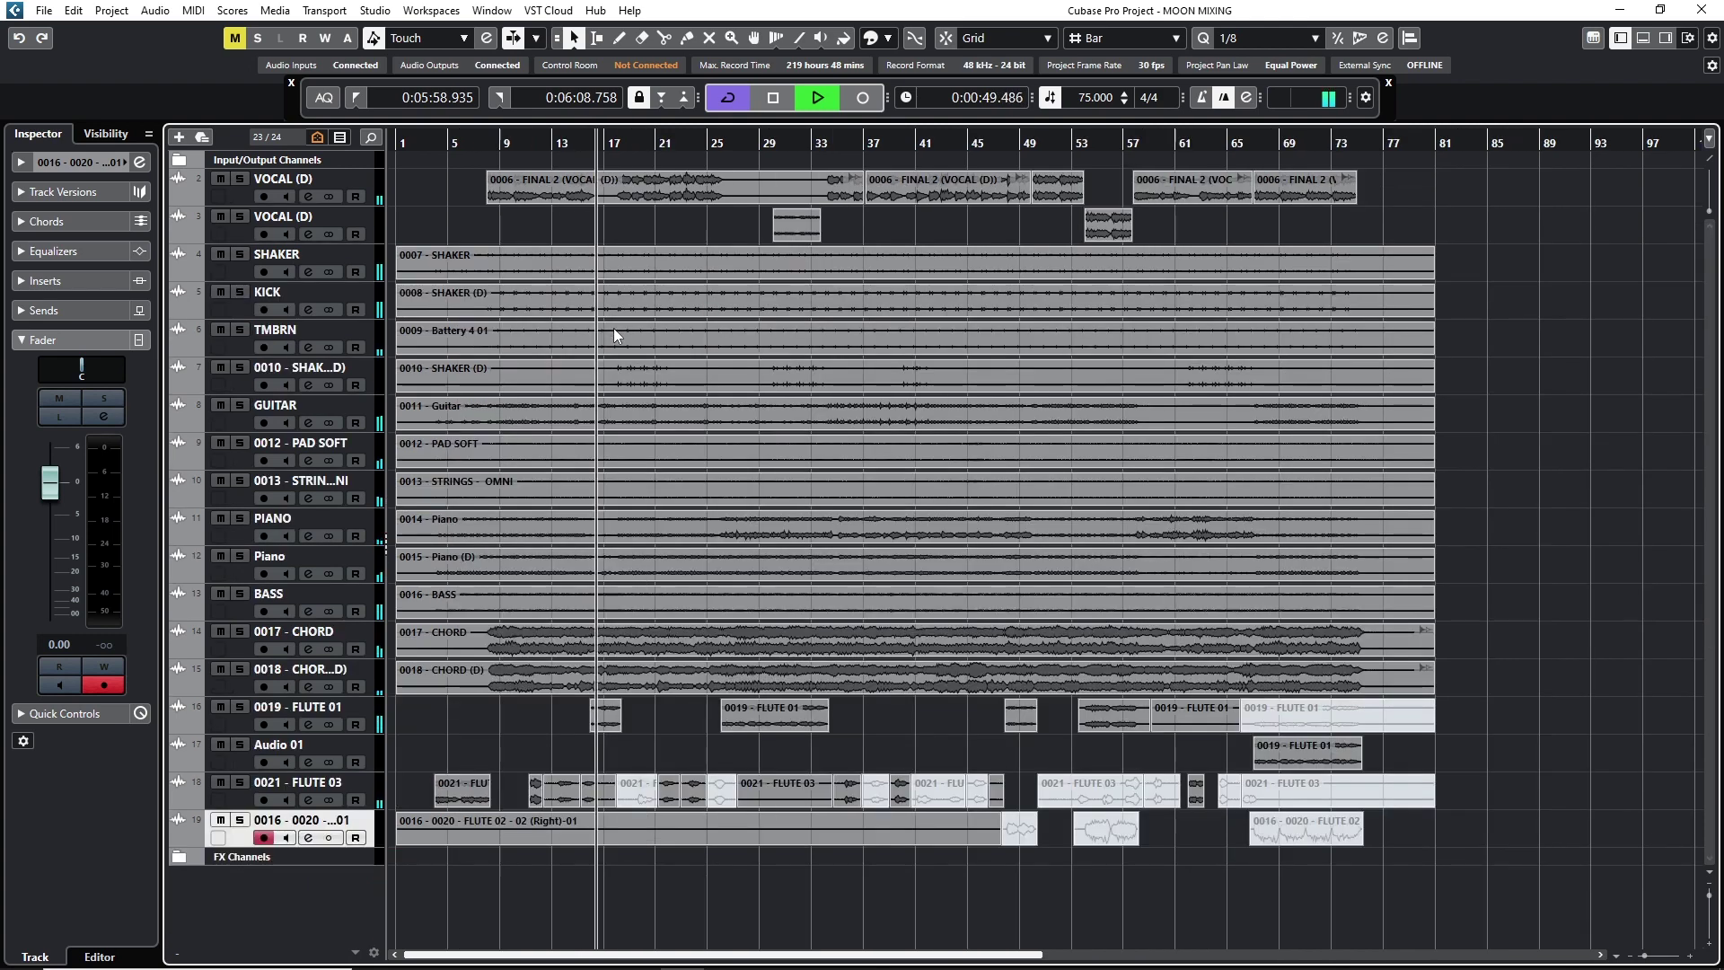
pyautogui.hotkey('shift', 'h')
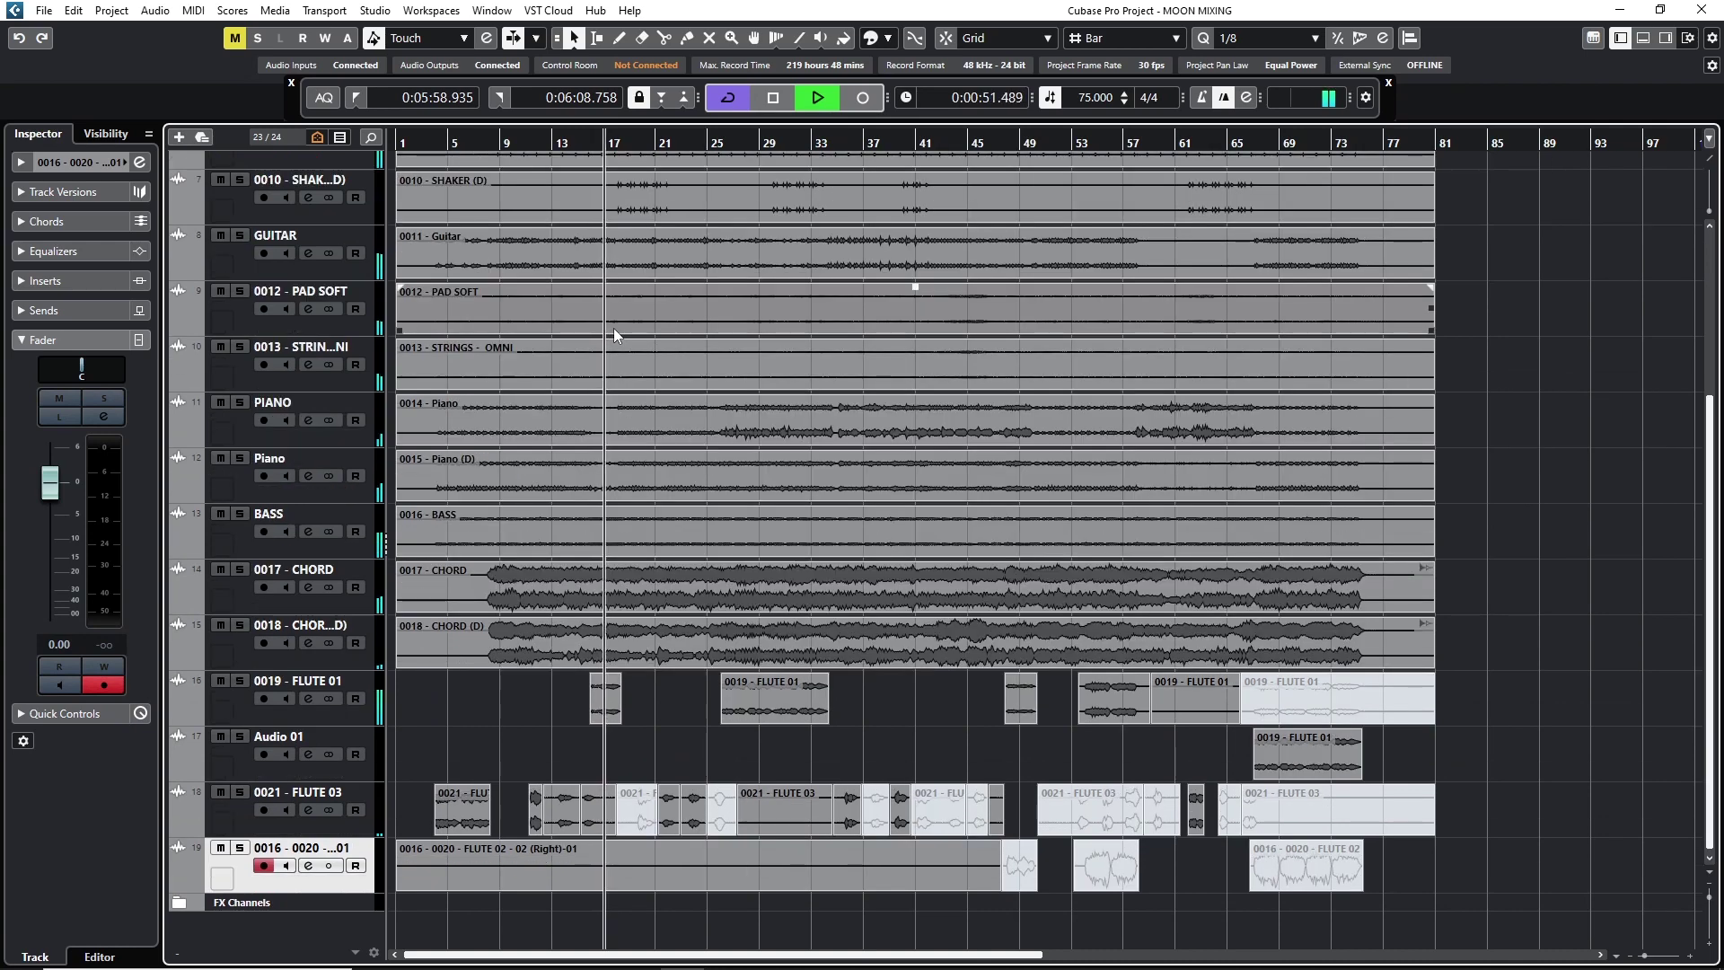
pyautogui.scroll(5, 614, 334)
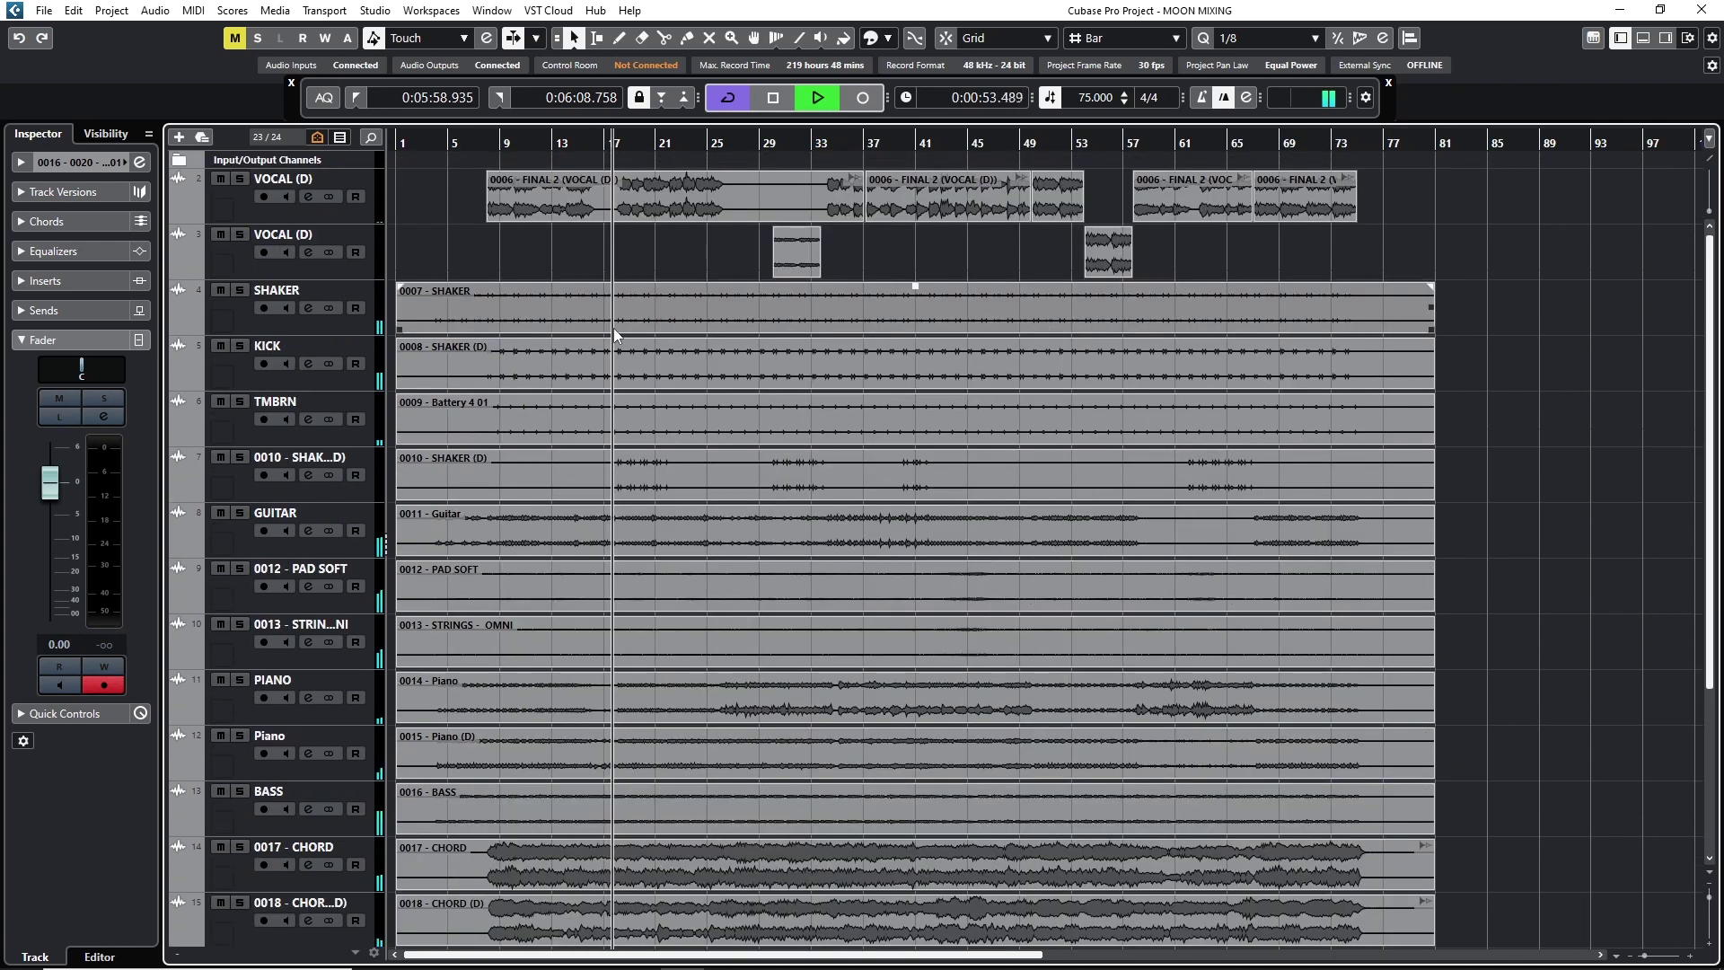
pyautogui.press('h')
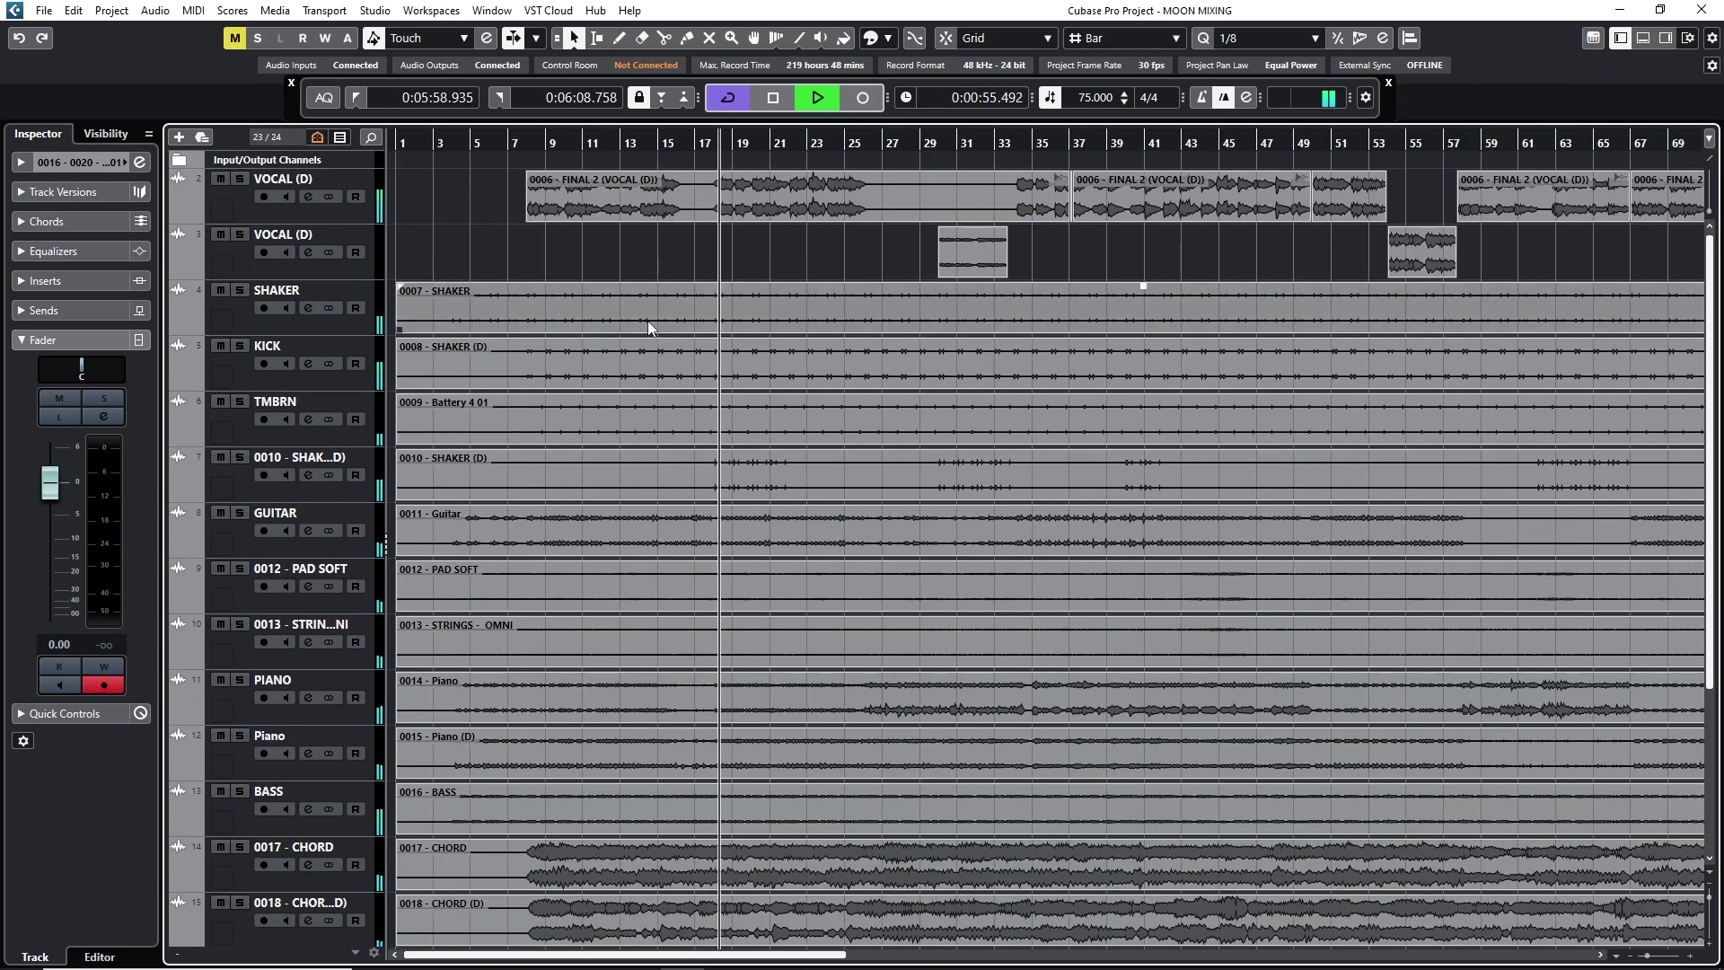
pyautogui.press('h')
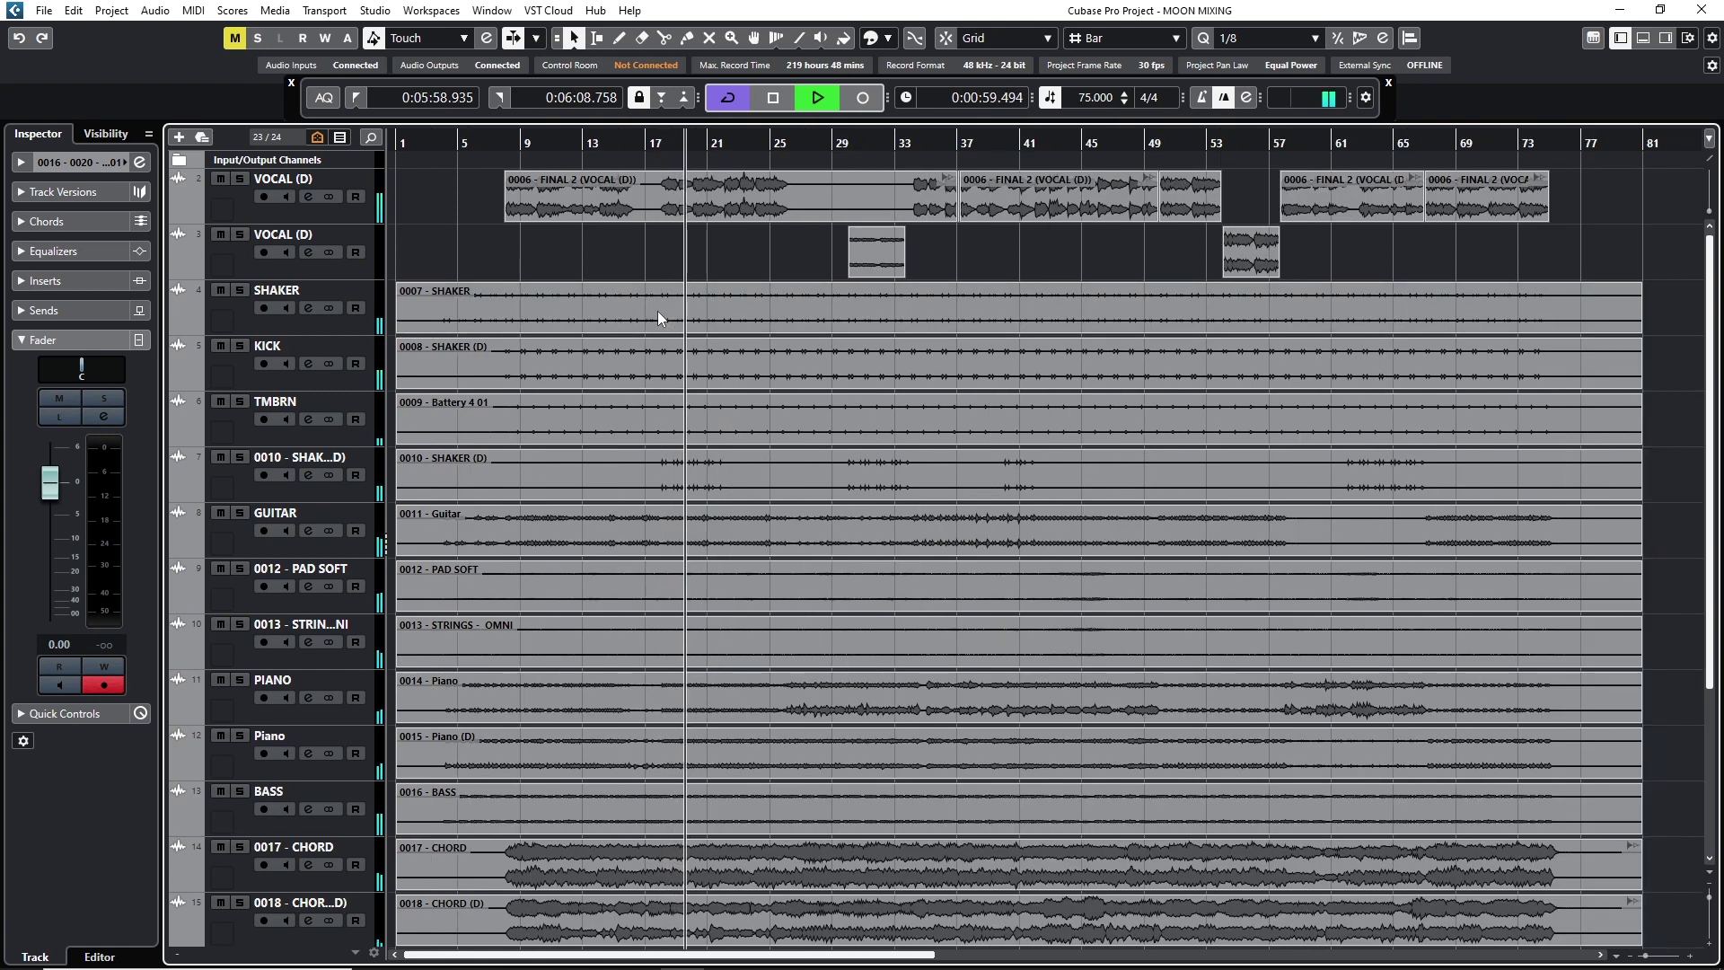
pyautogui.scroll(-5, 657, 311)
pyautogui.scroll(5, 658, 310)
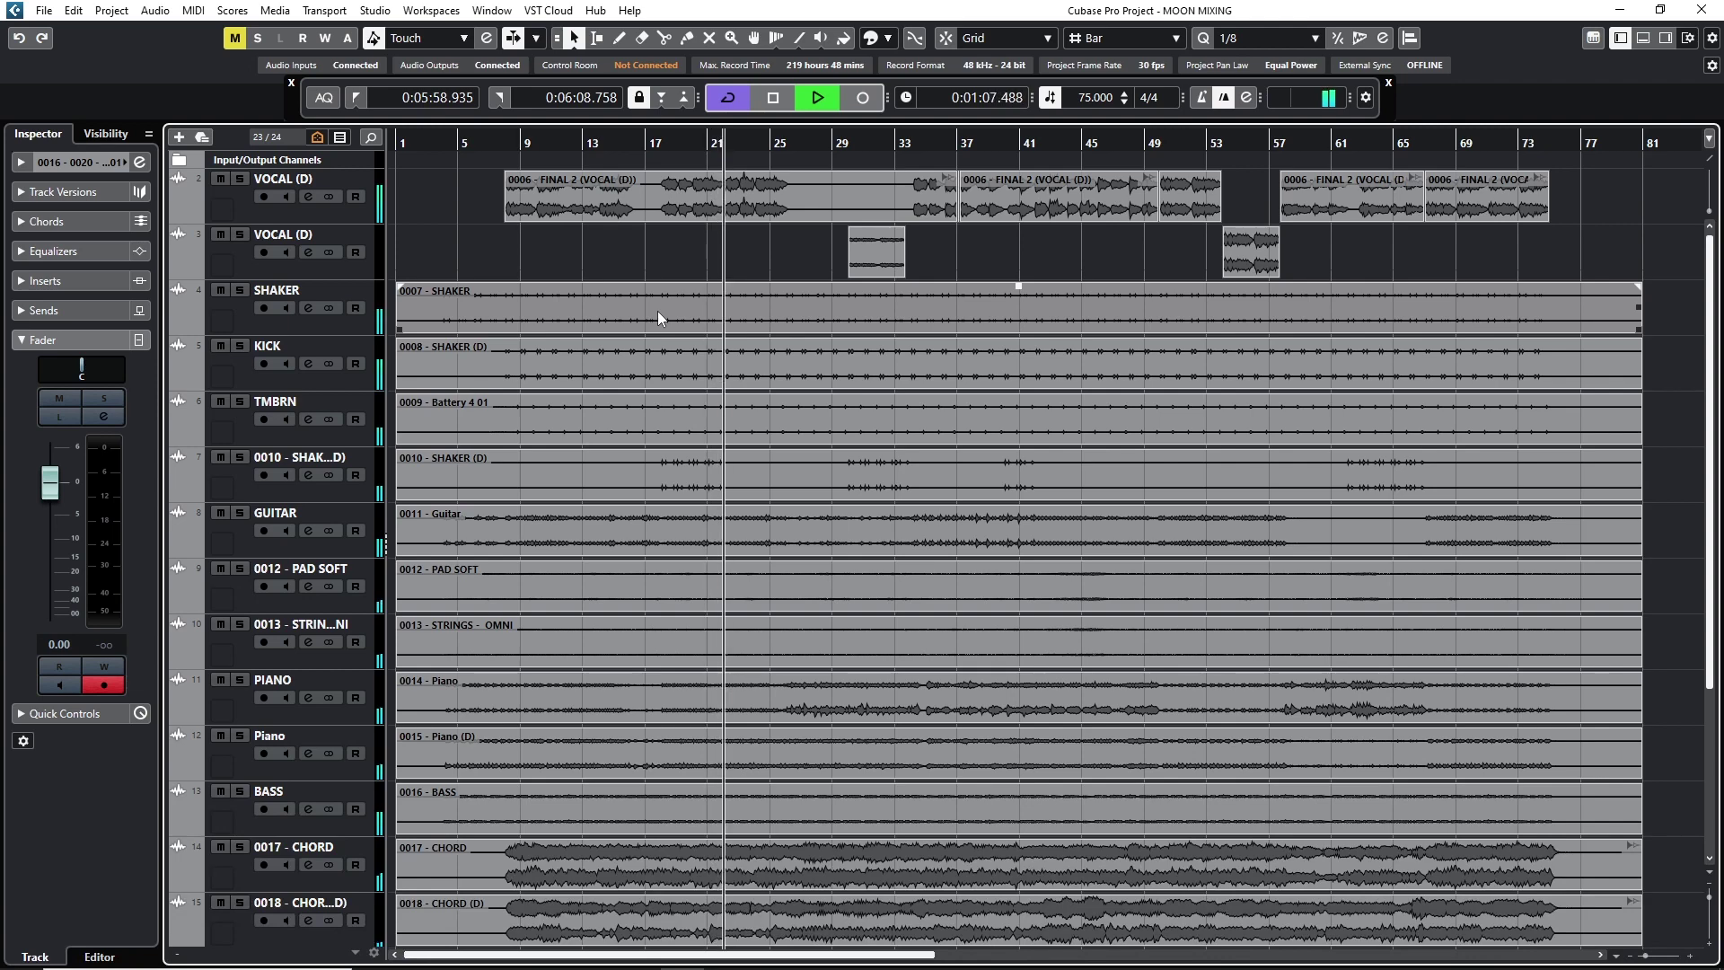
pyautogui.scroll(-3, 657, 311)
pyautogui.scroll(-2, 657, 311)
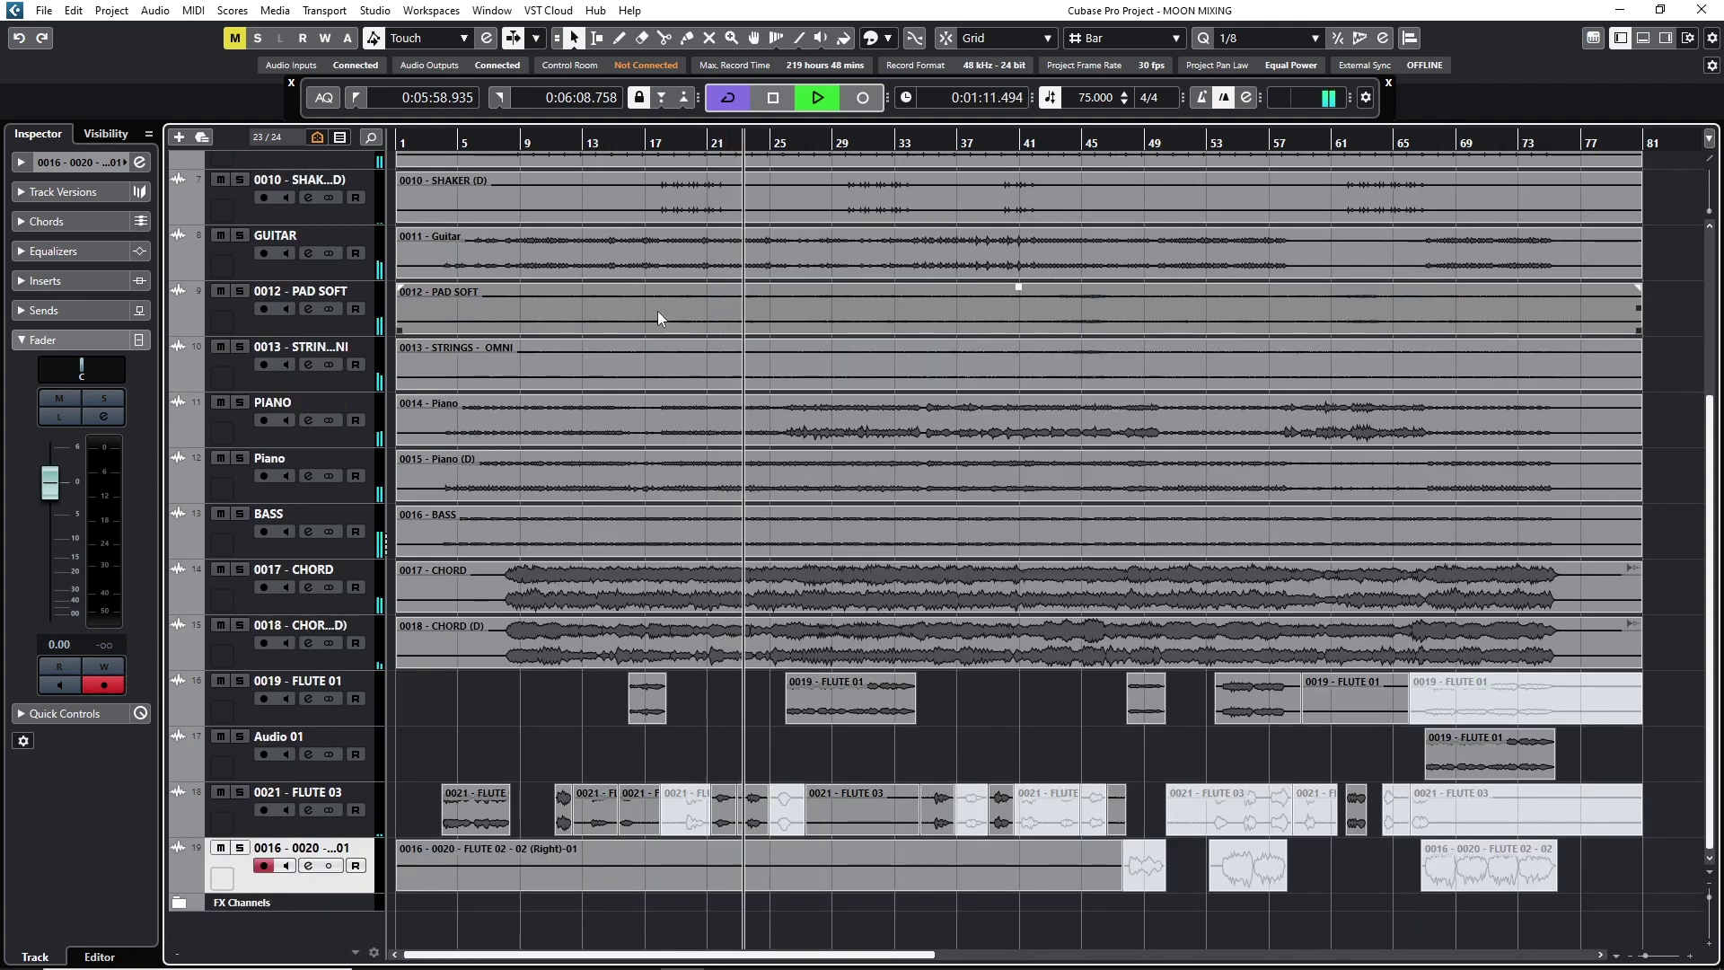
pyautogui.scroll(5, 658, 311)
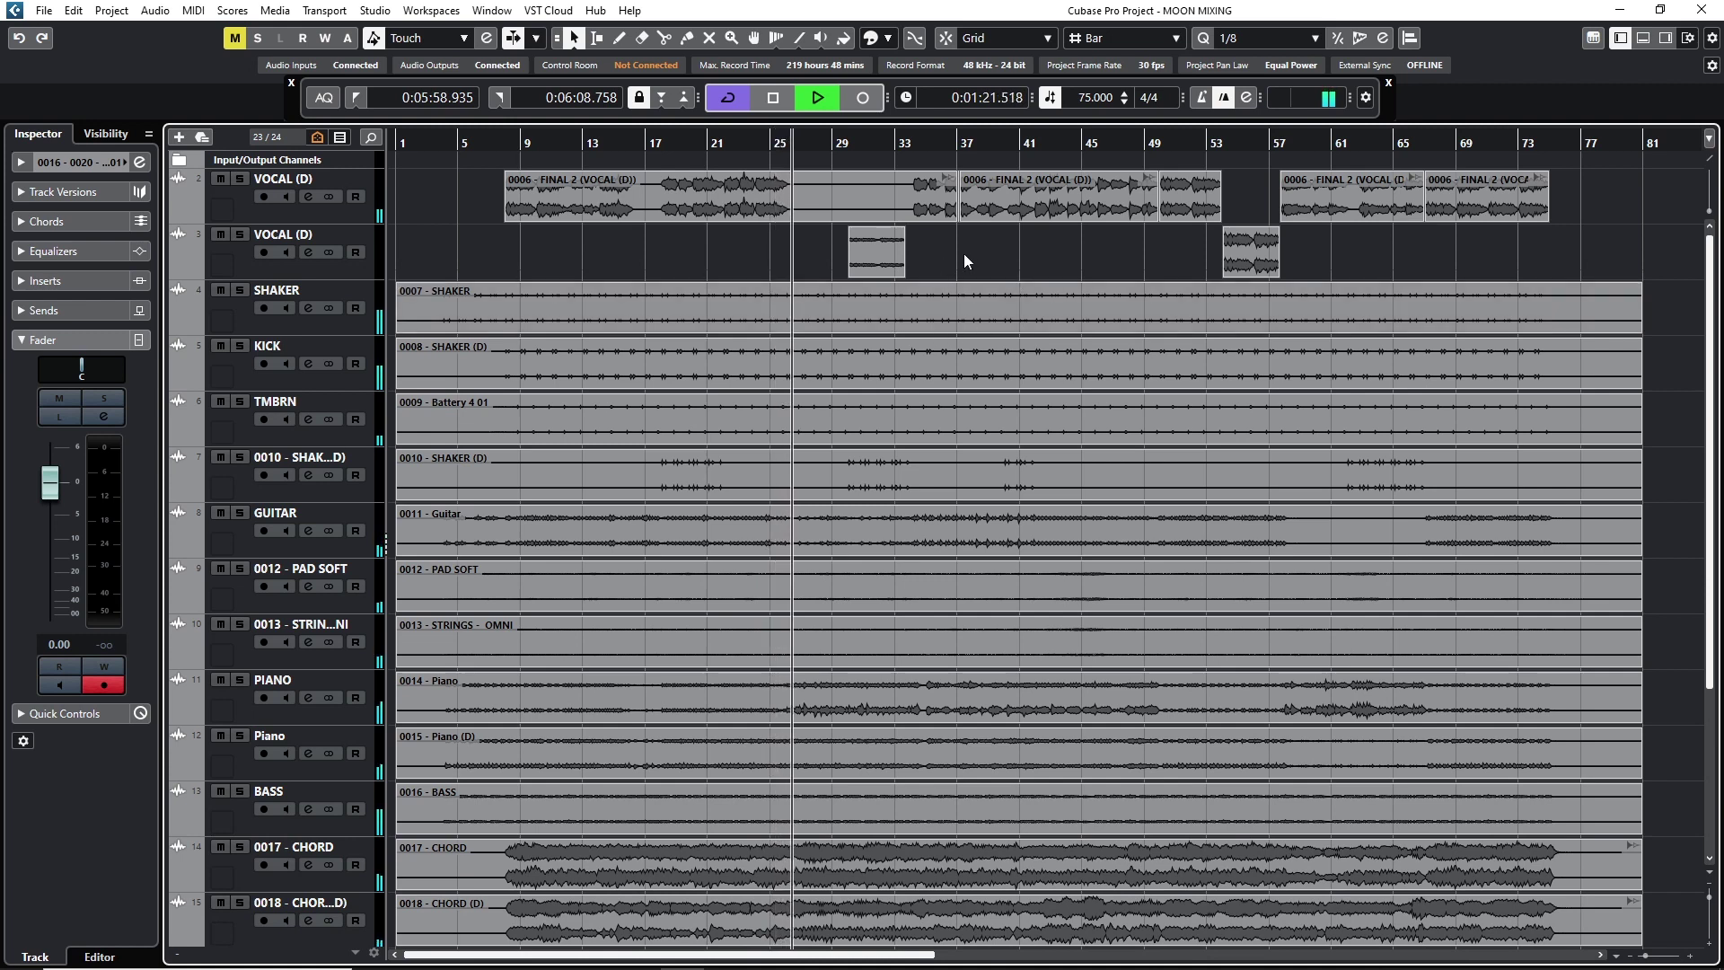
pyautogui.press('space')
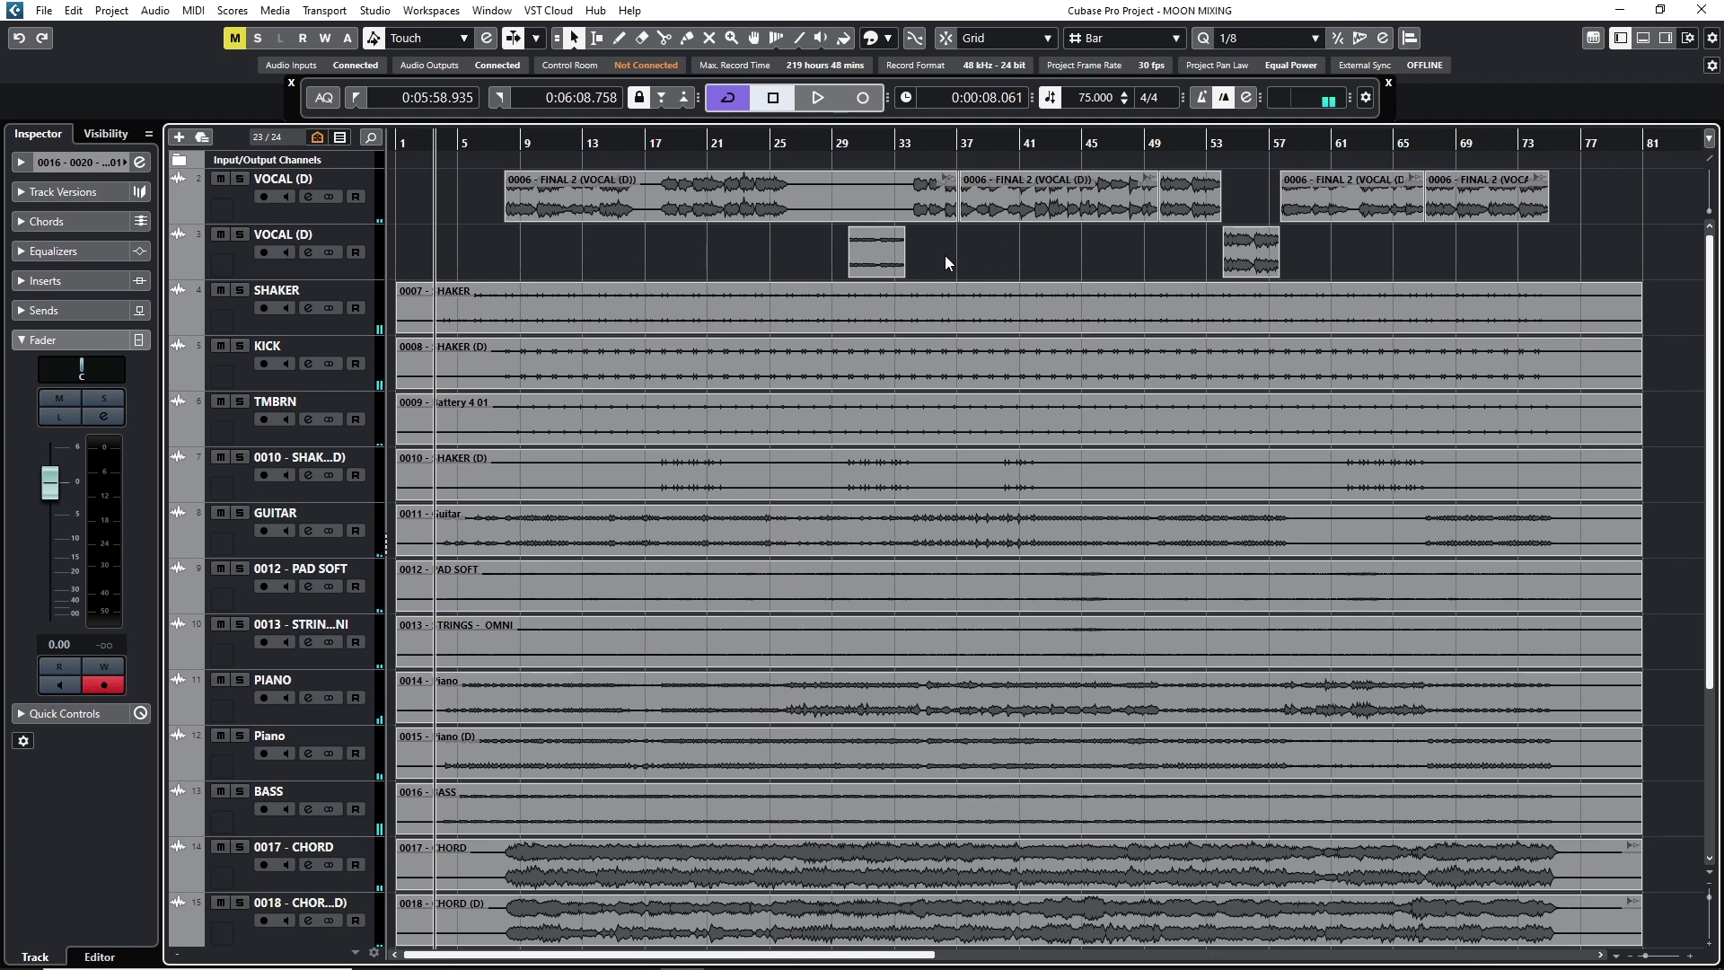
# Audition the mix from about bar 34, skip to around bars 43, 53 and 57, and stop playback.
pyautogui.moveTo(915, 141); pyautogui.dragTo(918, 160)
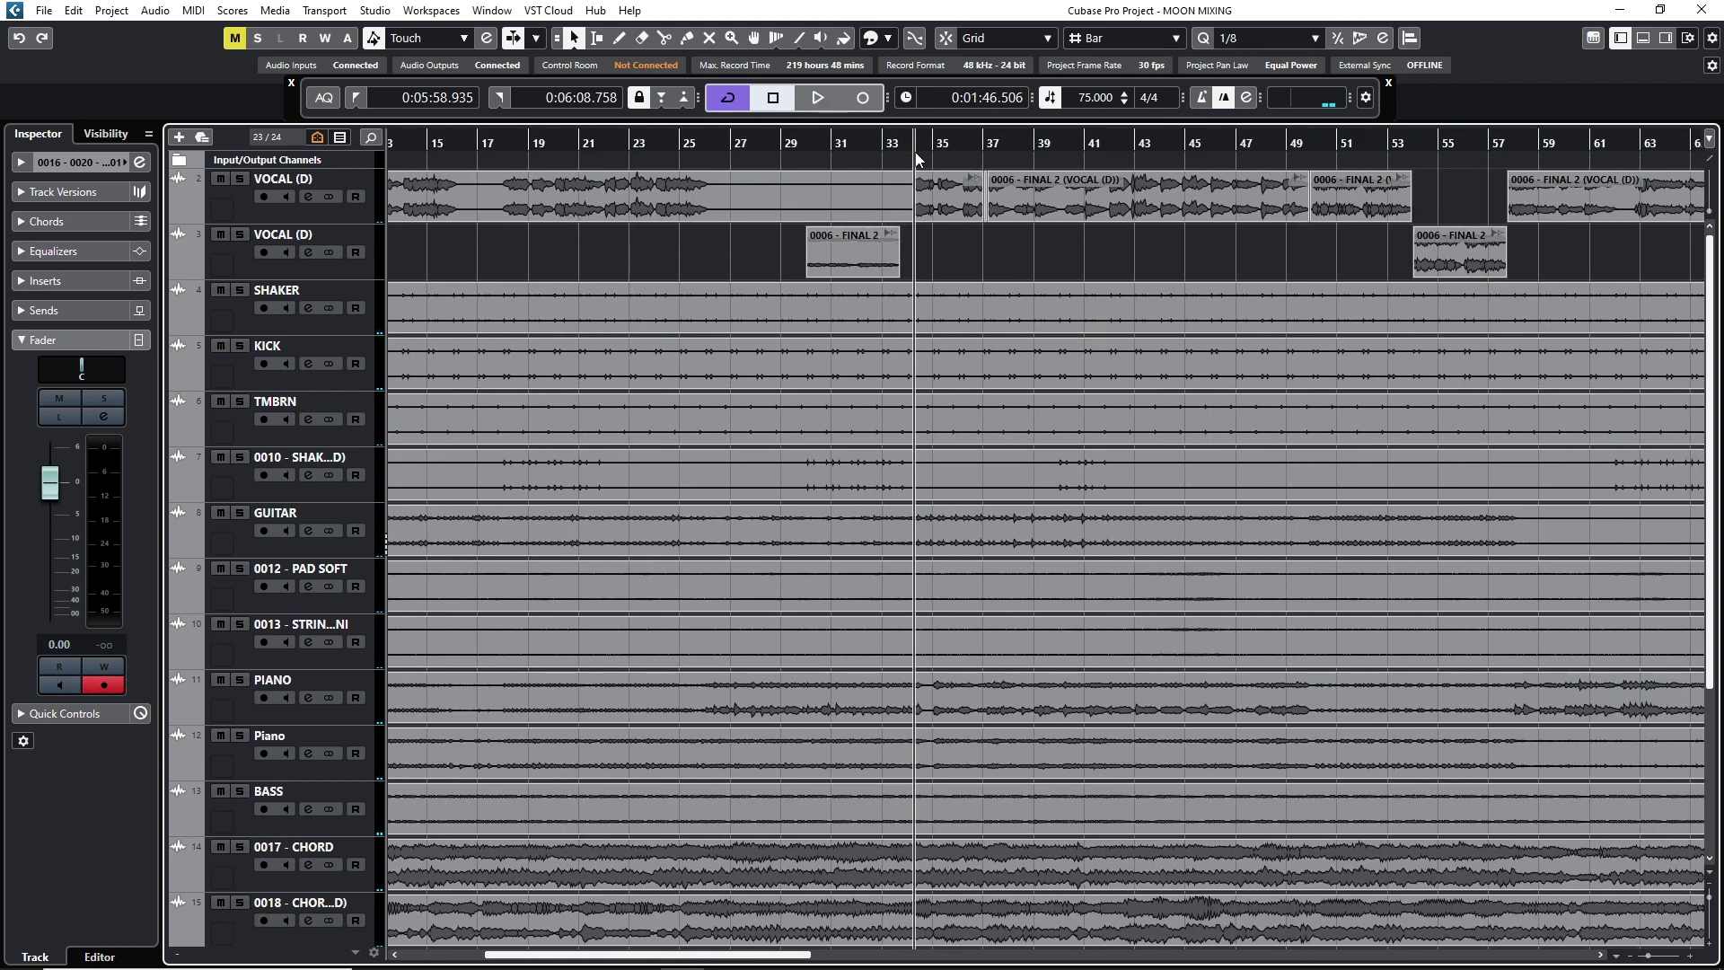
pyautogui.press('space')
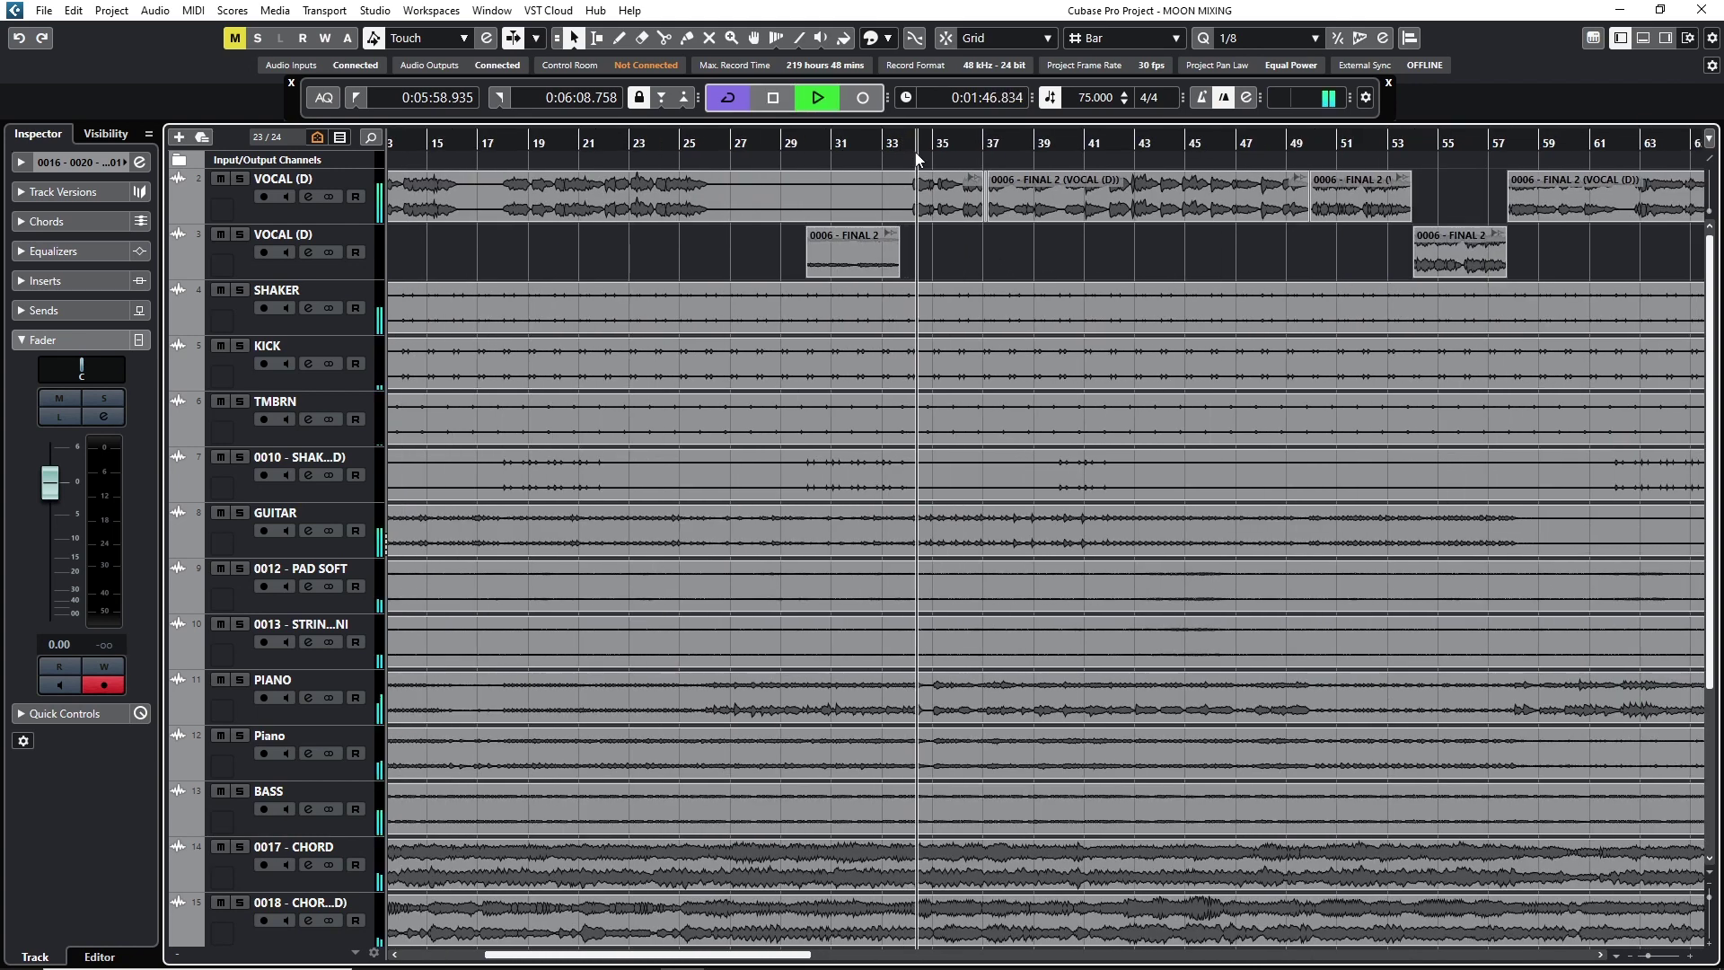
pyautogui.click(1137, 142)
pyautogui.press('g')
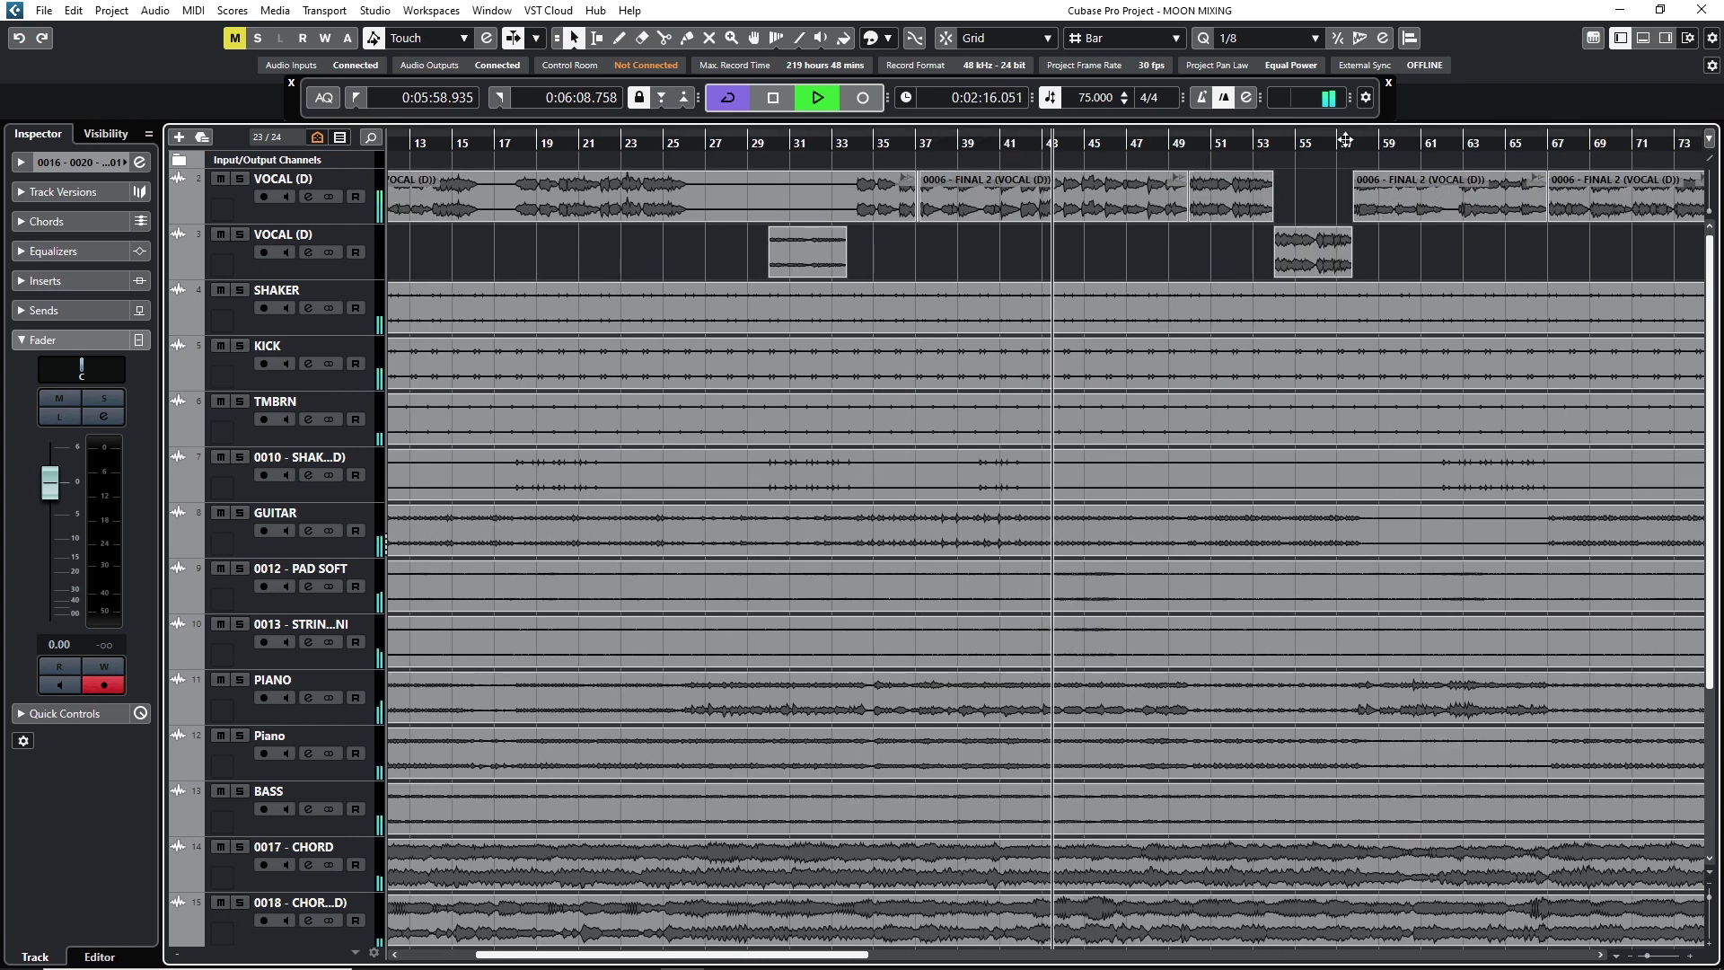
pyautogui.click(1263, 144)
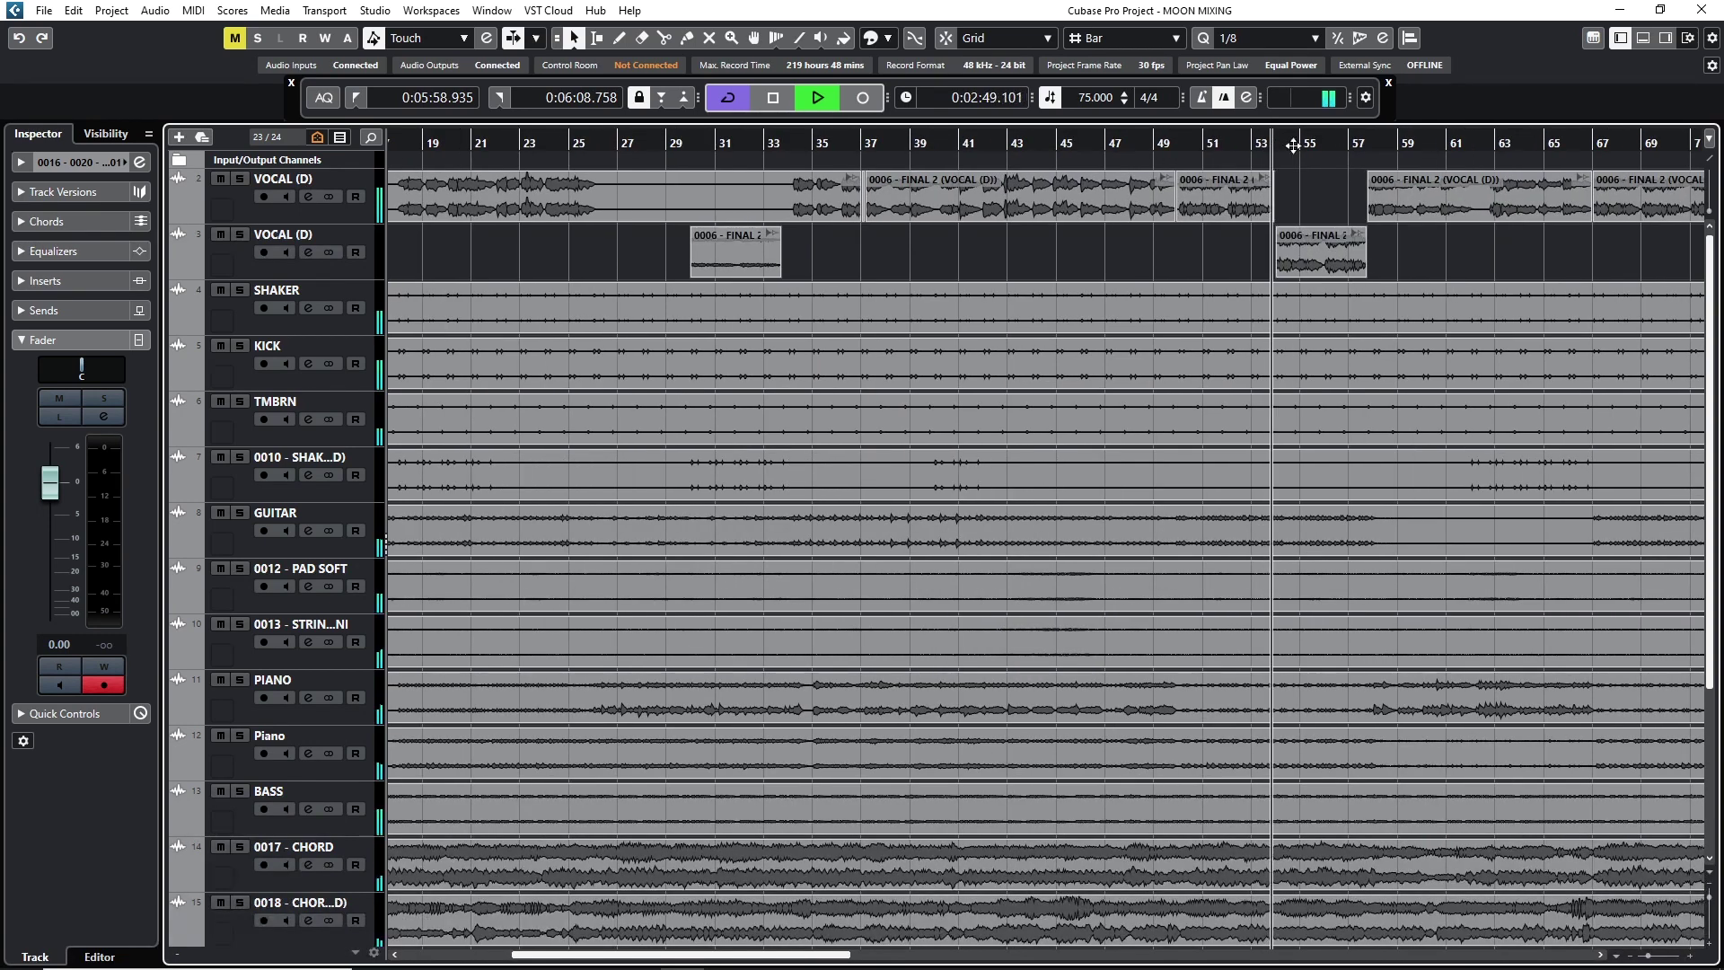
pyautogui.click(1363, 142)
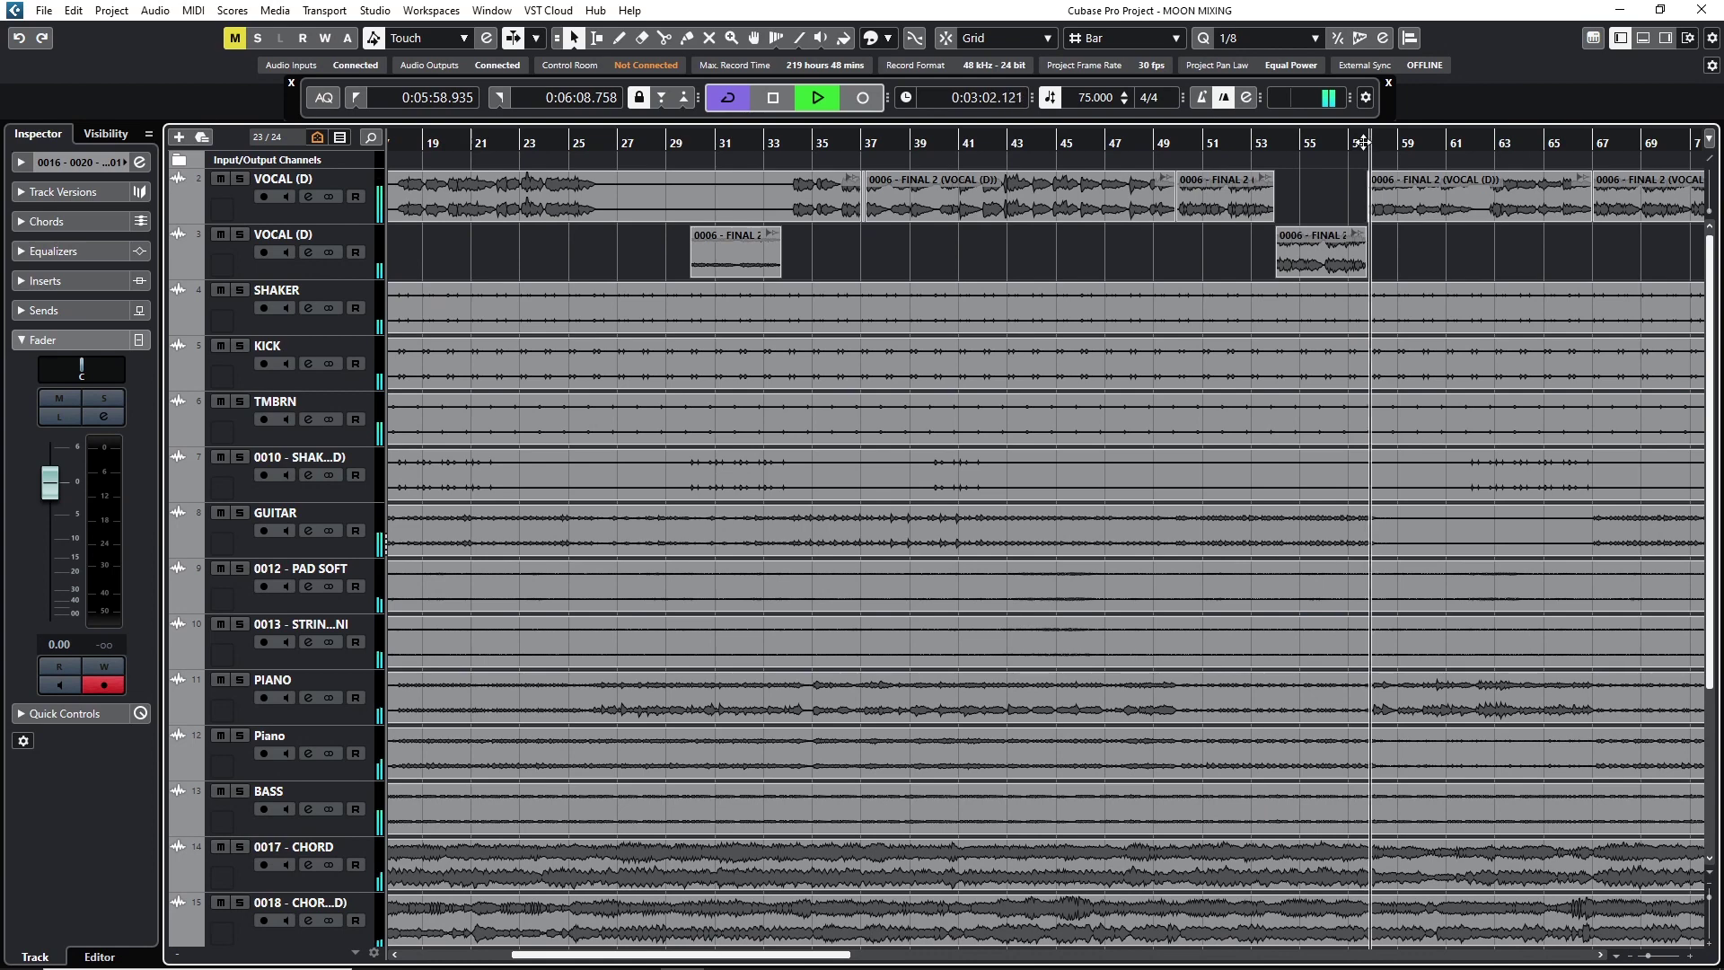
pyautogui.press('g')
pyautogui.press('g')
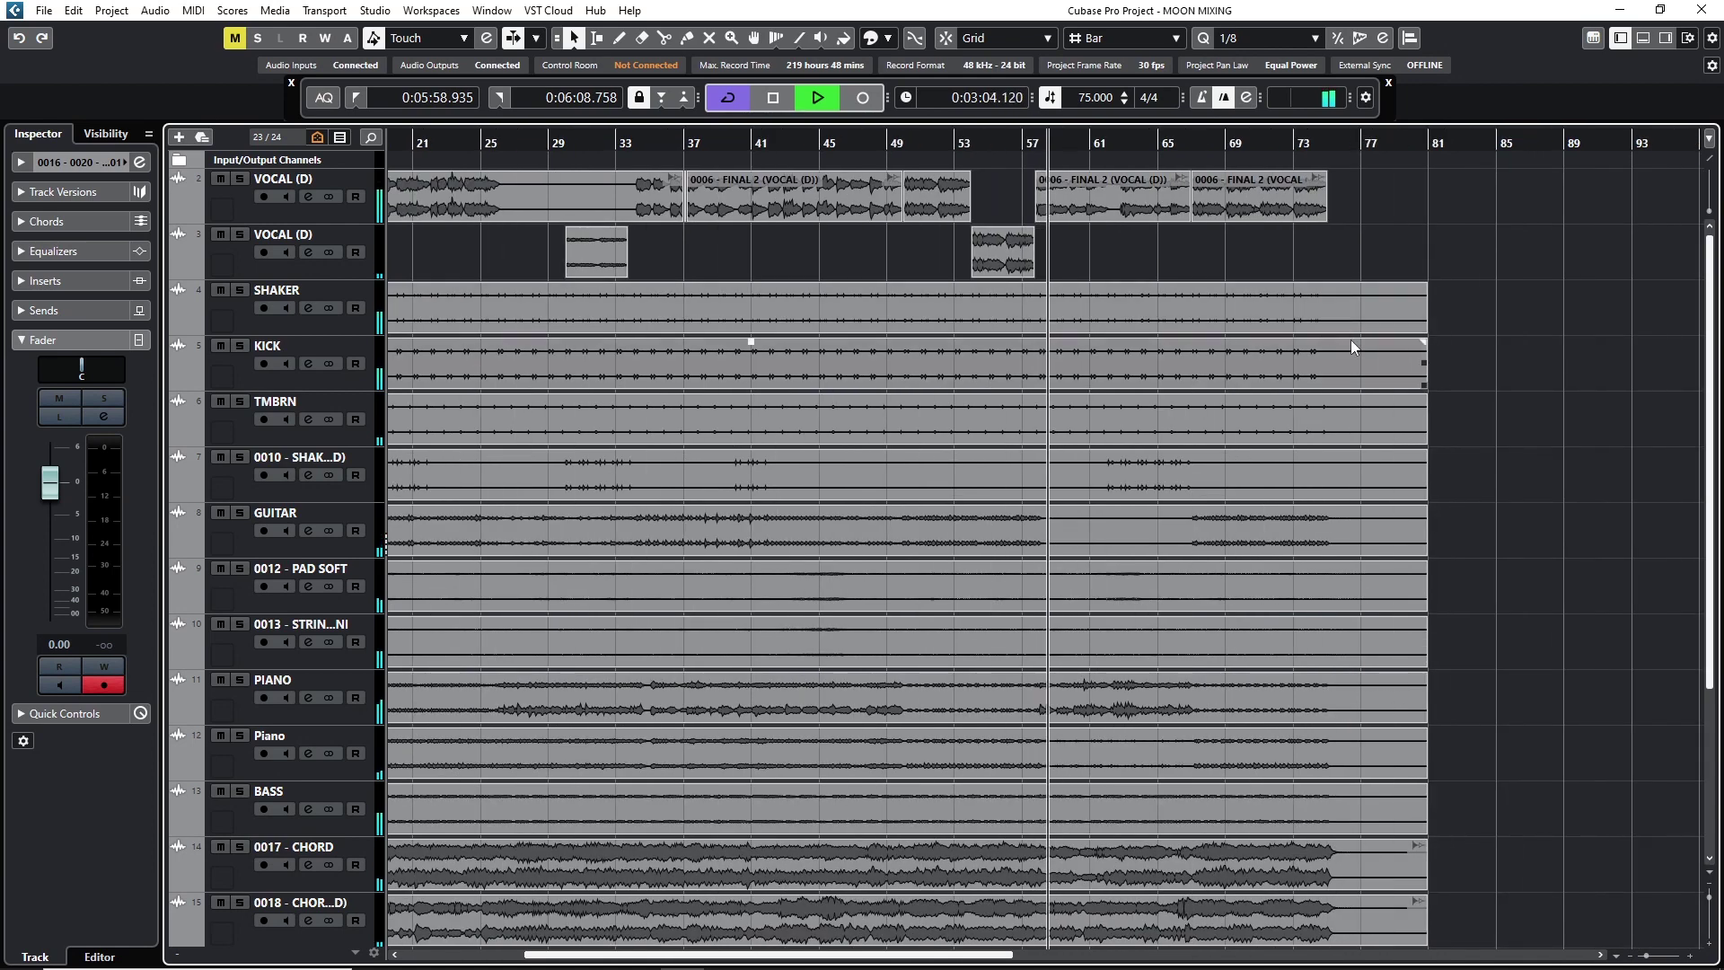
pyautogui.hotkey('shift', 'f')
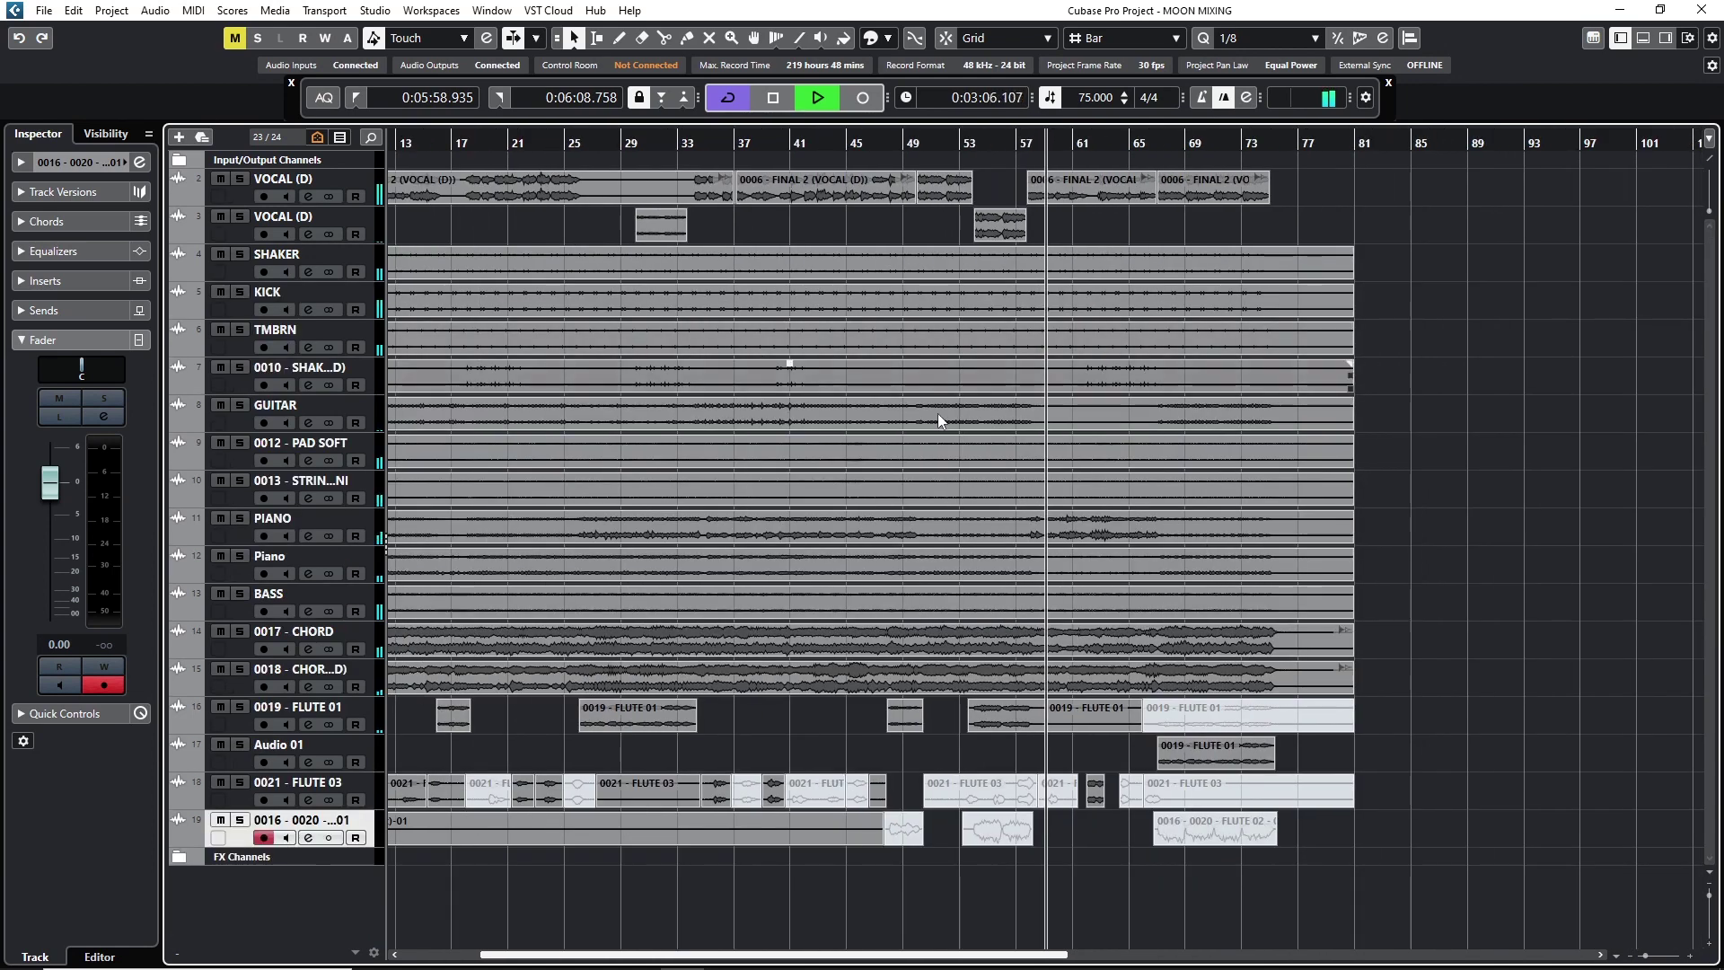
pyautogui.press('space')
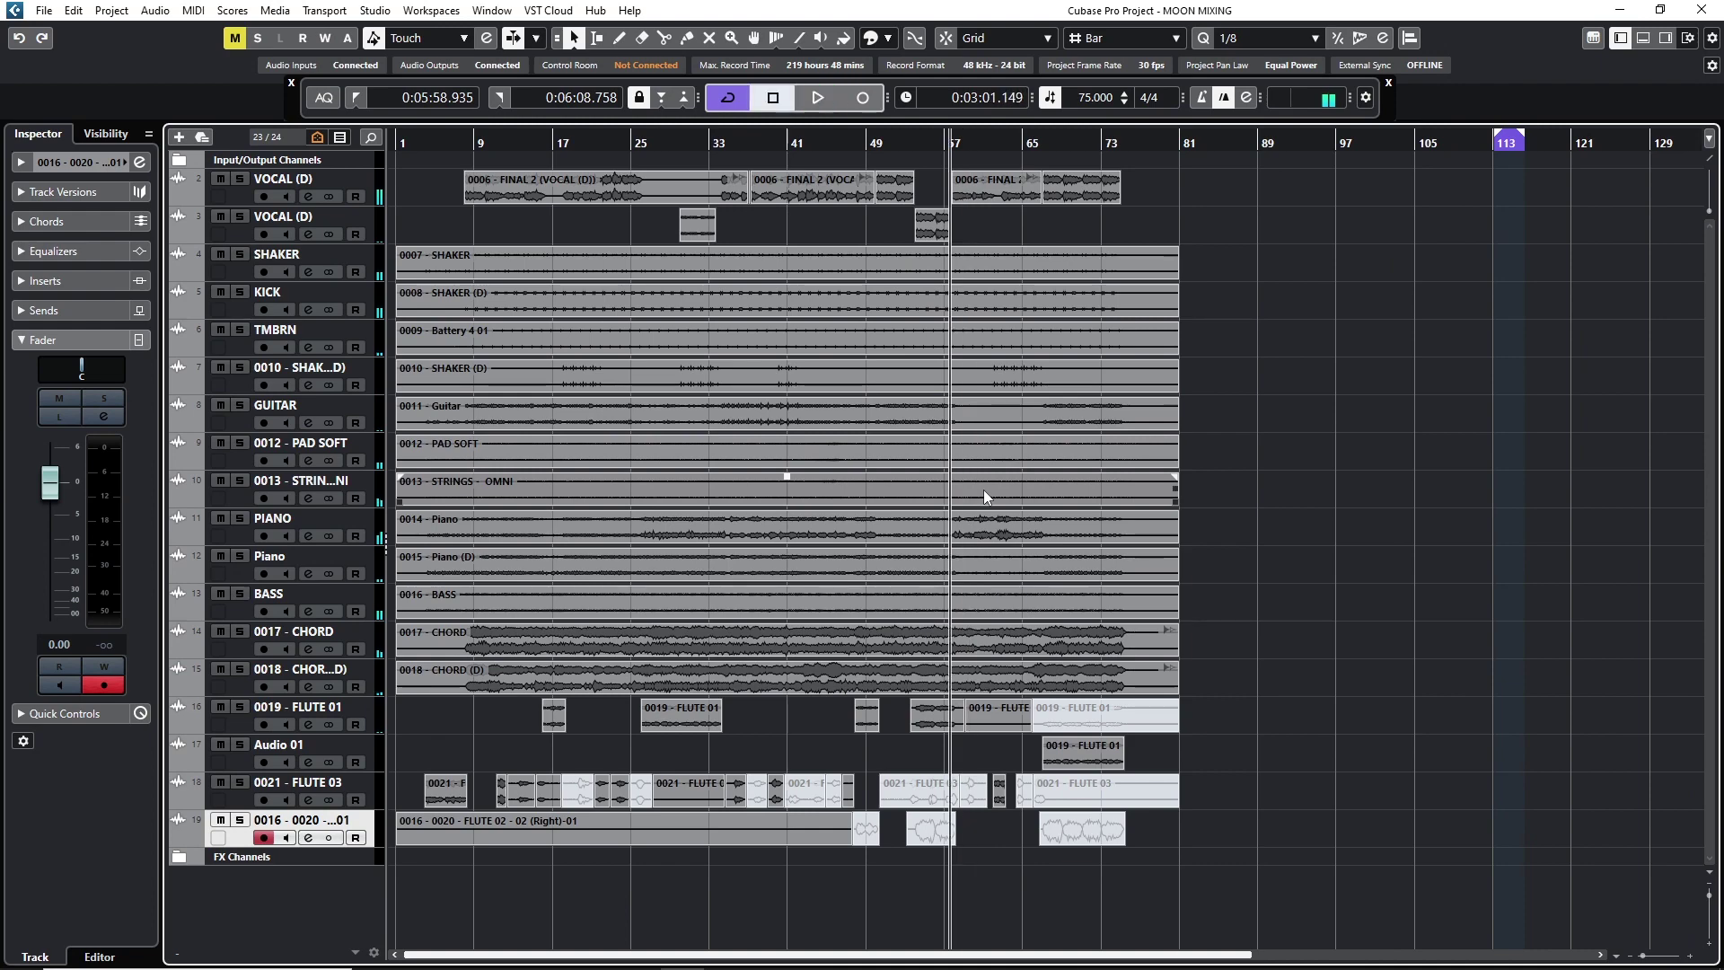
# Solo the KICK track and play it from about bar 19.
pyautogui.hotkey('shift', 'h')
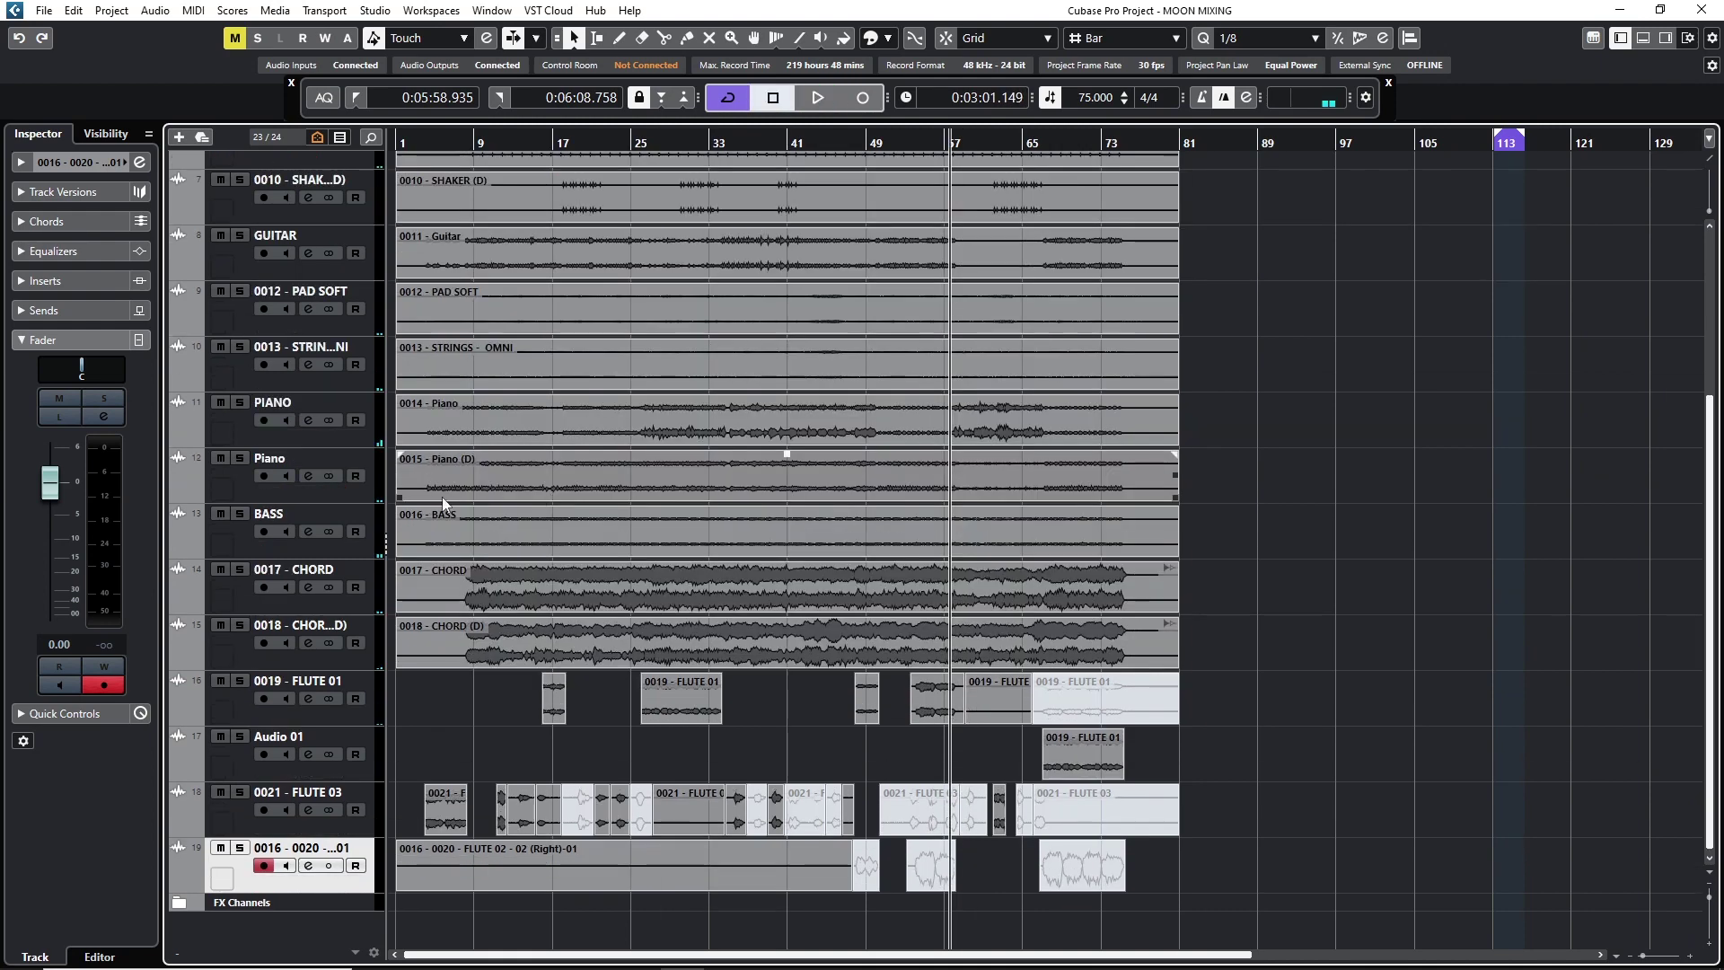
pyautogui.scroll(5, 1253, 503)
pyautogui.hotkey('shift', 'h')
pyautogui.press('h')
pyautogui.press('g')
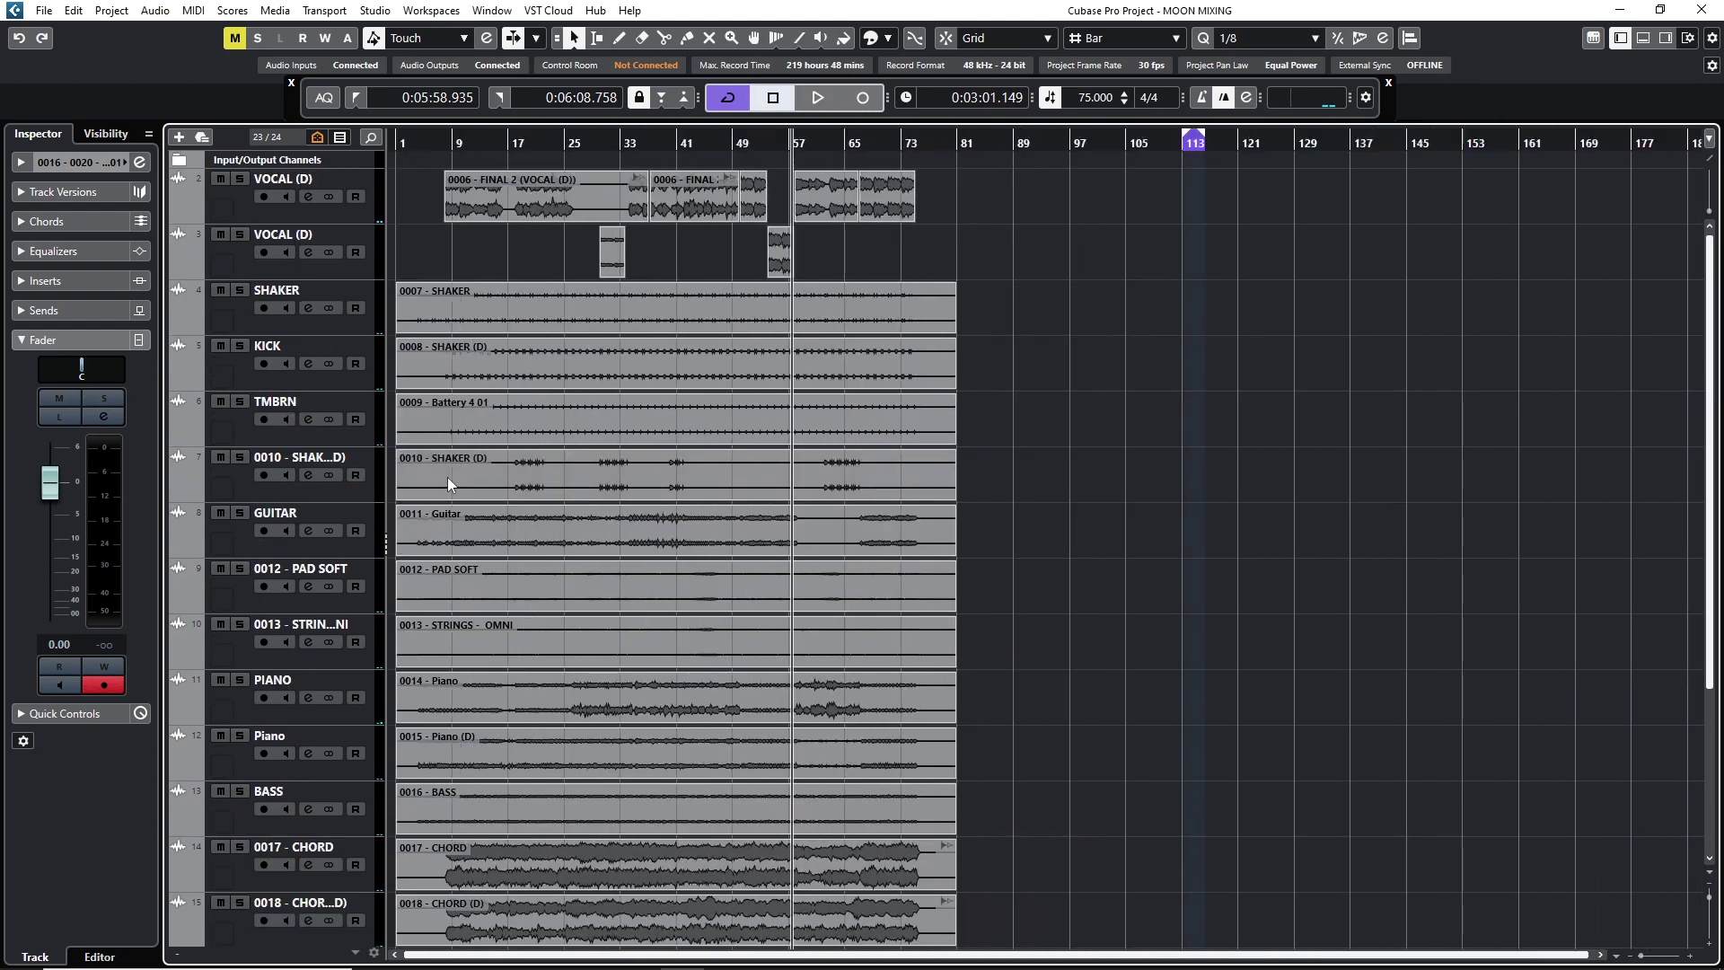
pyautogui.click(240, 320)
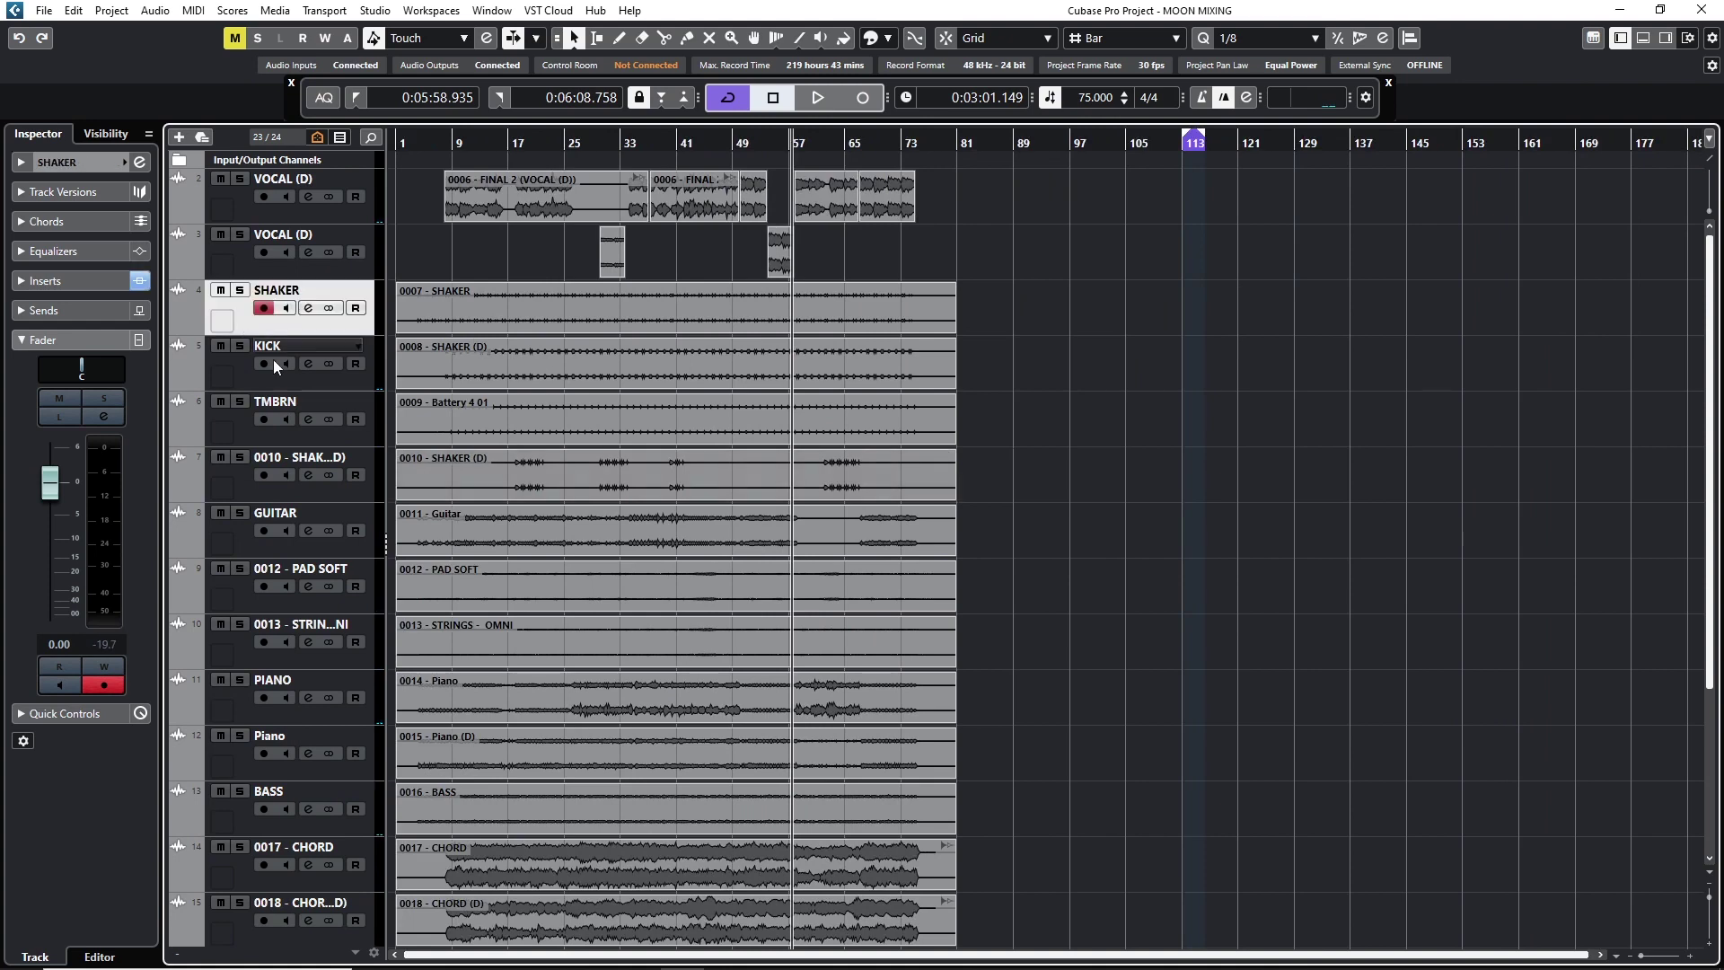
pyautogui.click(242, 384)
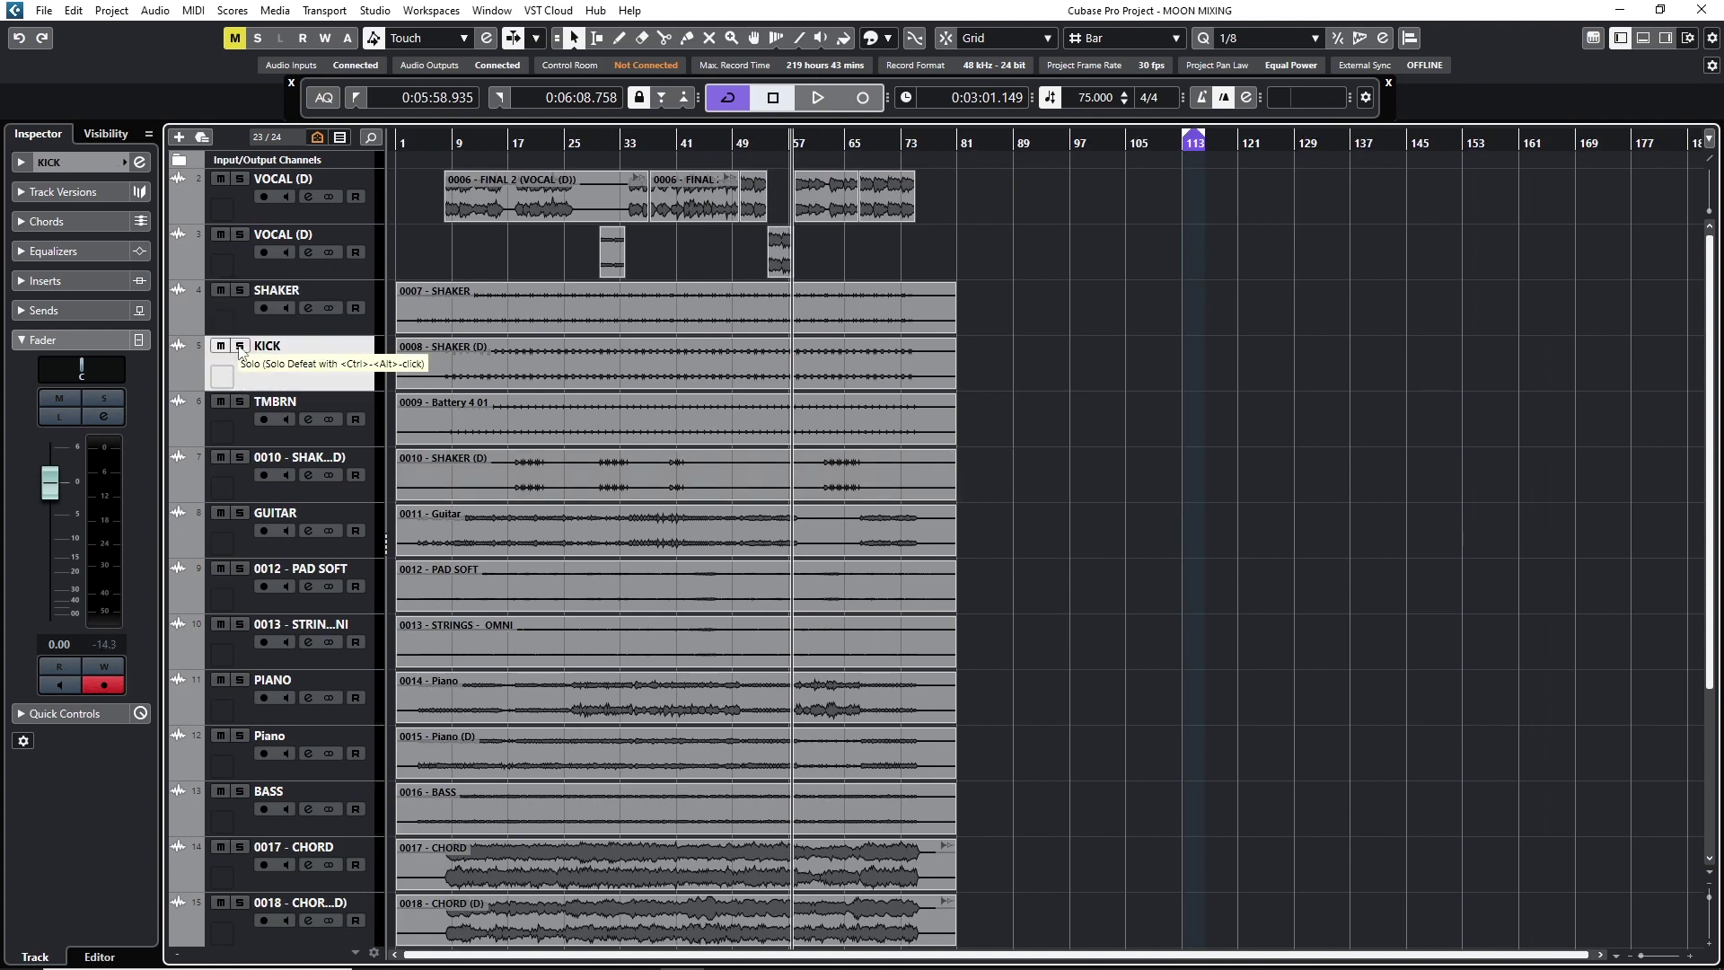
pyautogui.press('h')
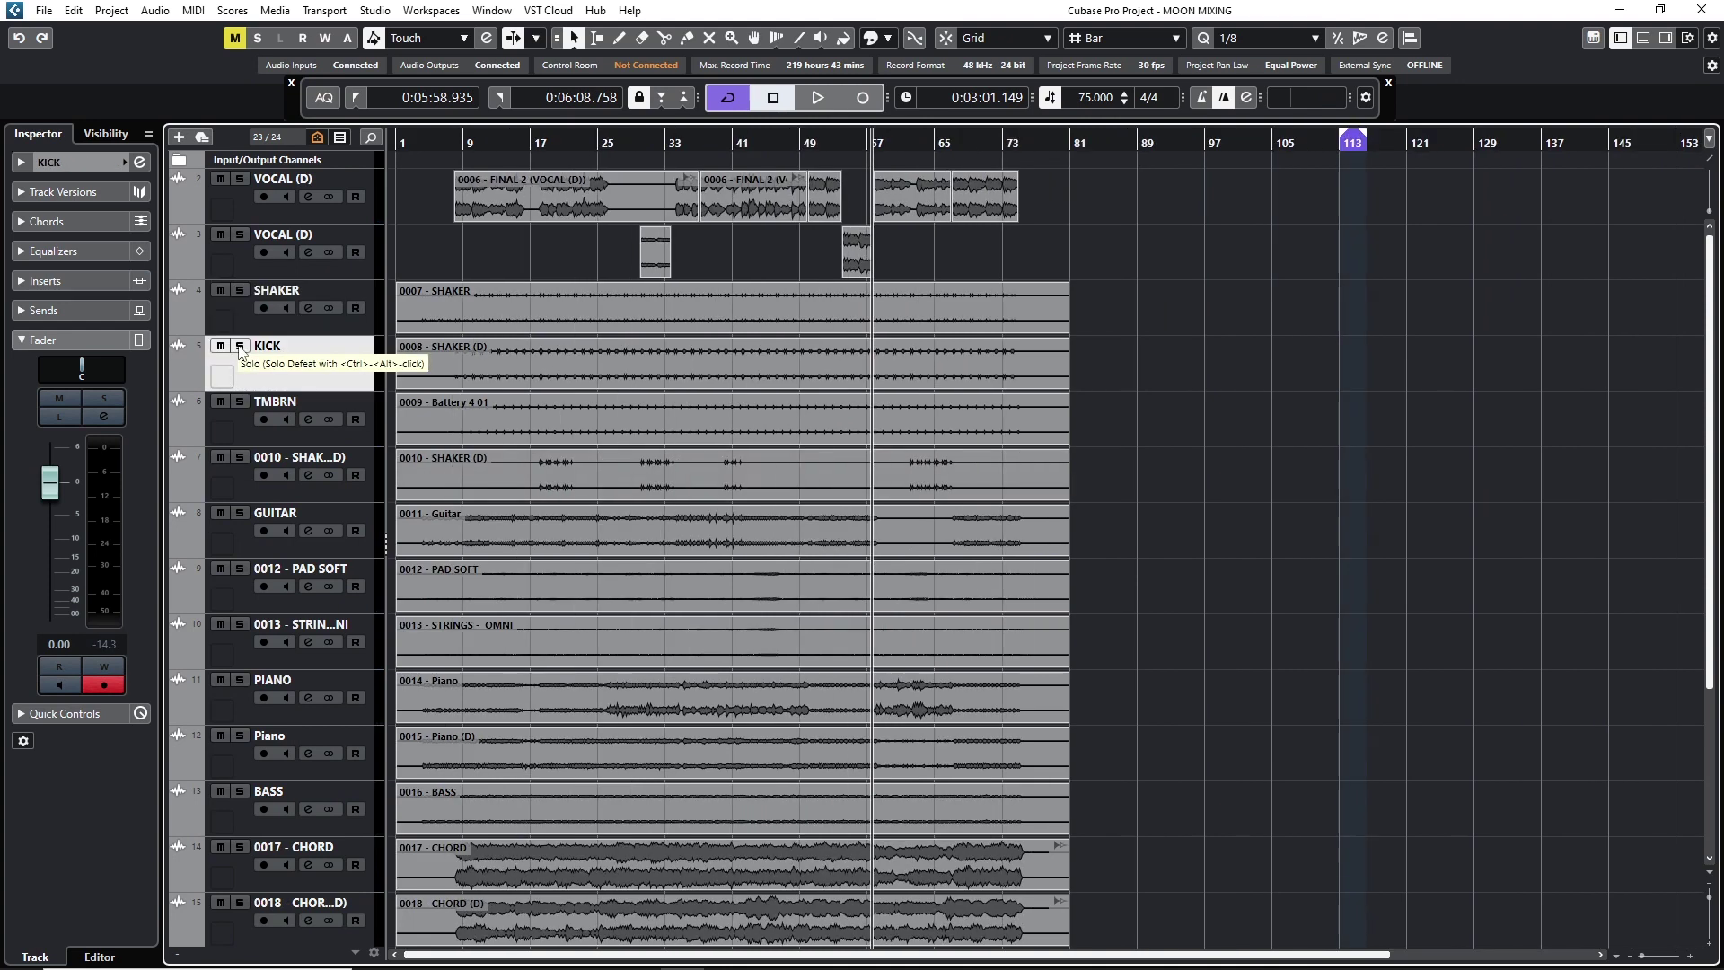
pyautogui.click(547, 146)
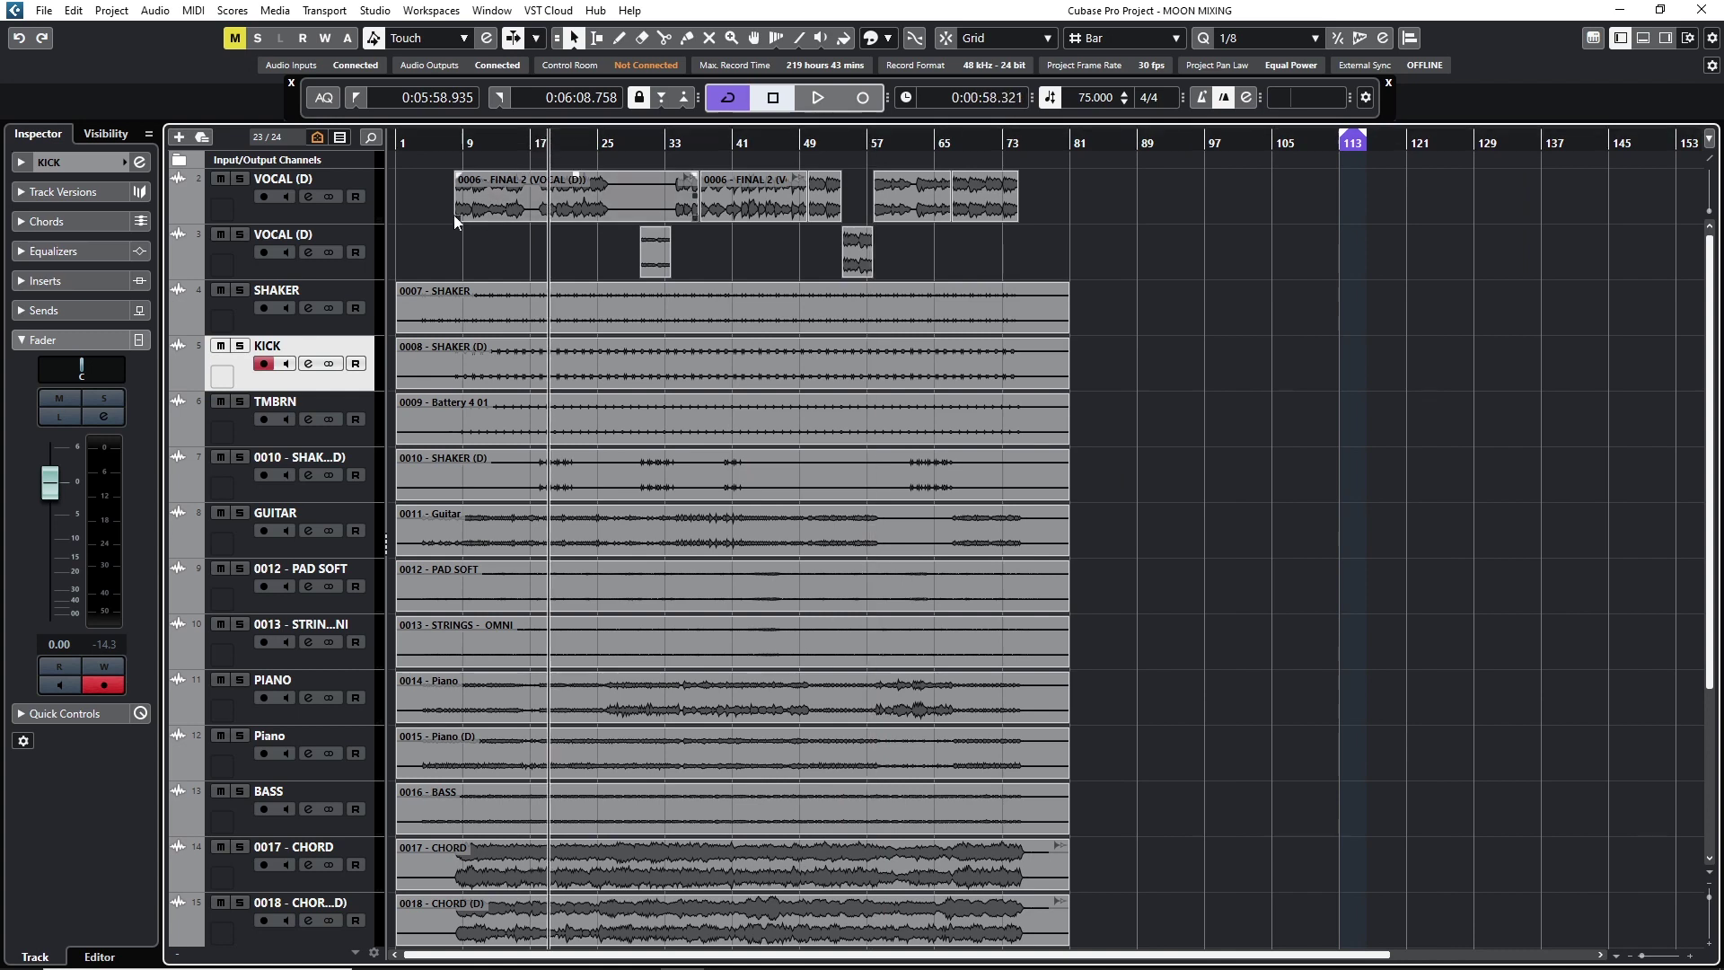
pyautogui.click(240, 347)
pyautogui.press('space')
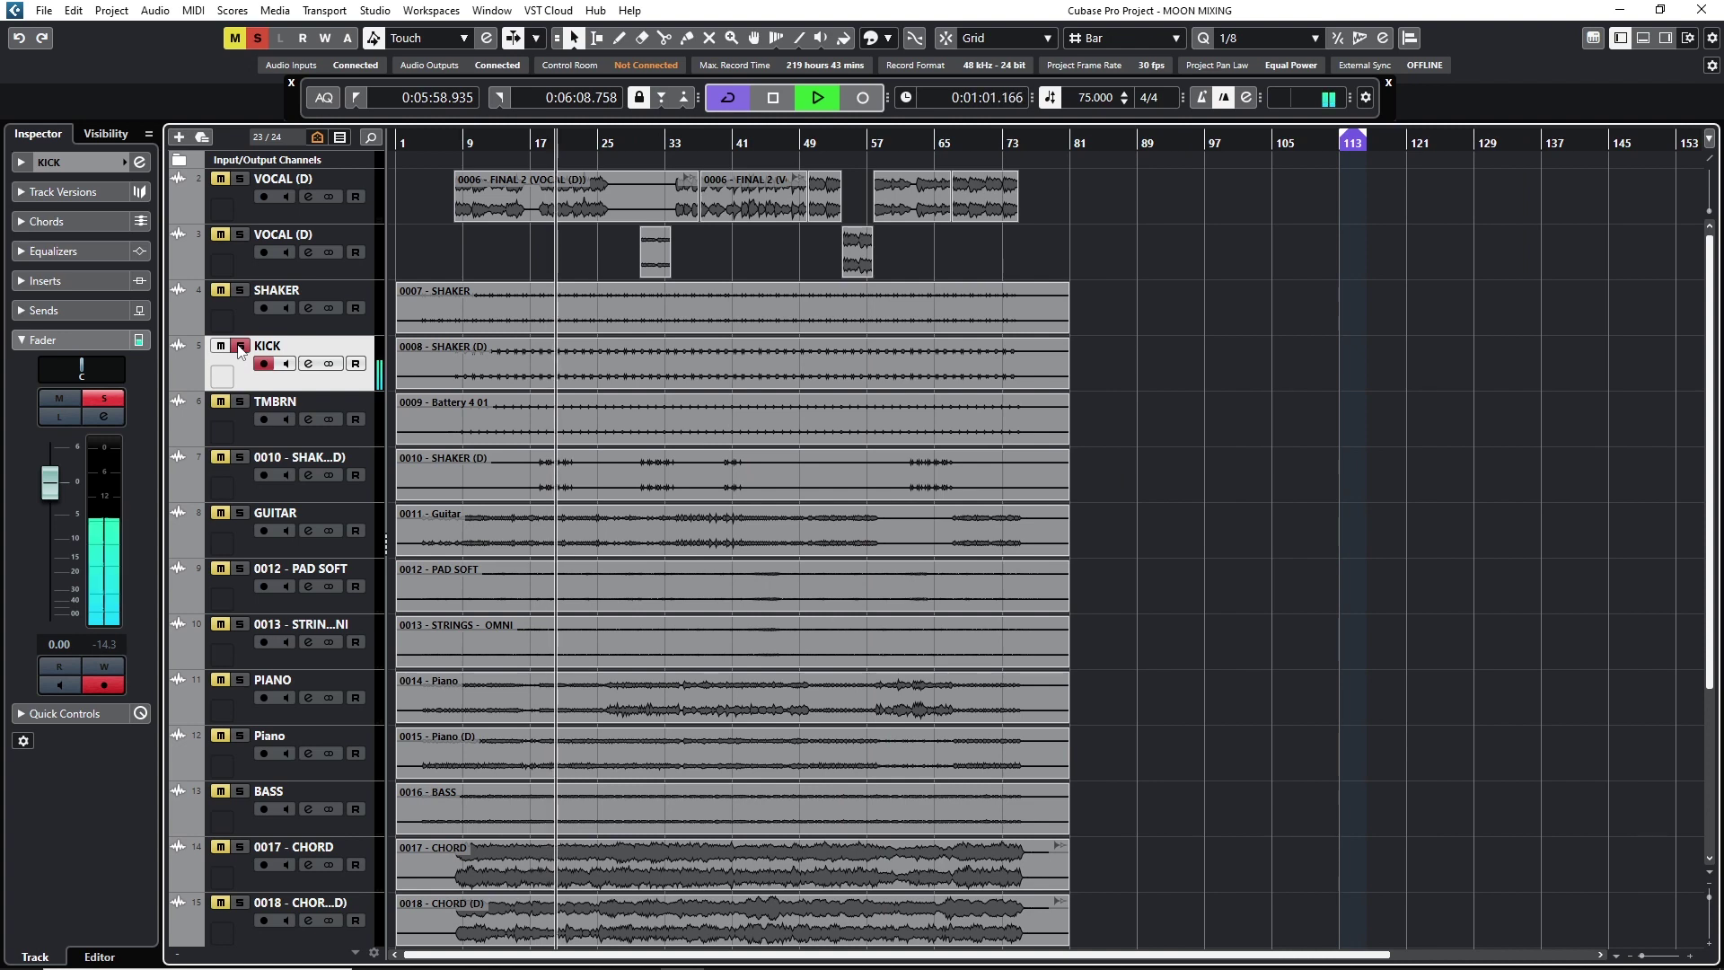
# Add the SHAKER, TMBRN and 0010 - SHAKER (D) tracks to the soloed KICK, replay from about bar 18, and stop playback.
pyautogui.click(239, 292)
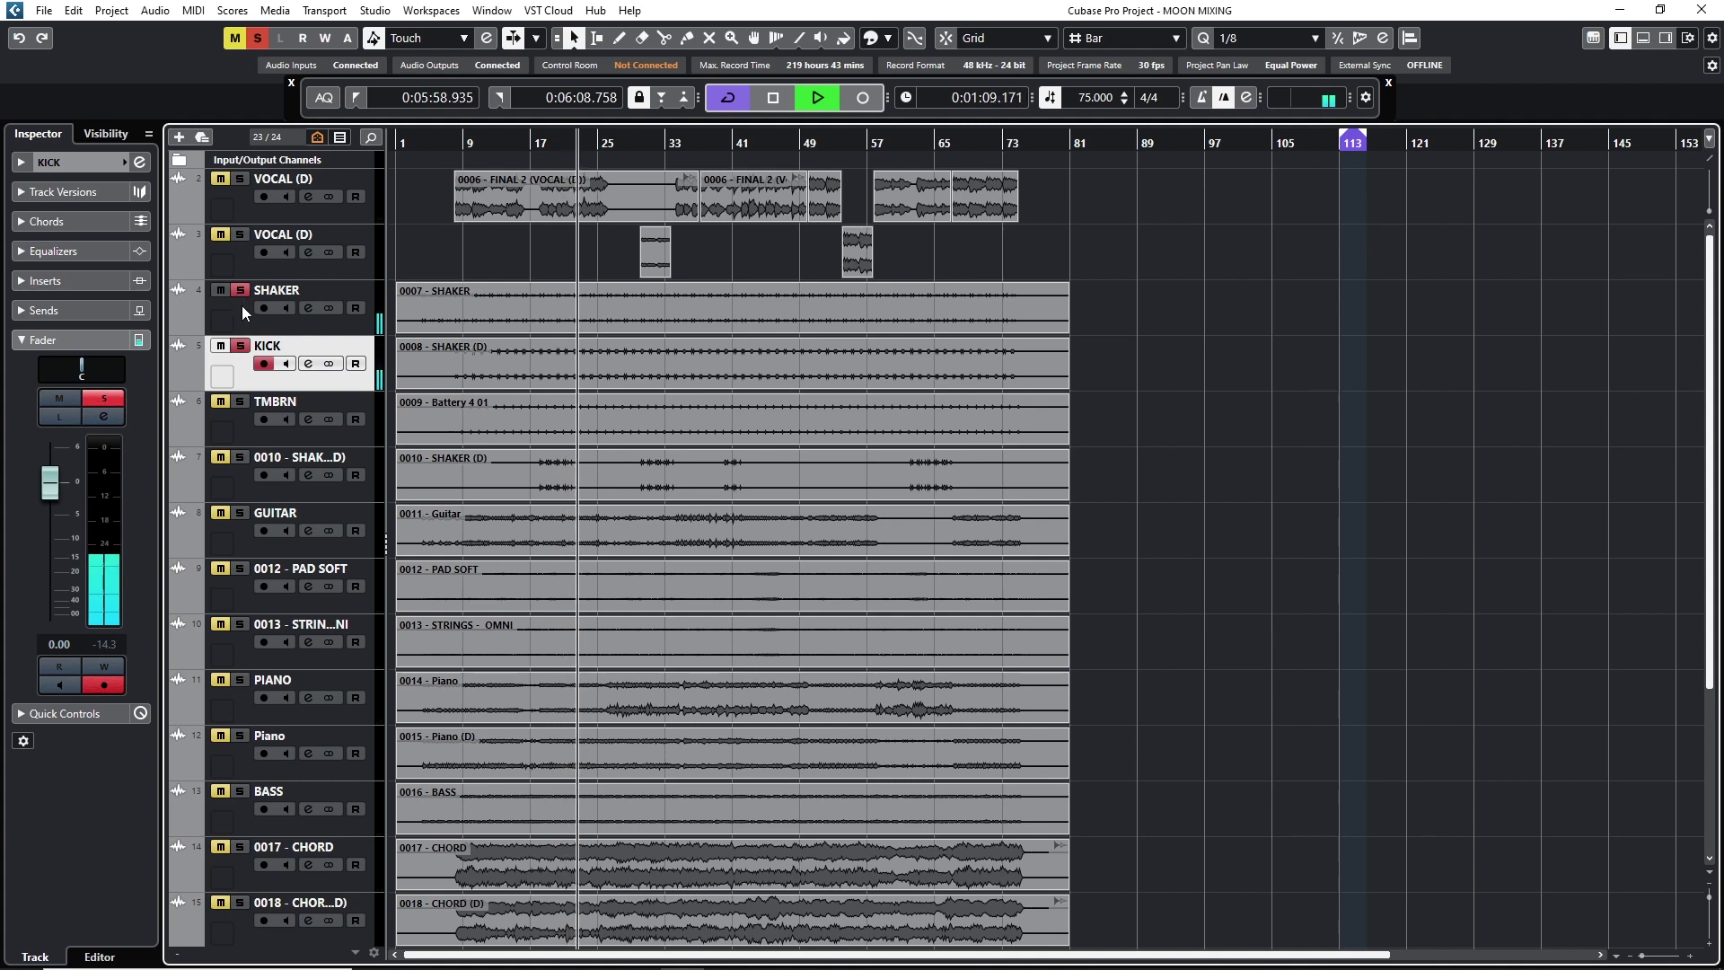
pyautogui.click(240, 406)
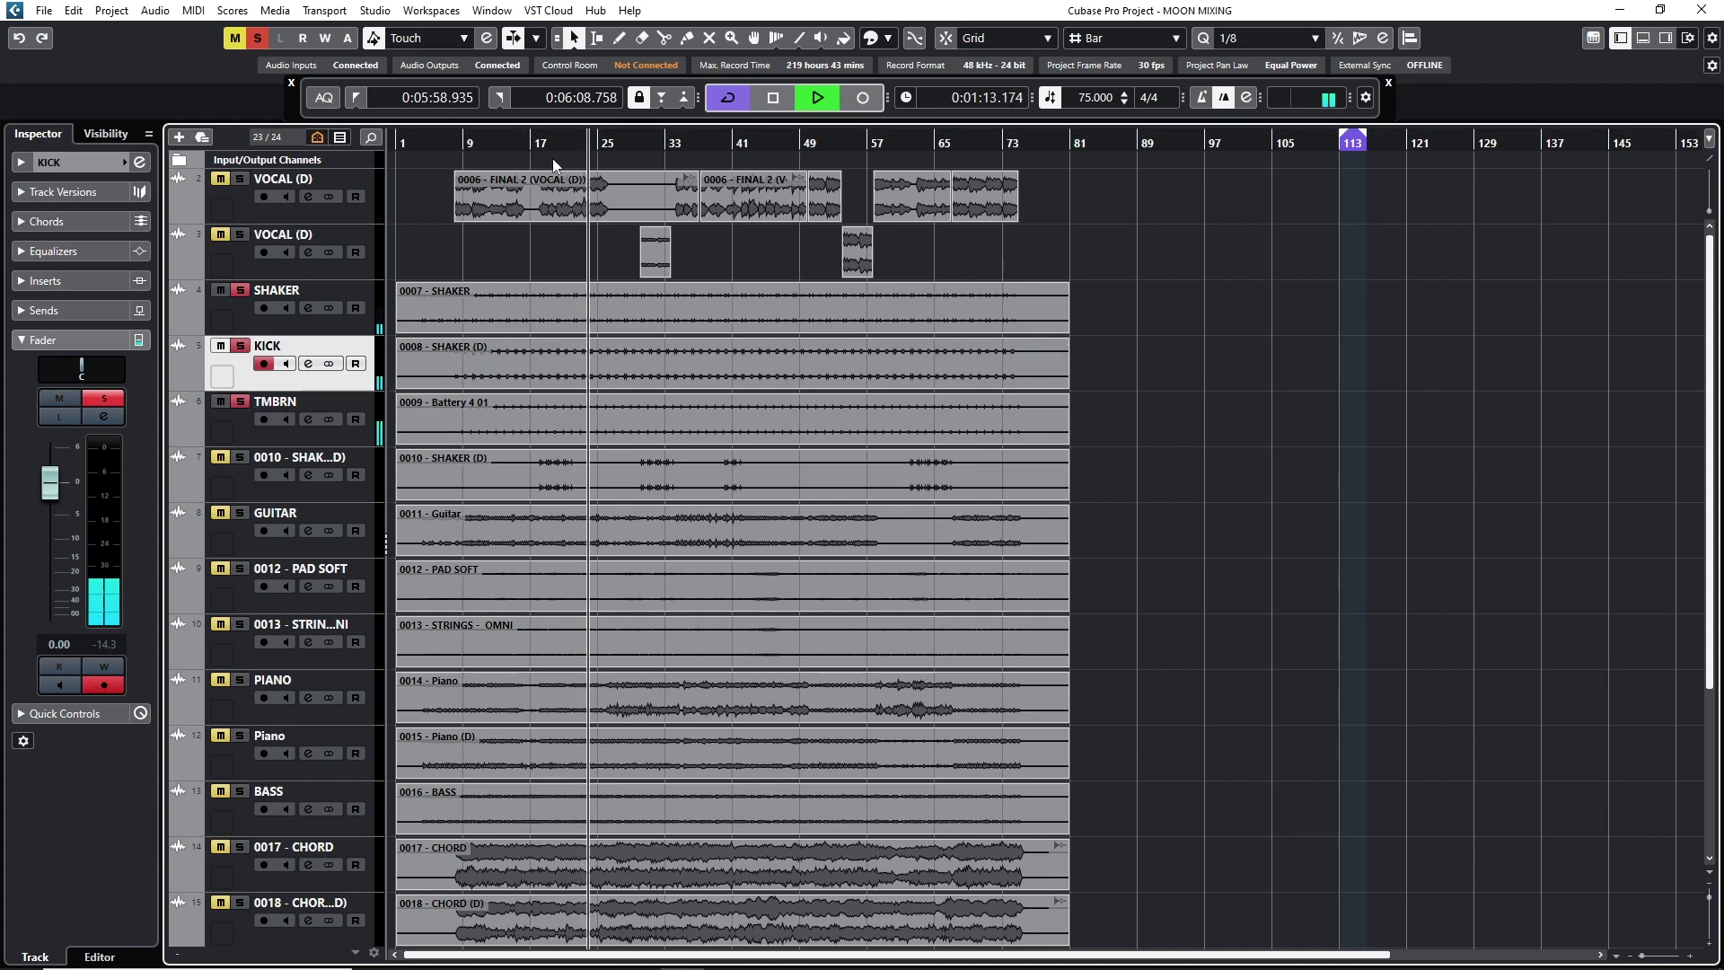
pyautogui.moveTo(538, 148); pyautogui.dragTo(542, 158)
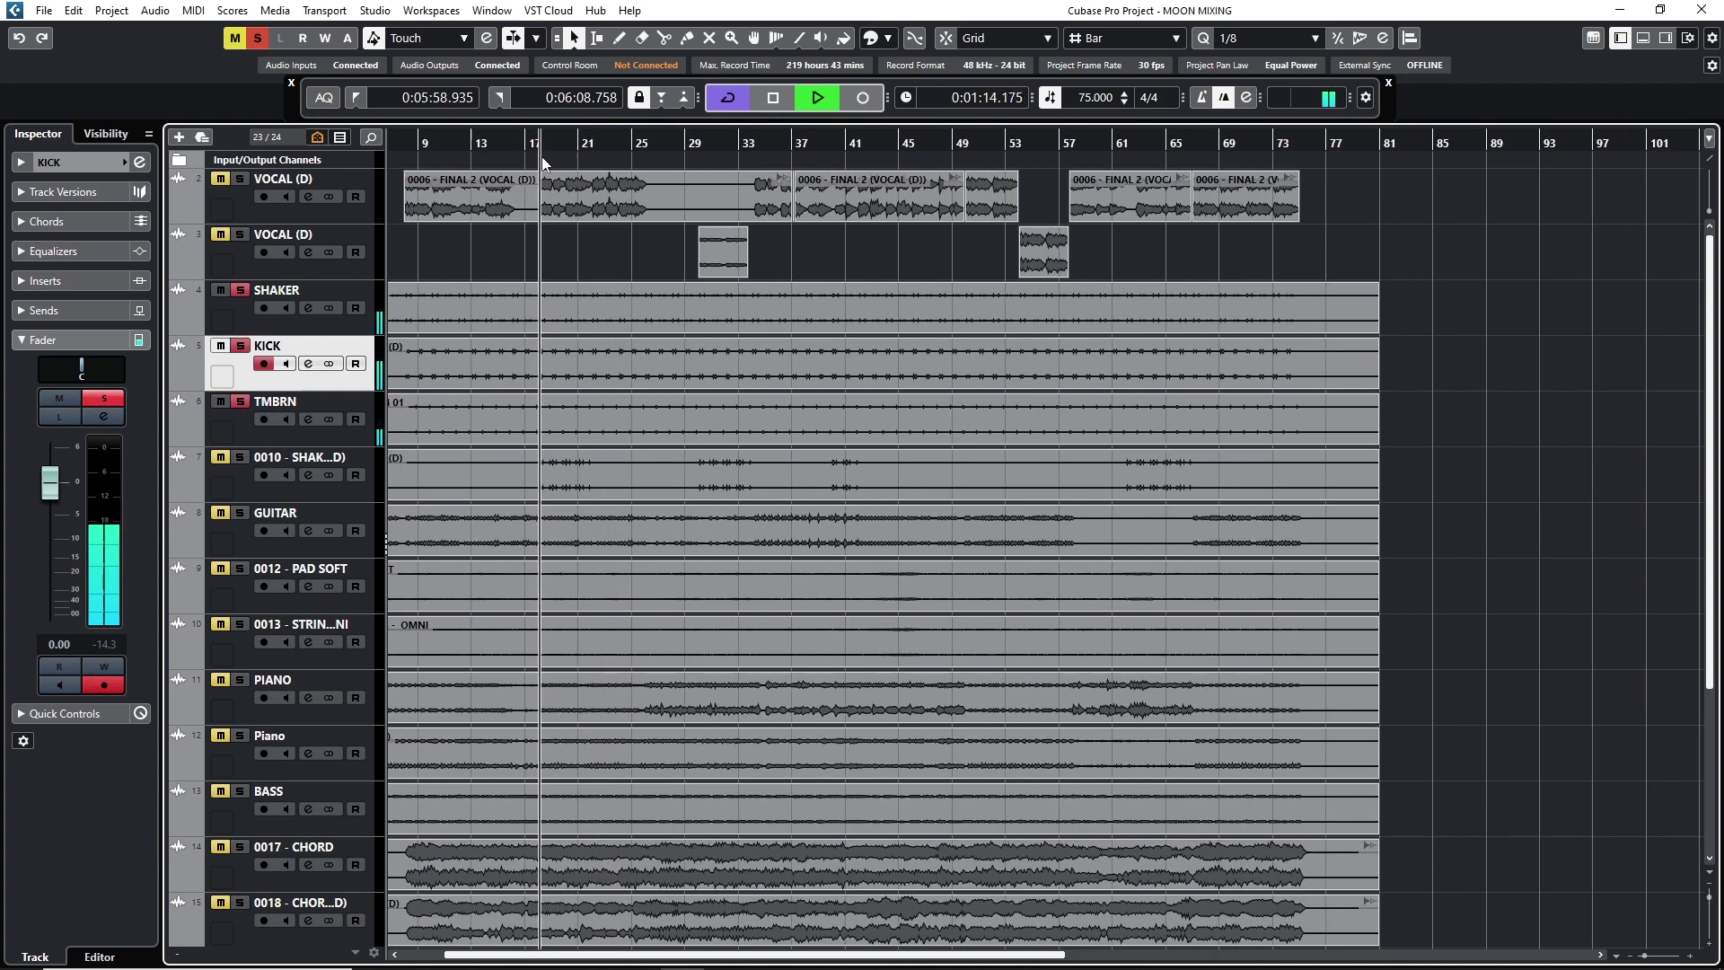
pyautogui.click(240, 458)
pyautogui.click(229, 477)
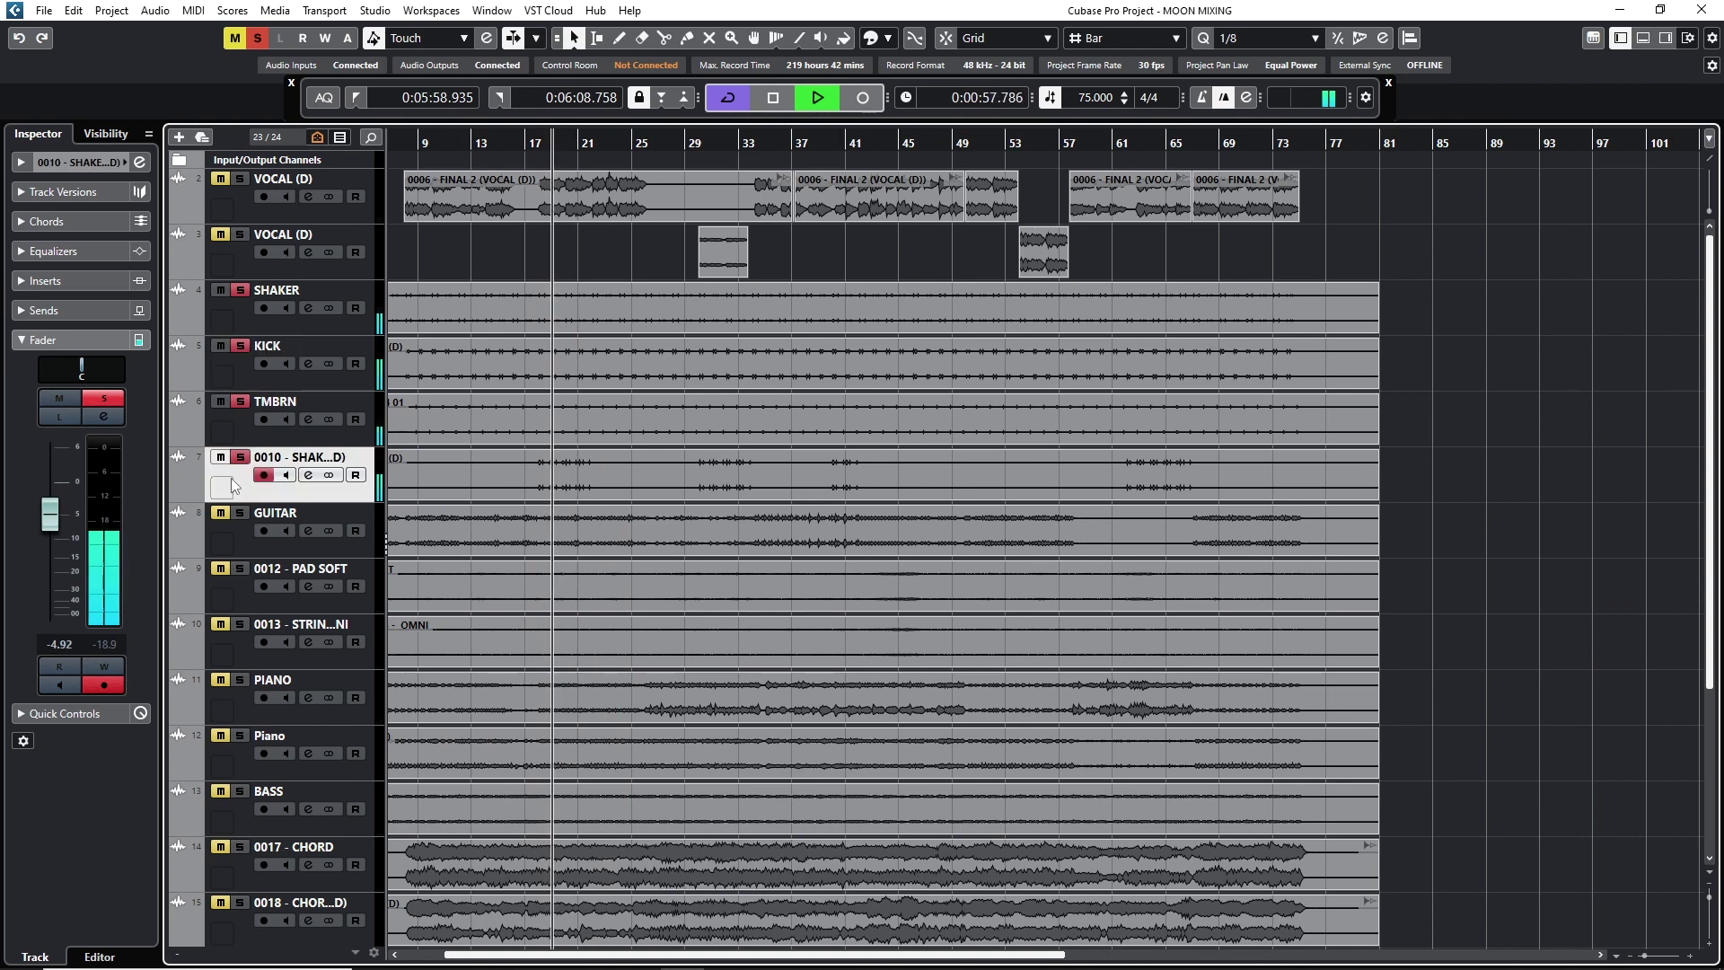
pyautogui.press('space')
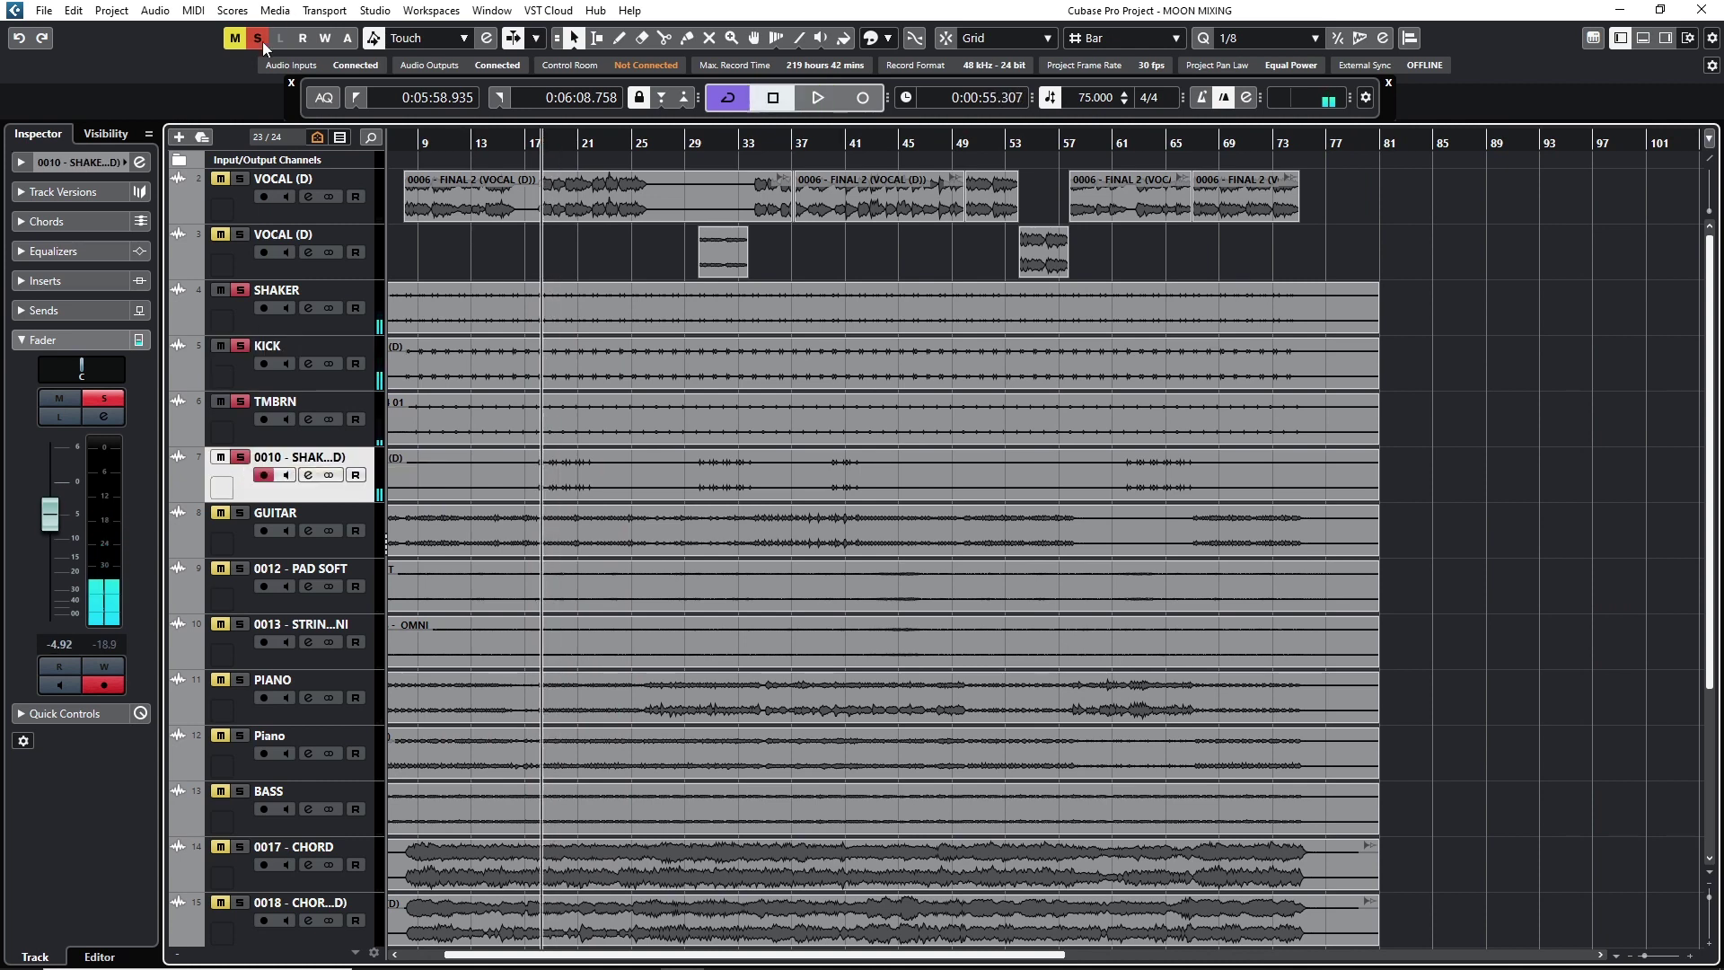
# Clear all solos and raise the 0010 - SHAKER (D) fader to -2.90 dB while the full mix plays from about bar 18.
pyautogui.click(258, 40)
pyautogui.press('space')
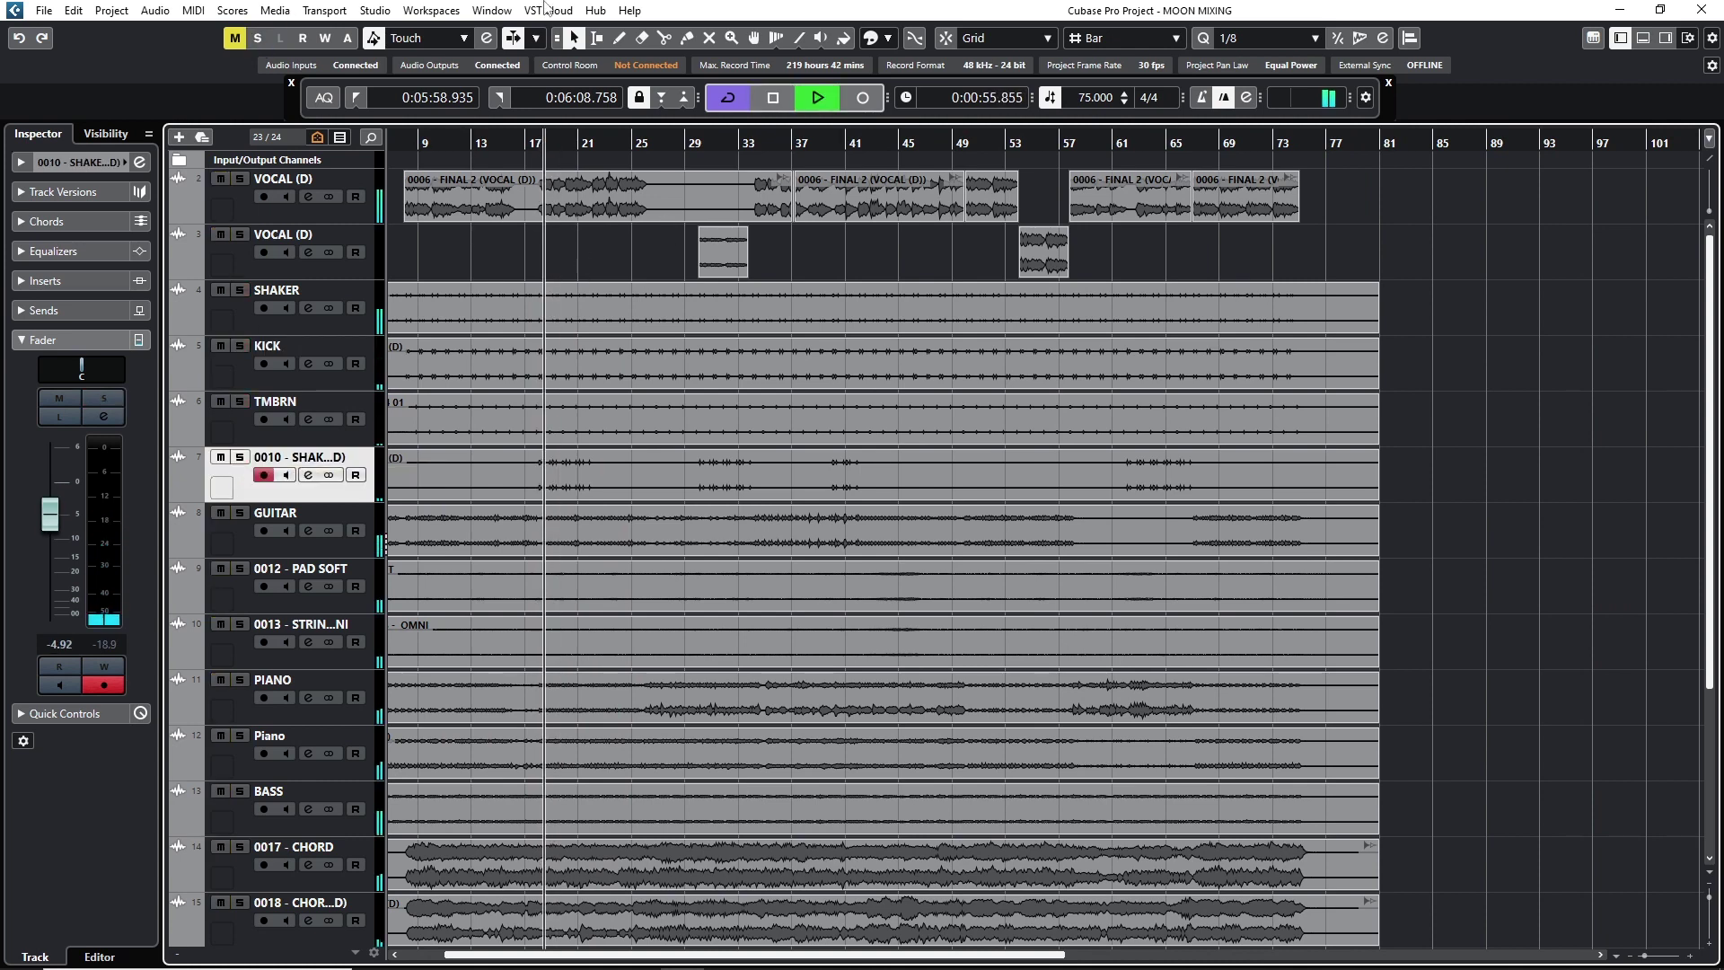
pyautogui.moveTo(50, 525); pyautogui.dragTo(51, 513)
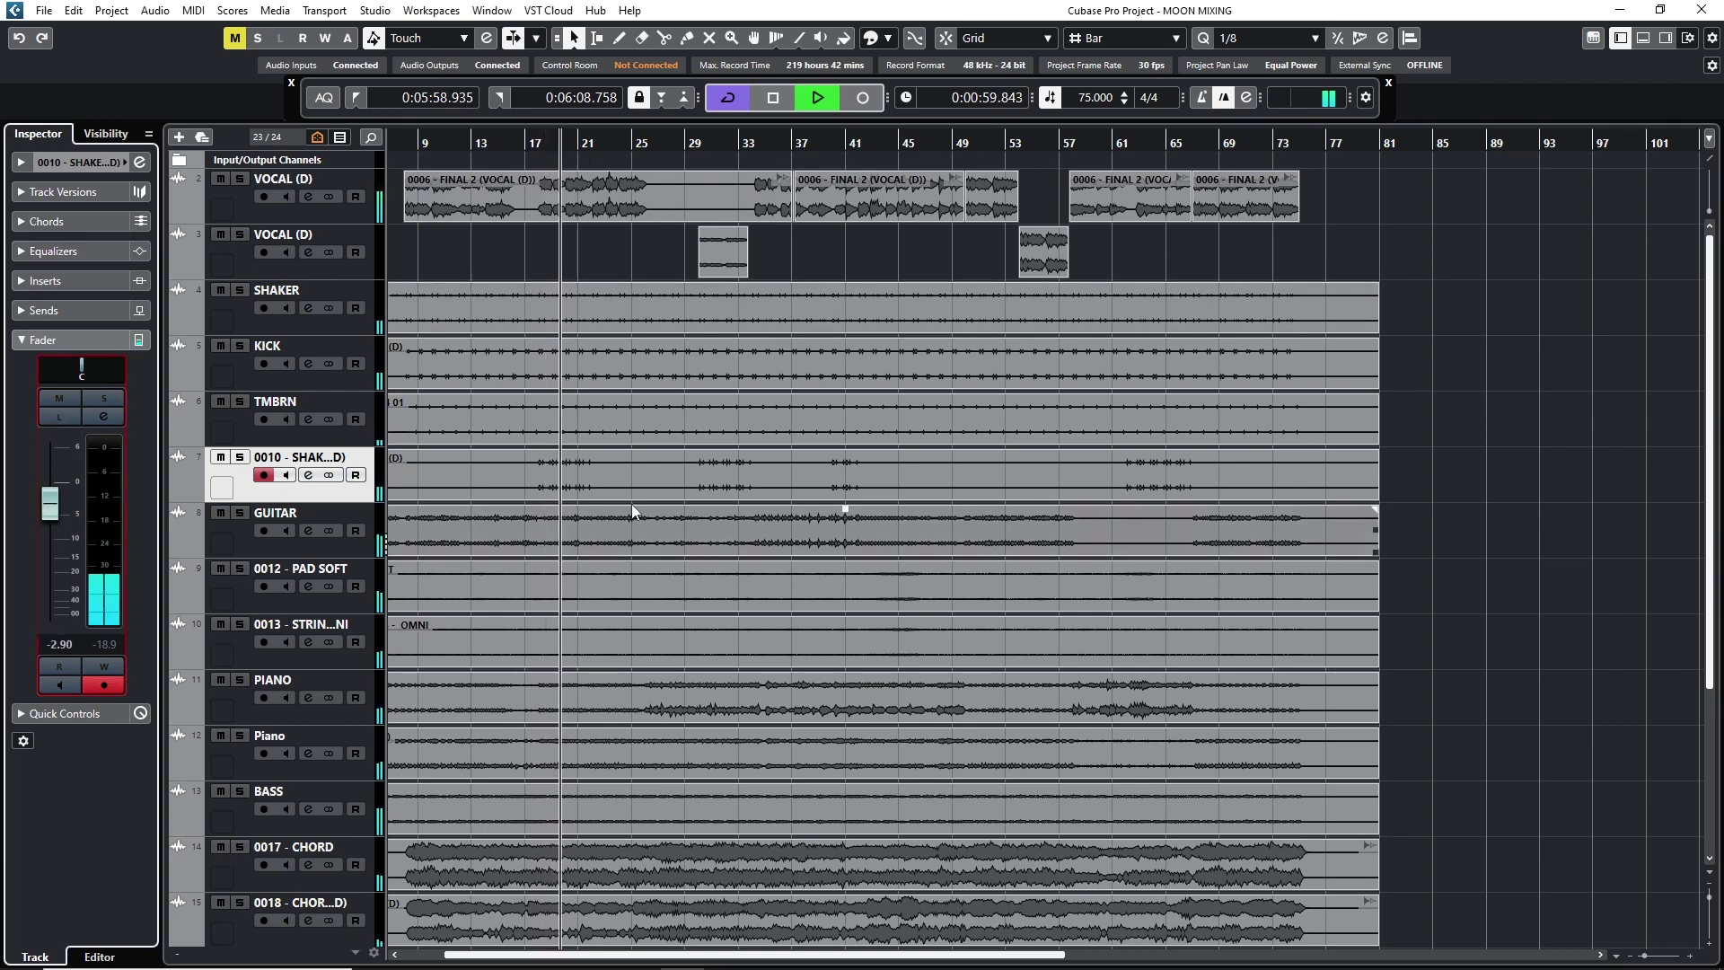
pyautogui.press('space')
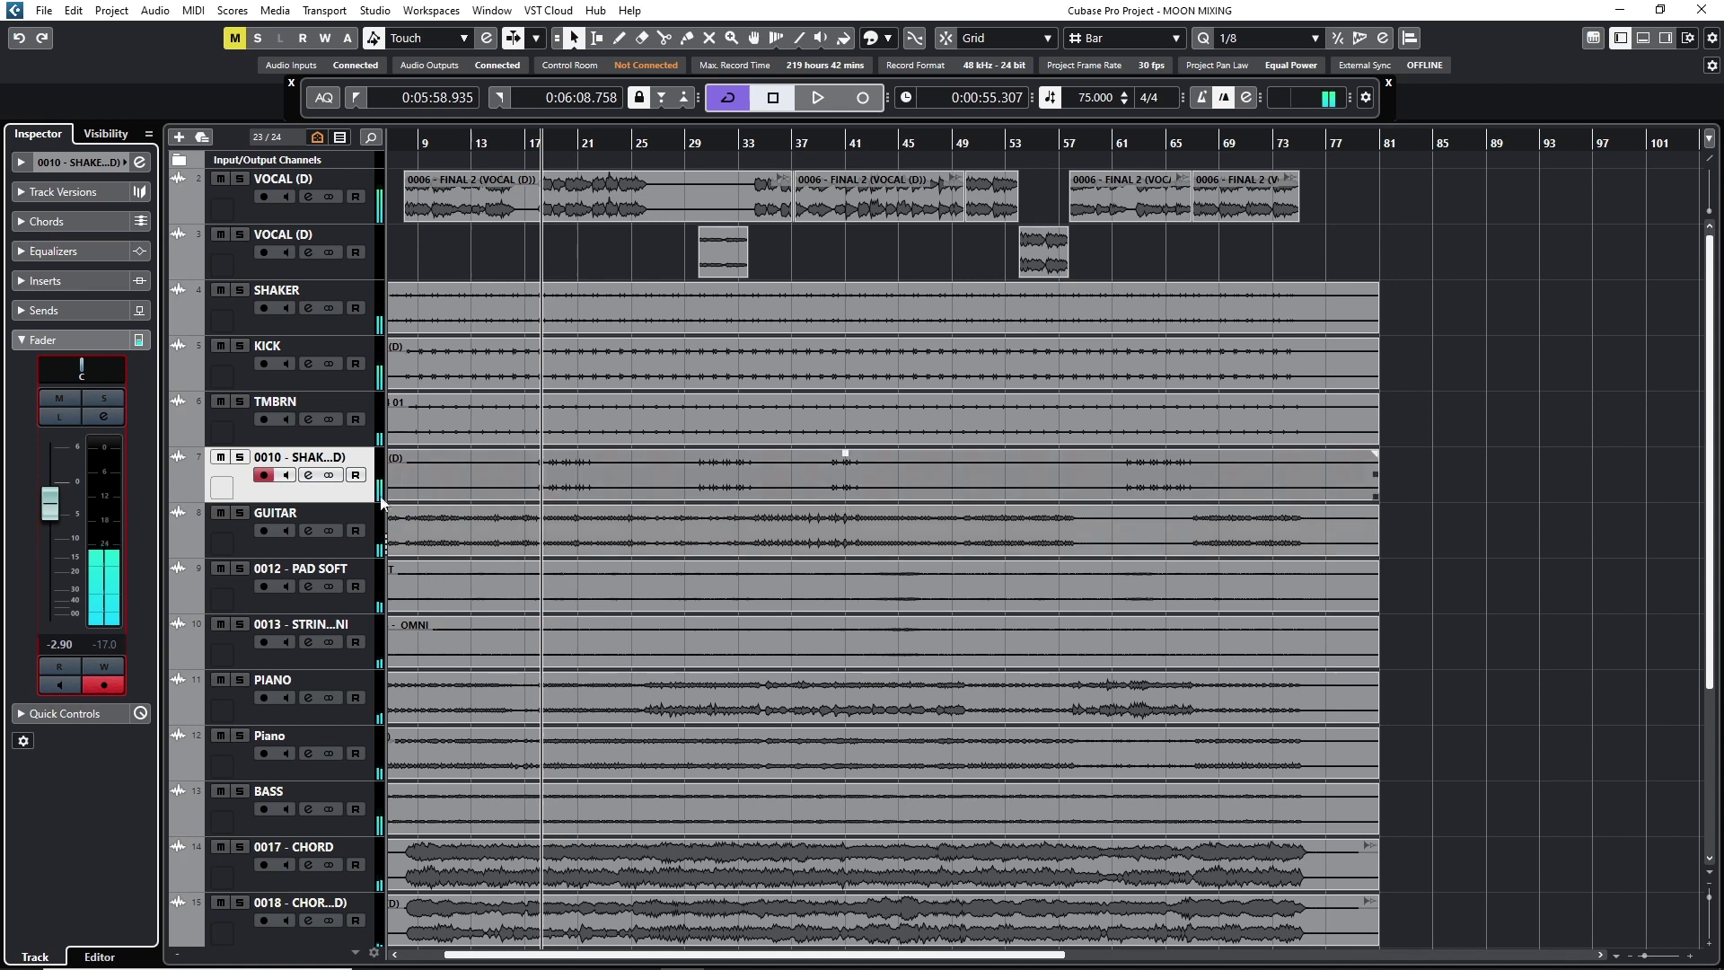
# Solo the four percussion tracks and audition them from about bar 18, replay with the upper VOCAL (D) track added, and clear all solos.
pyautogui.click(240, 458)
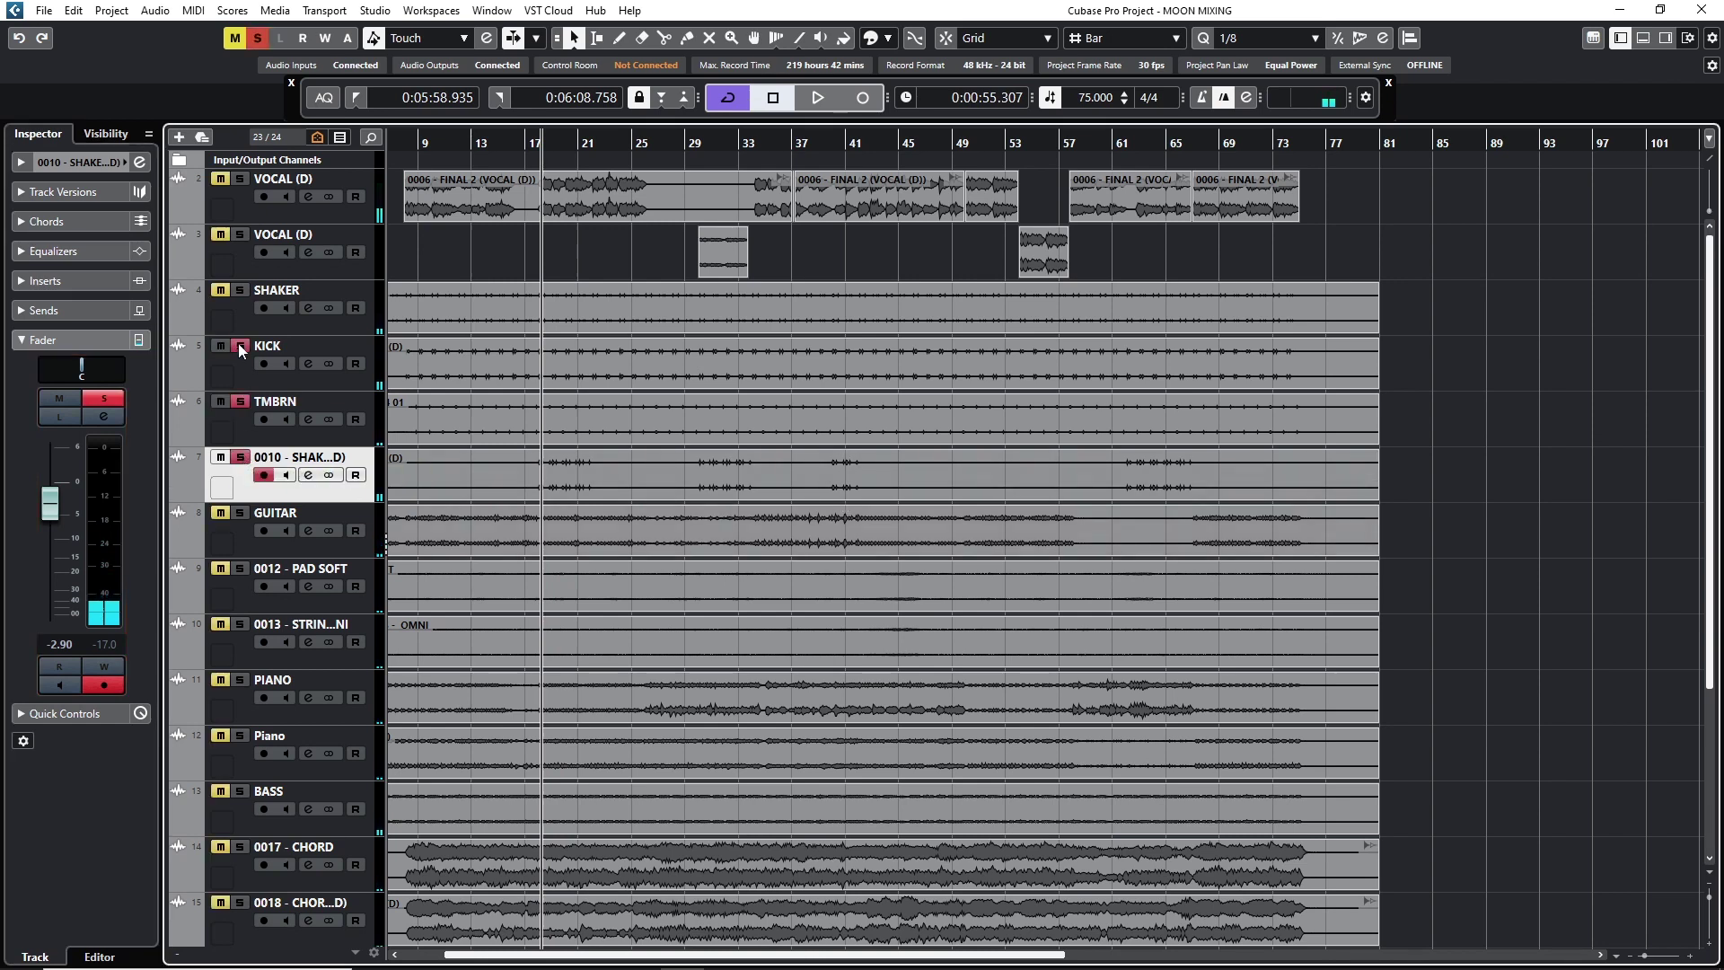
pyautogui.press('space')
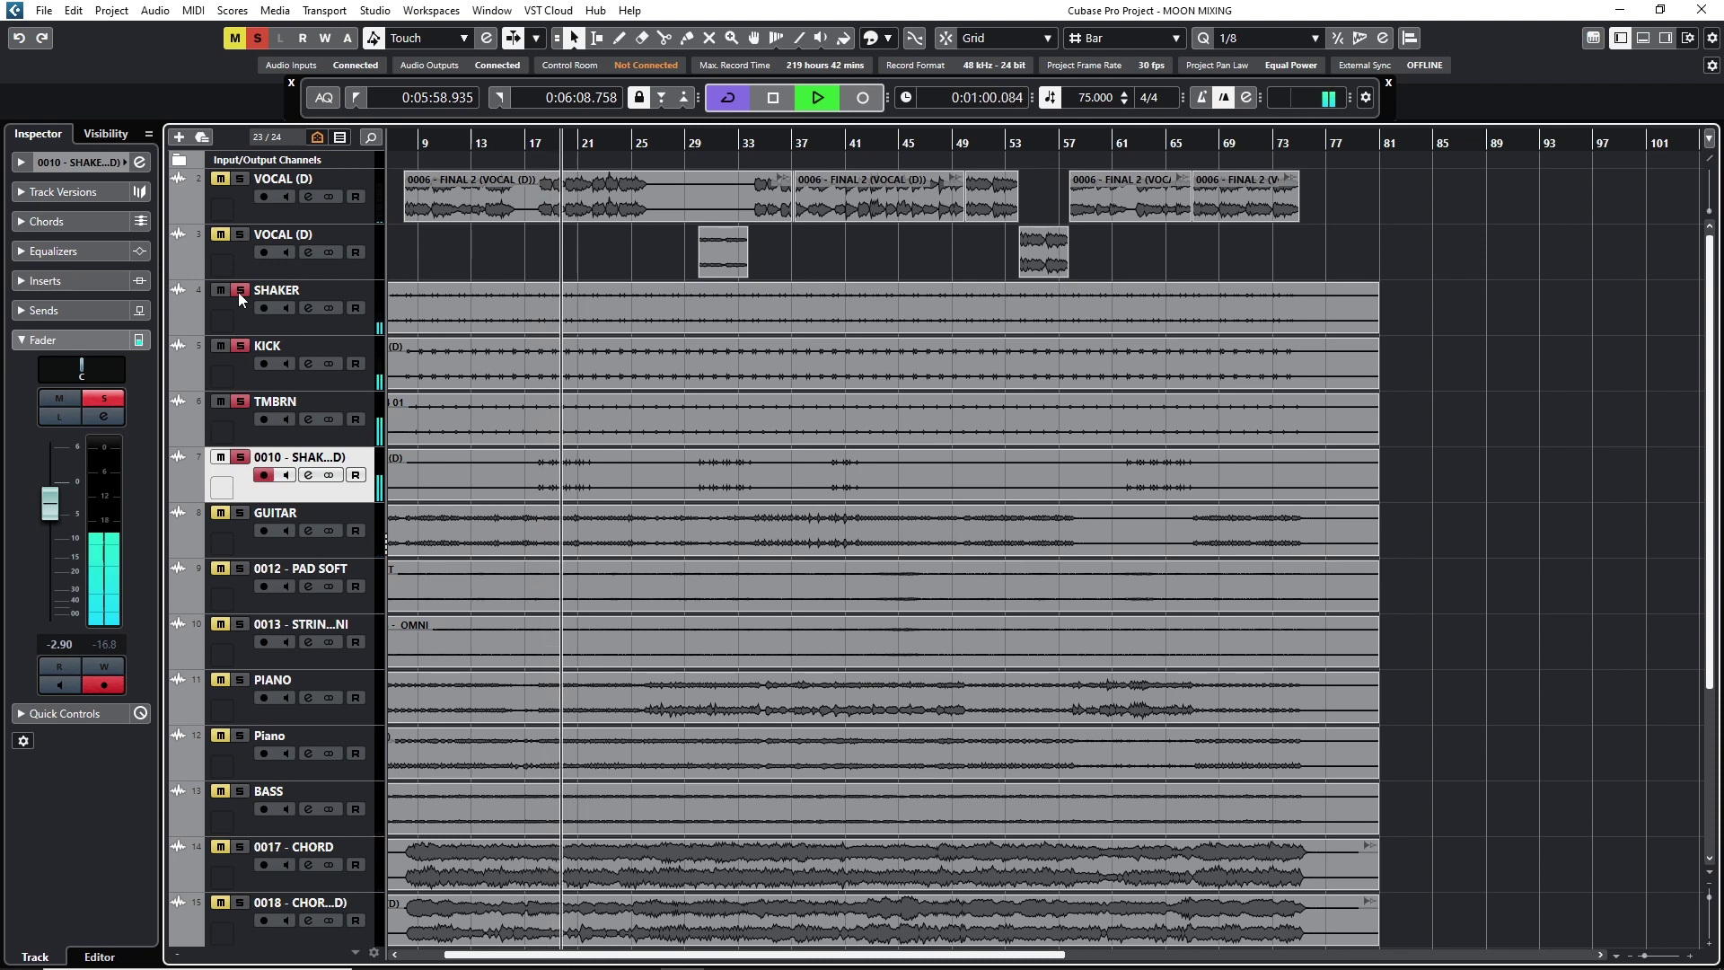
pyautogui.press('space')
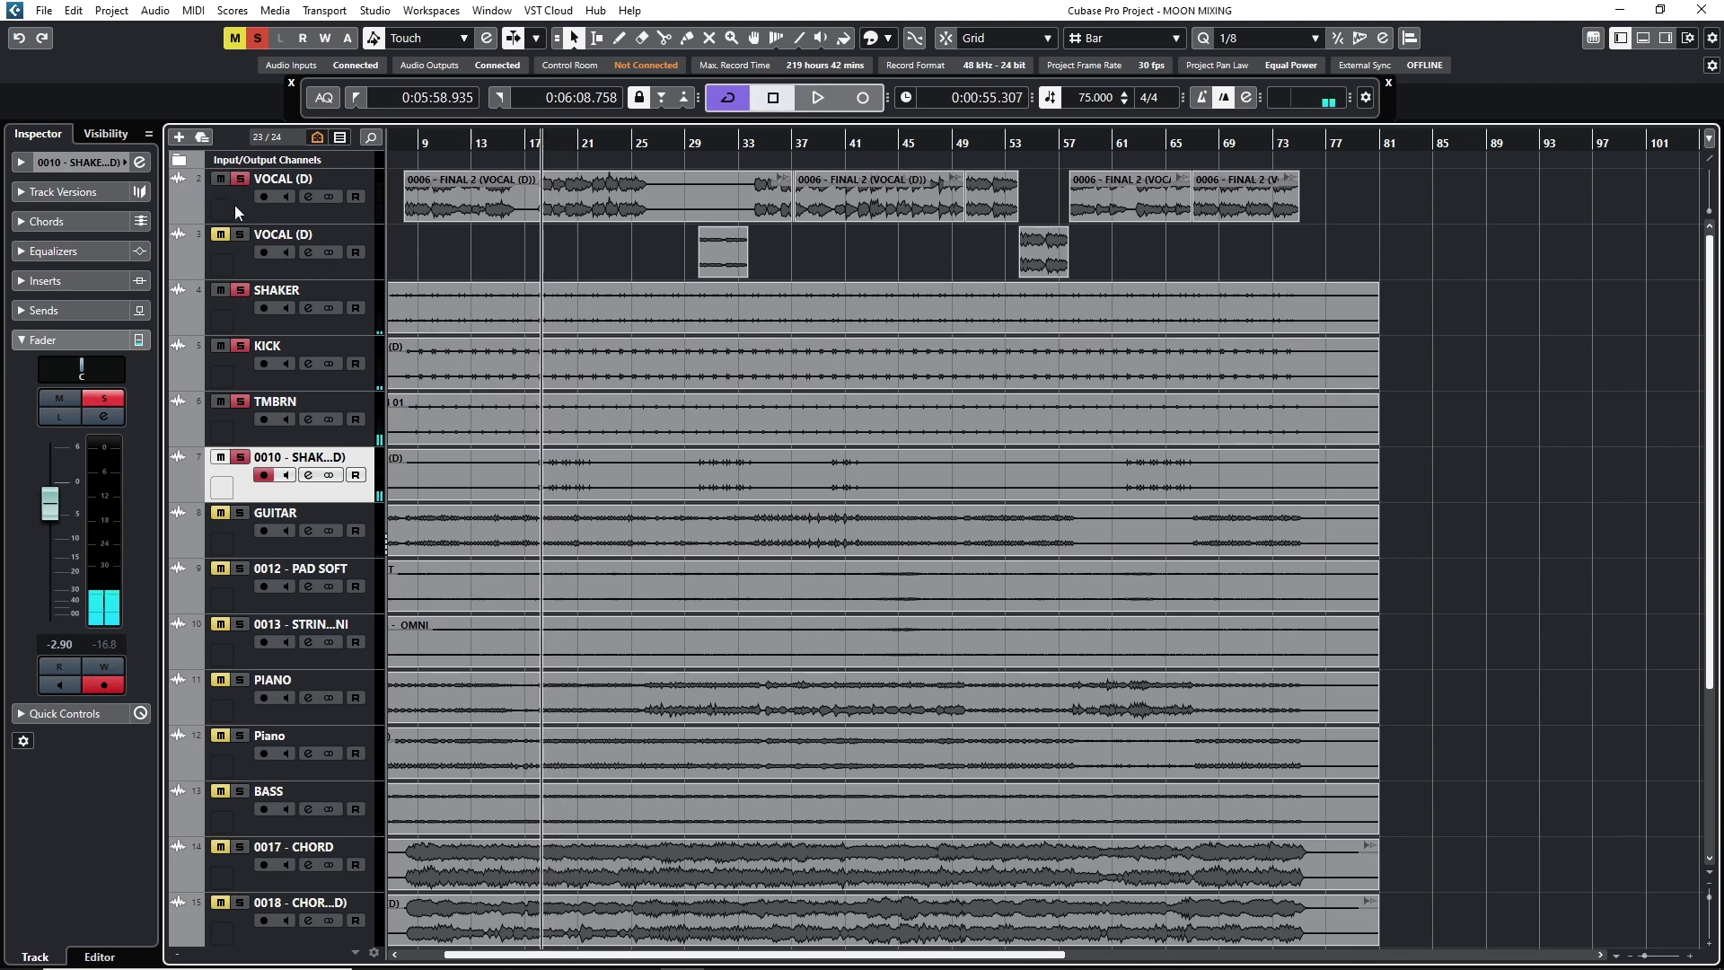
pyautogui.press('space')
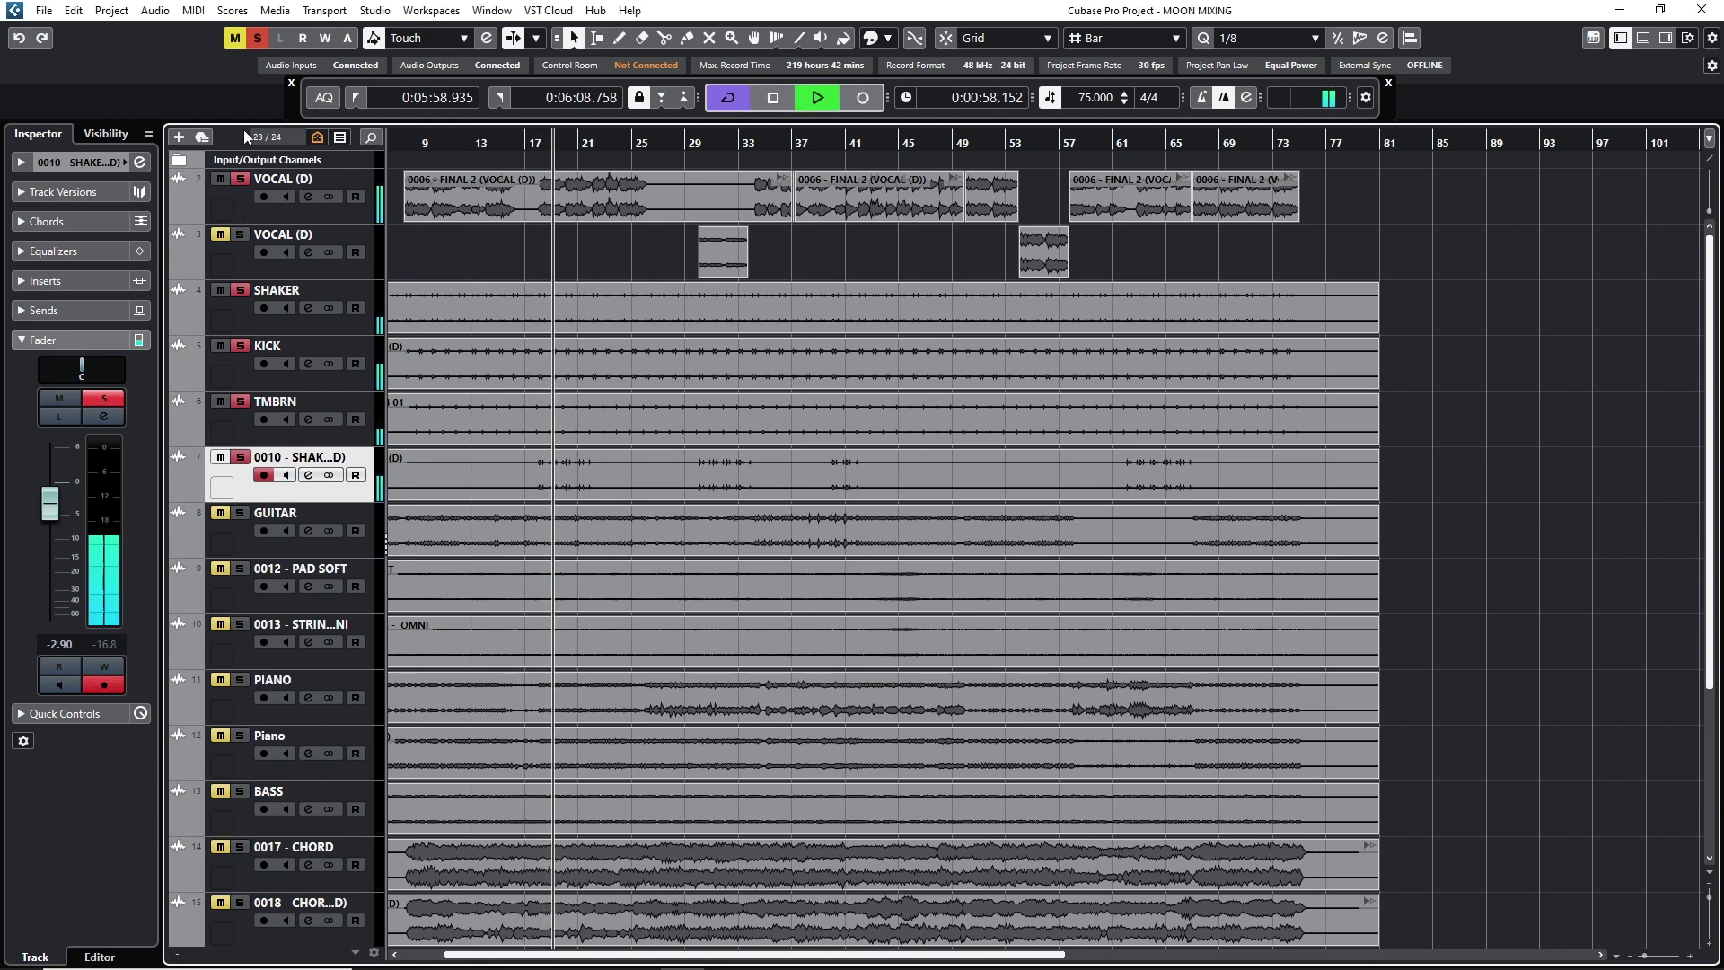
pyautogui.press('space')
pyautogui.click(257, 39)
# Solo the GUITAR track and play it from about bar 18, adding 0012 - PAD SOFT to the solo.
pyautogui.scroll(-5, 771, 635)
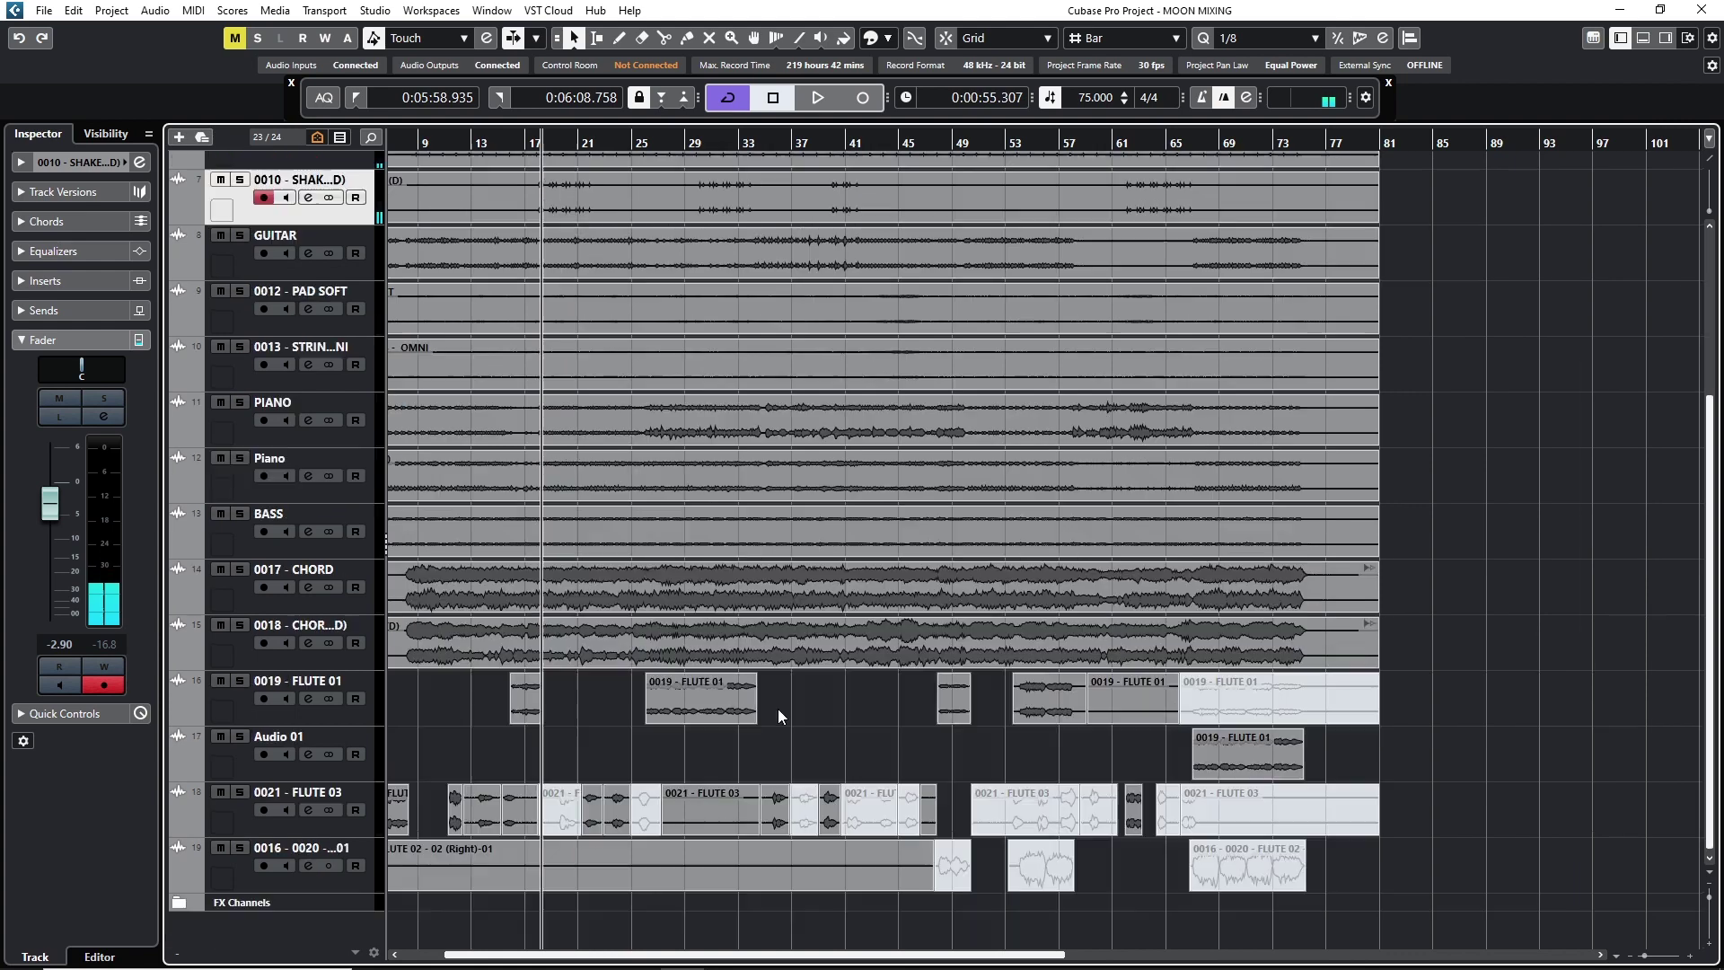
pyautogui.scroll(5, 778, 708)
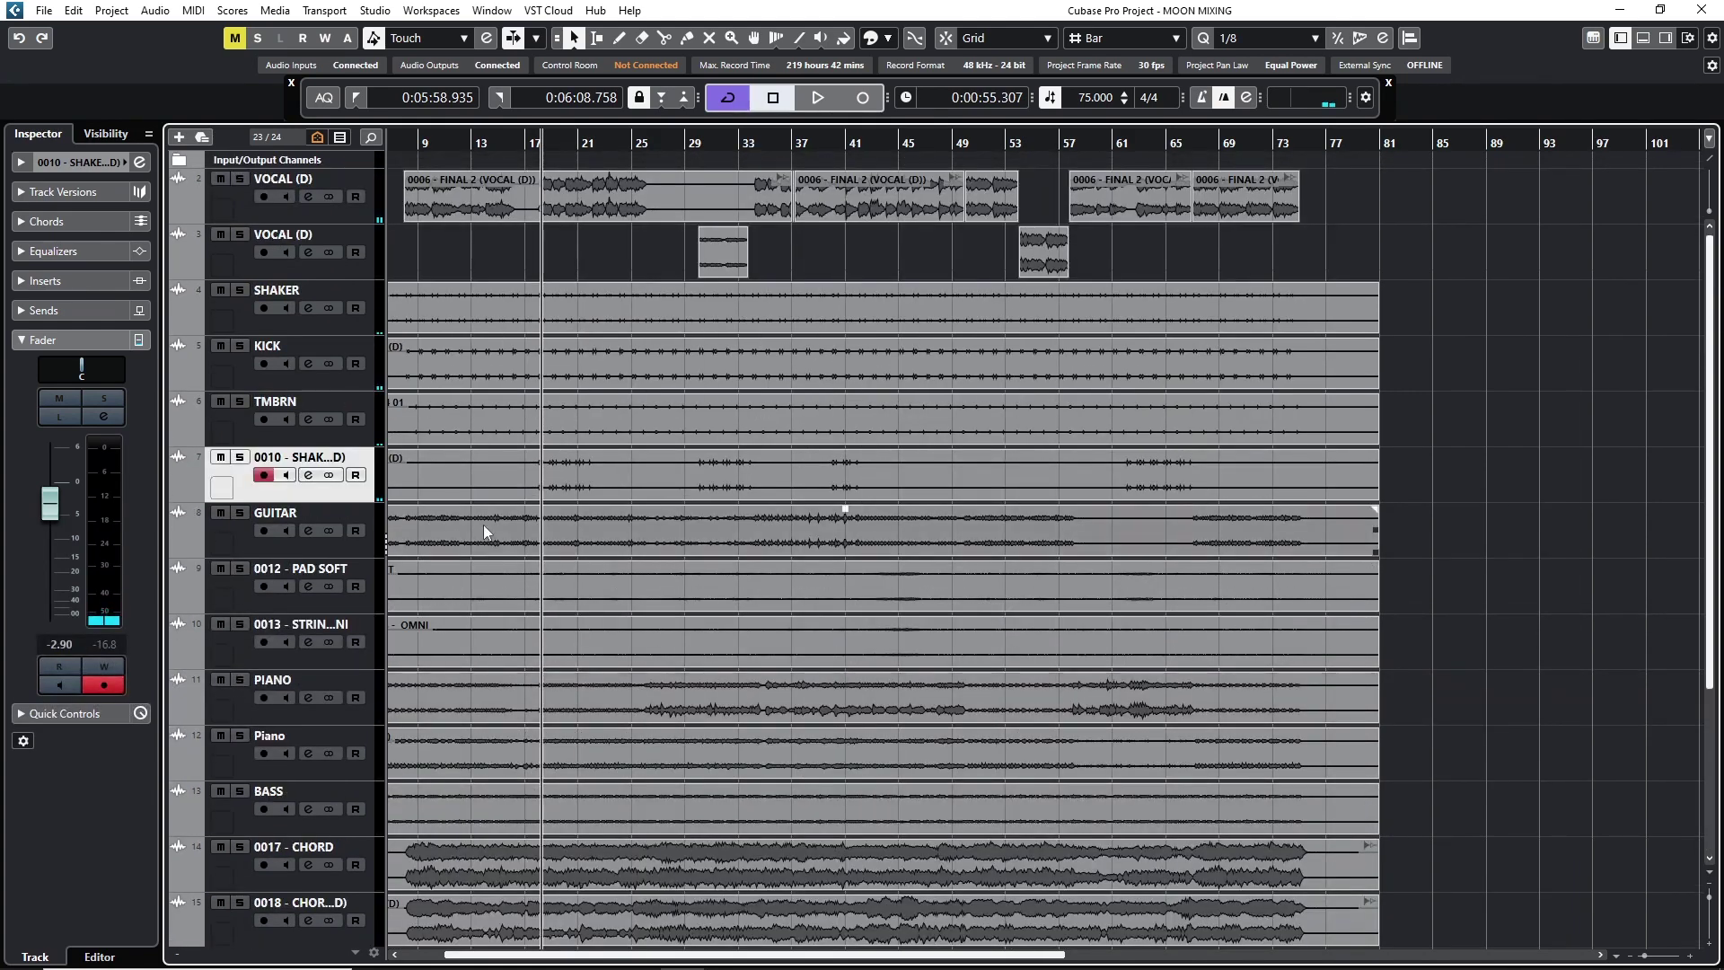
pyautogui.click(238, 532)
pyautogui.click(241, 513)
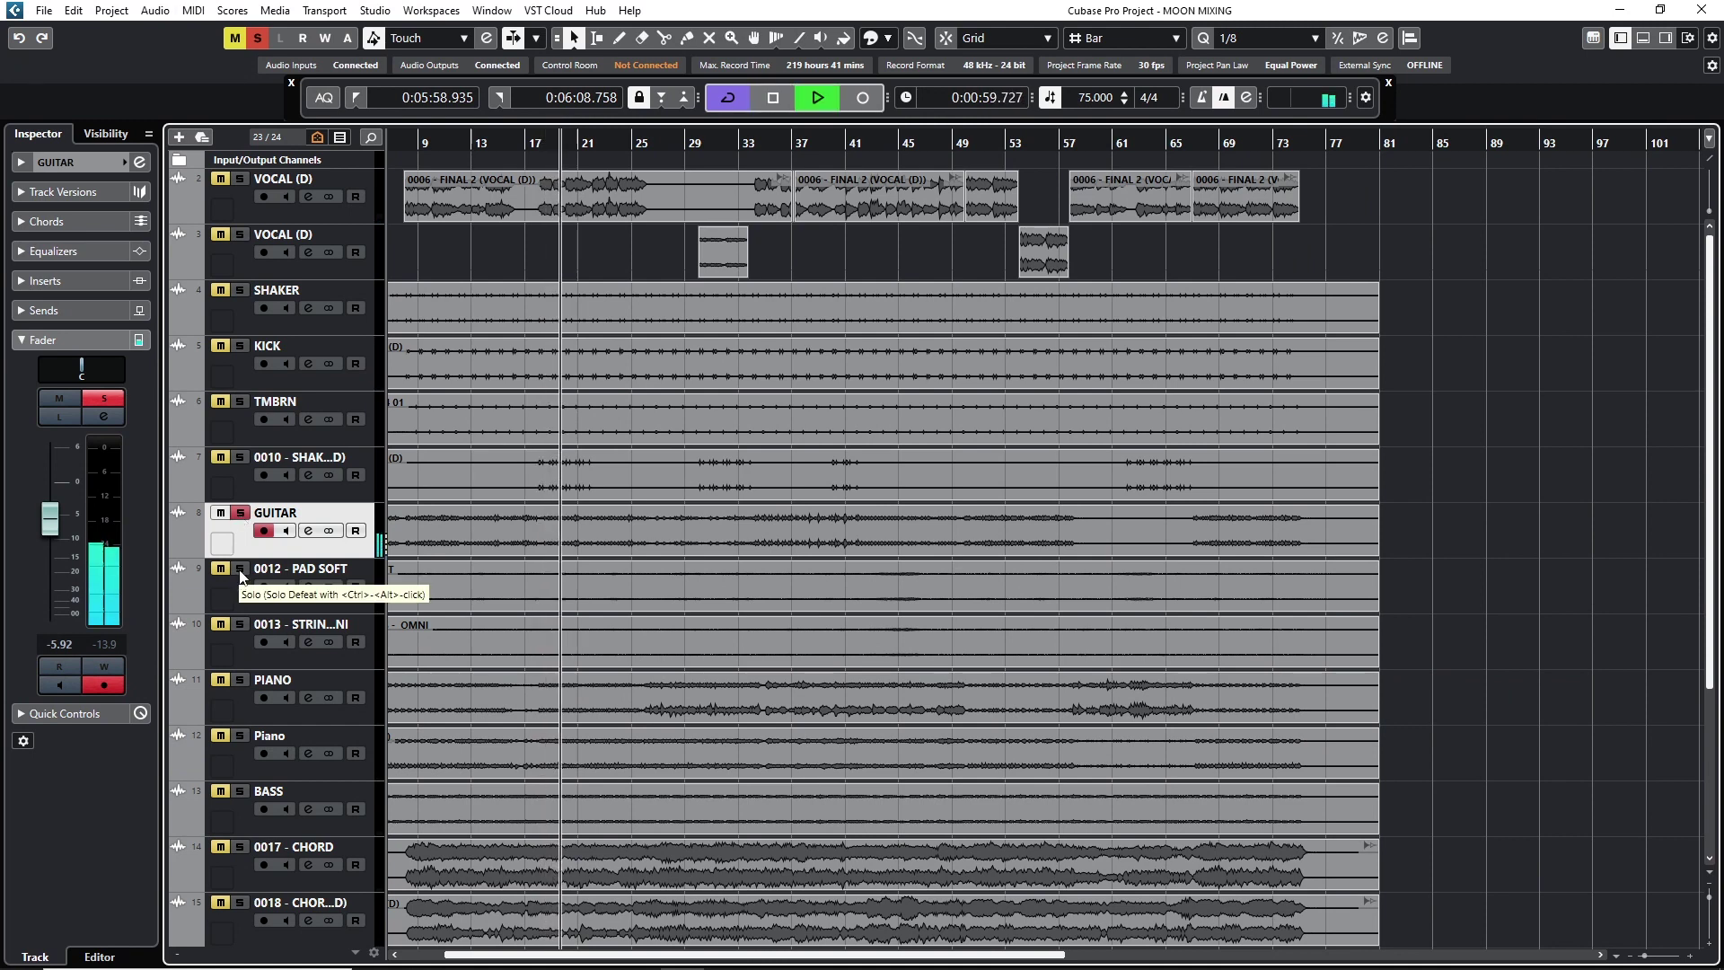
pyautogui.click(238, 569)
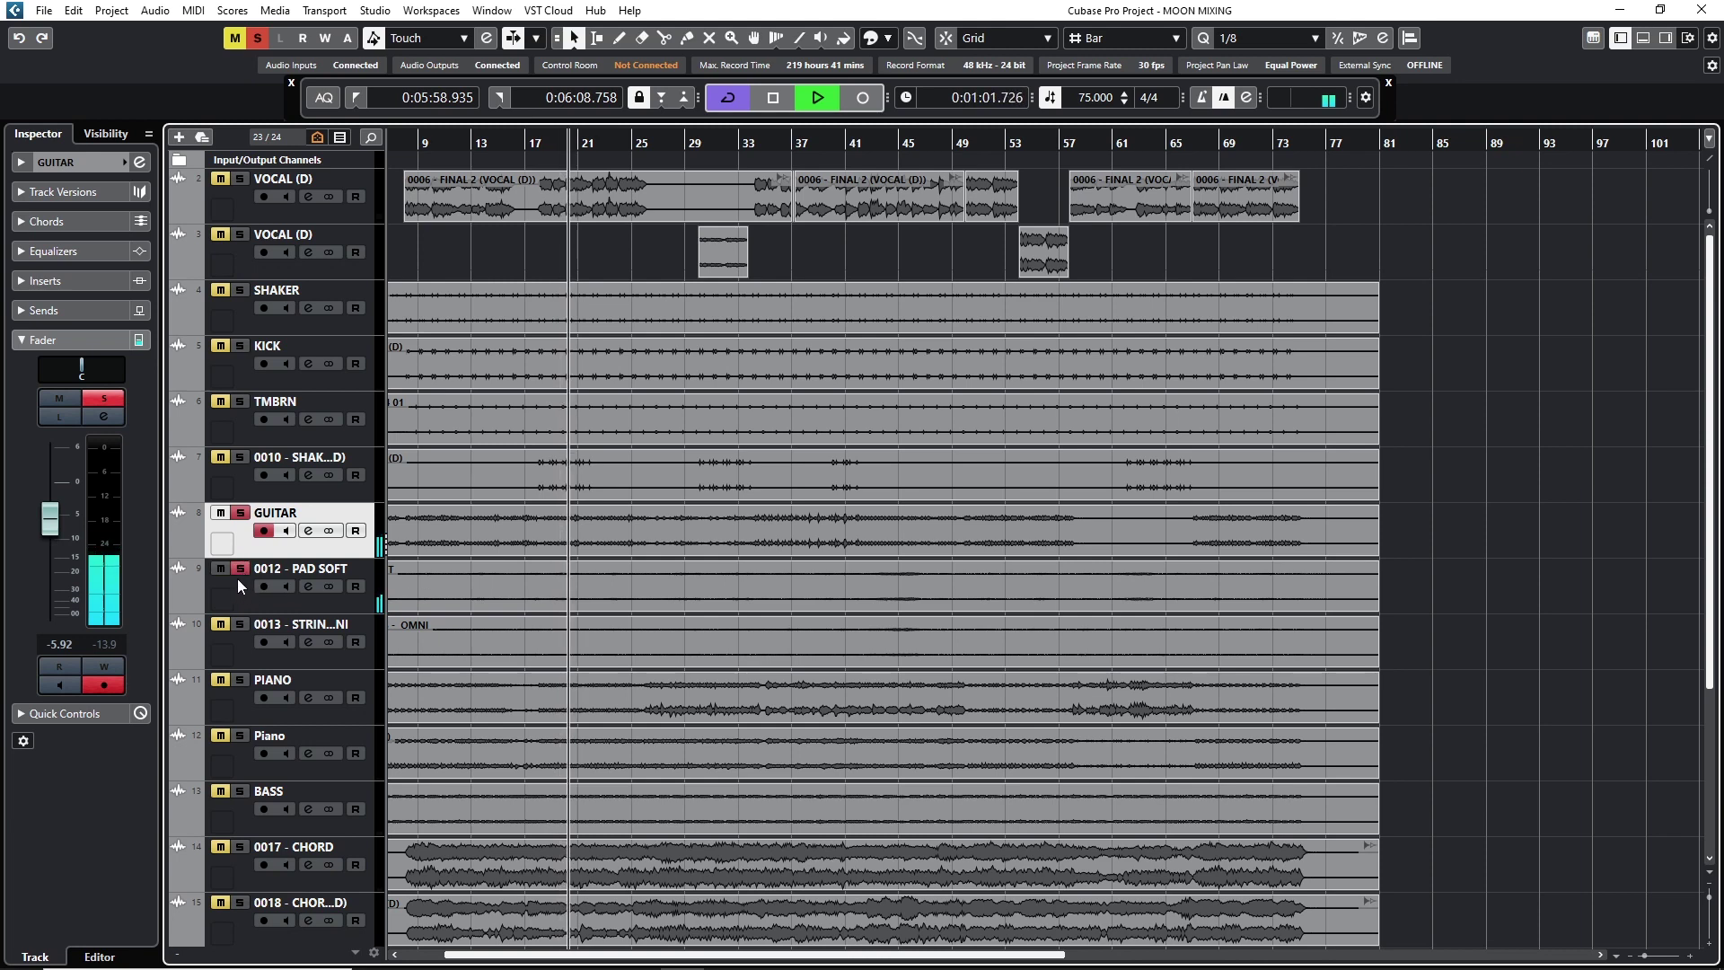
# Replay the guitar and pad from about bar 18 with the 0013 strings track also soloed, and clear all solos.
pyautogui.press('space')
pyautogui.press('space')
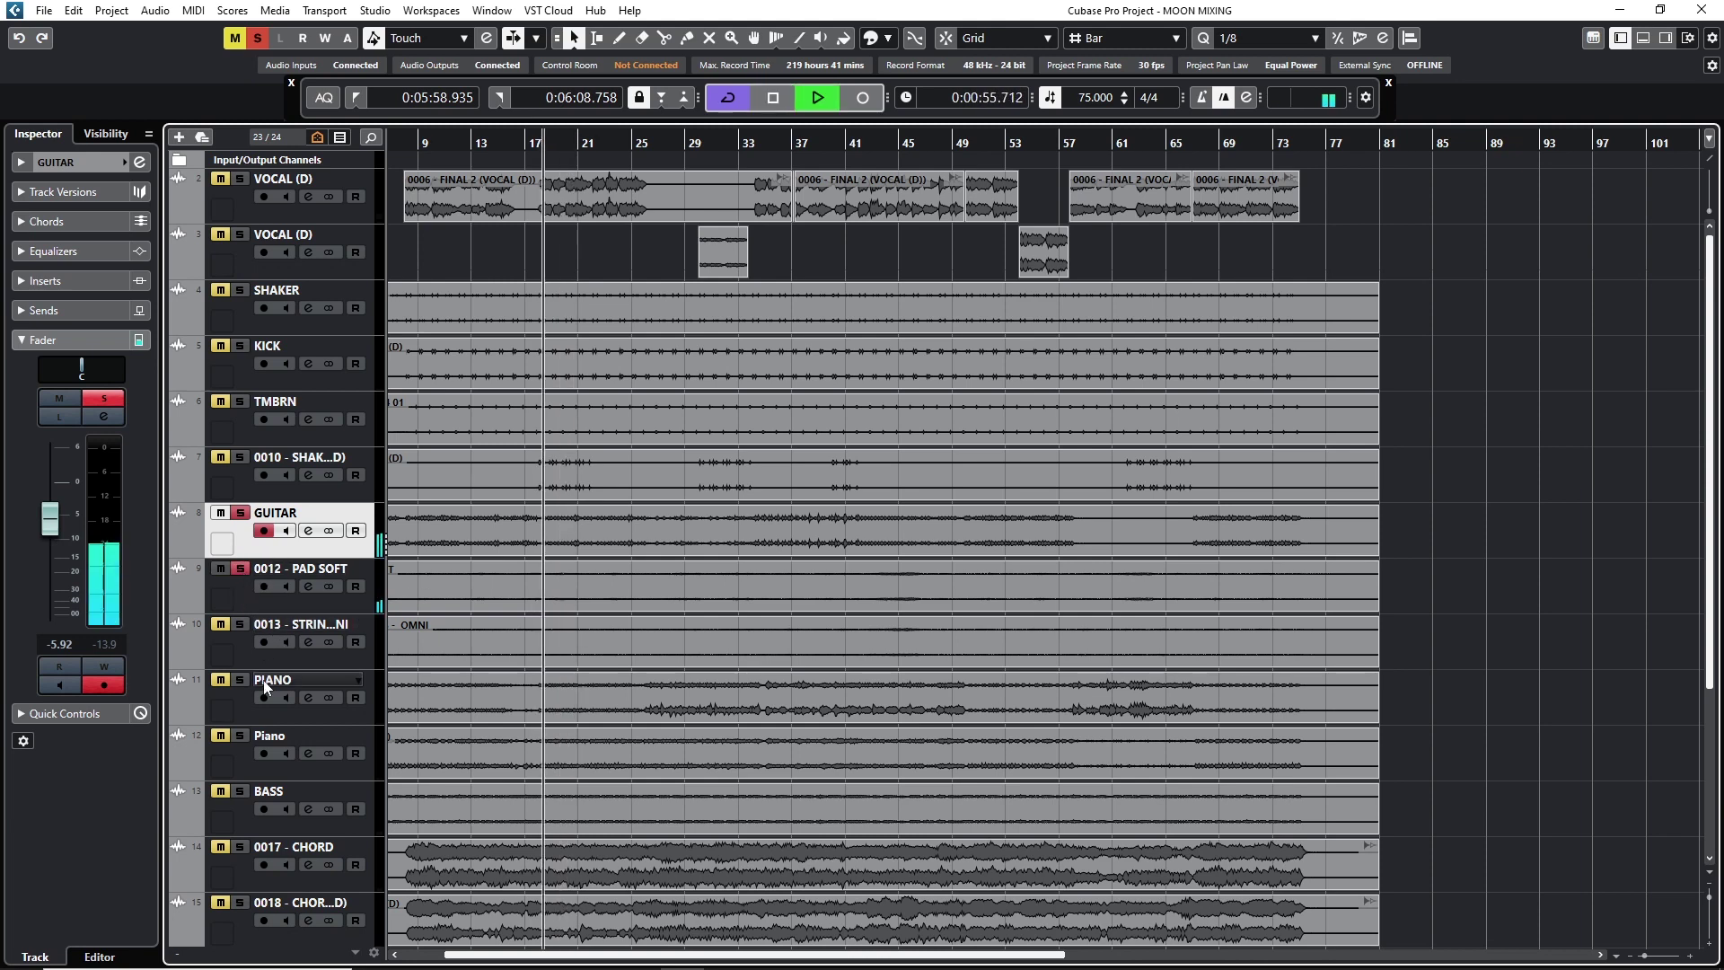
pyautogui.click(241, 624)
pyautogui.scroll(-3, 240, 622)
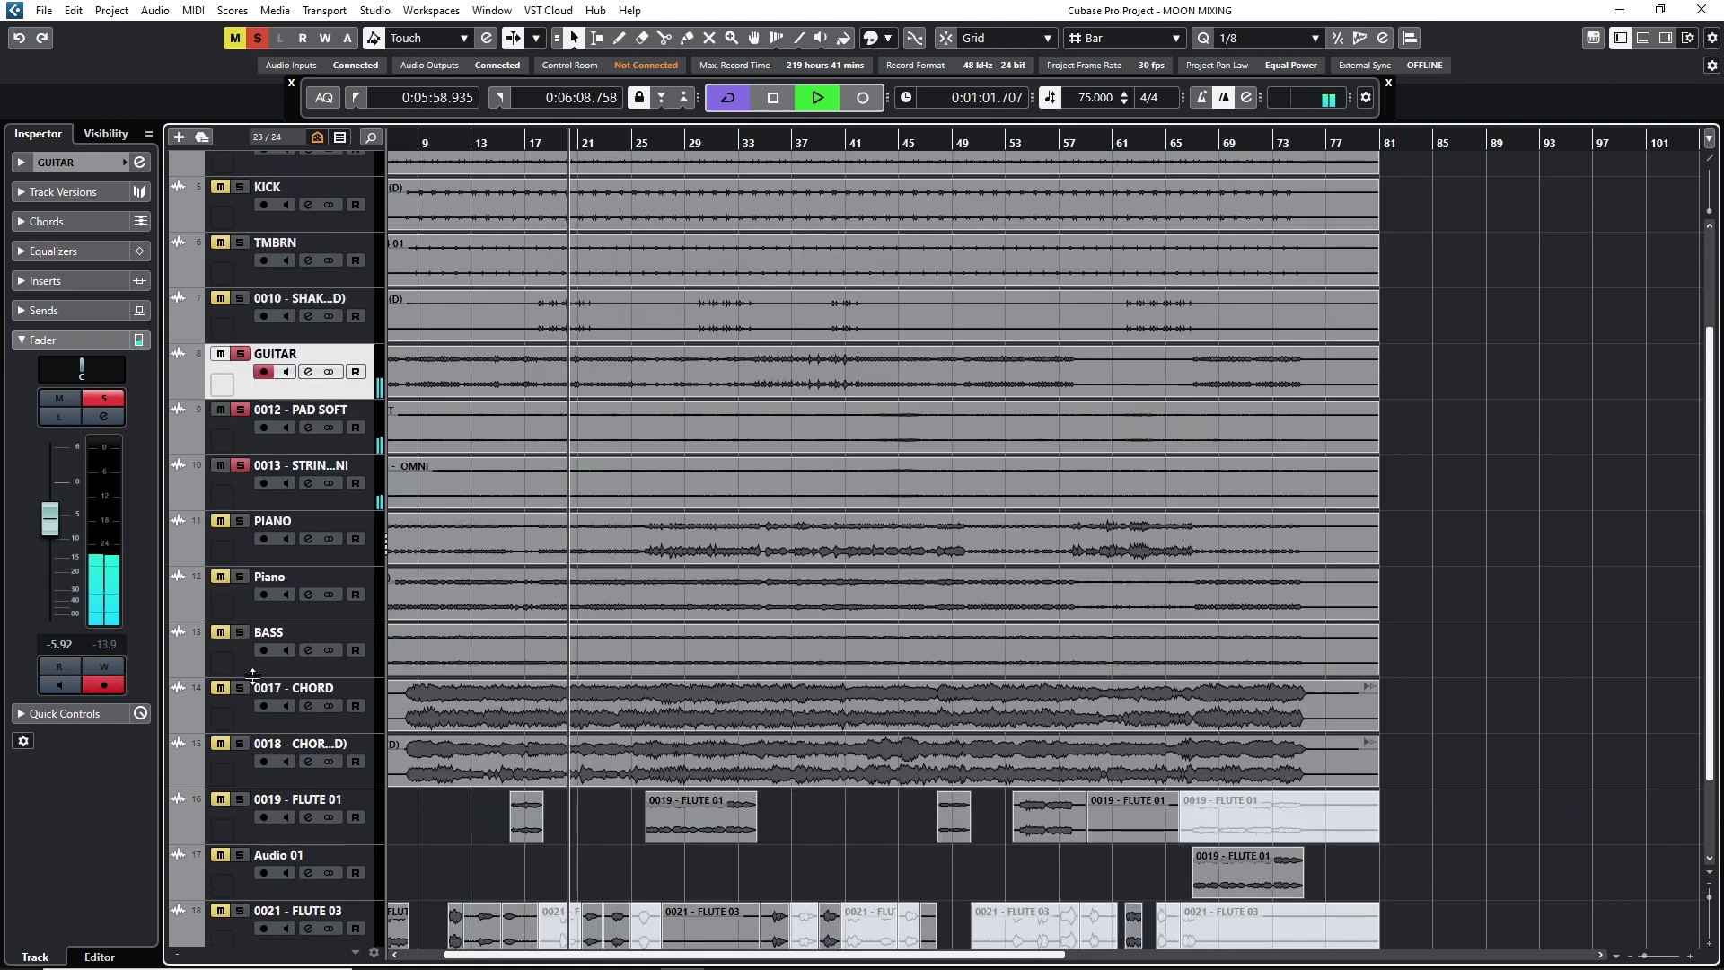
pyautogui.press('space')
pyautogui.click(255, 45)
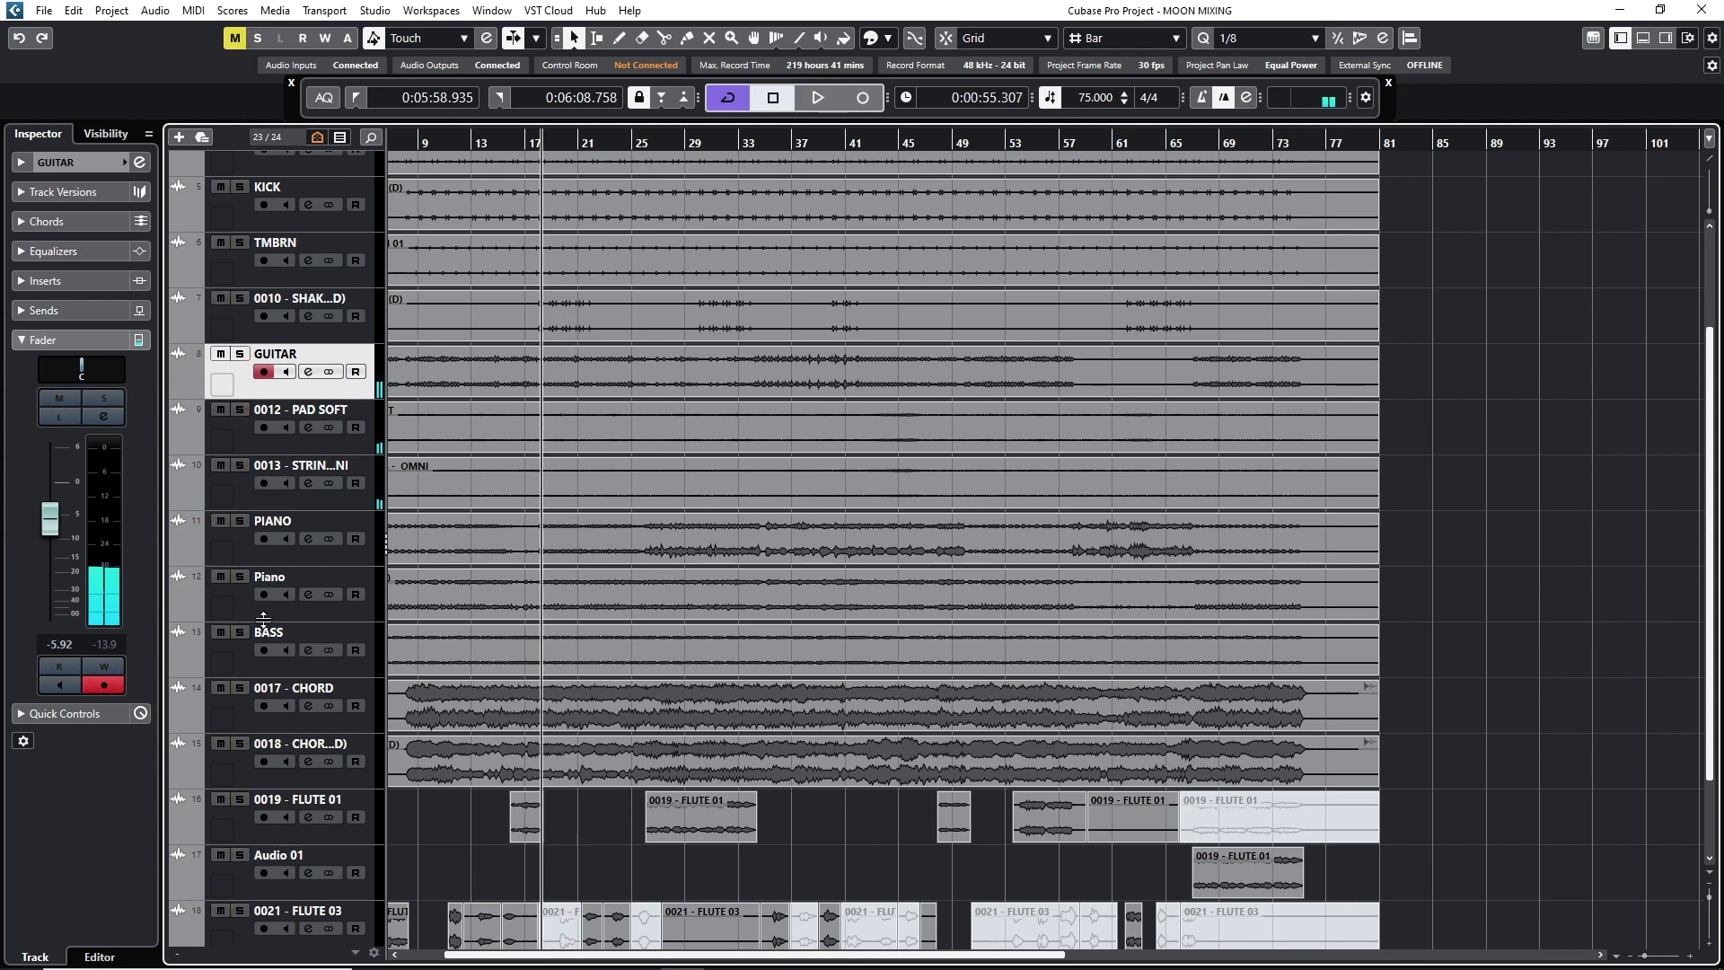
# Solo the 0017 - CHORD track and audition it twice from about bar 18.
pyautogui.click(239, 688)
pyautogui.press('space')
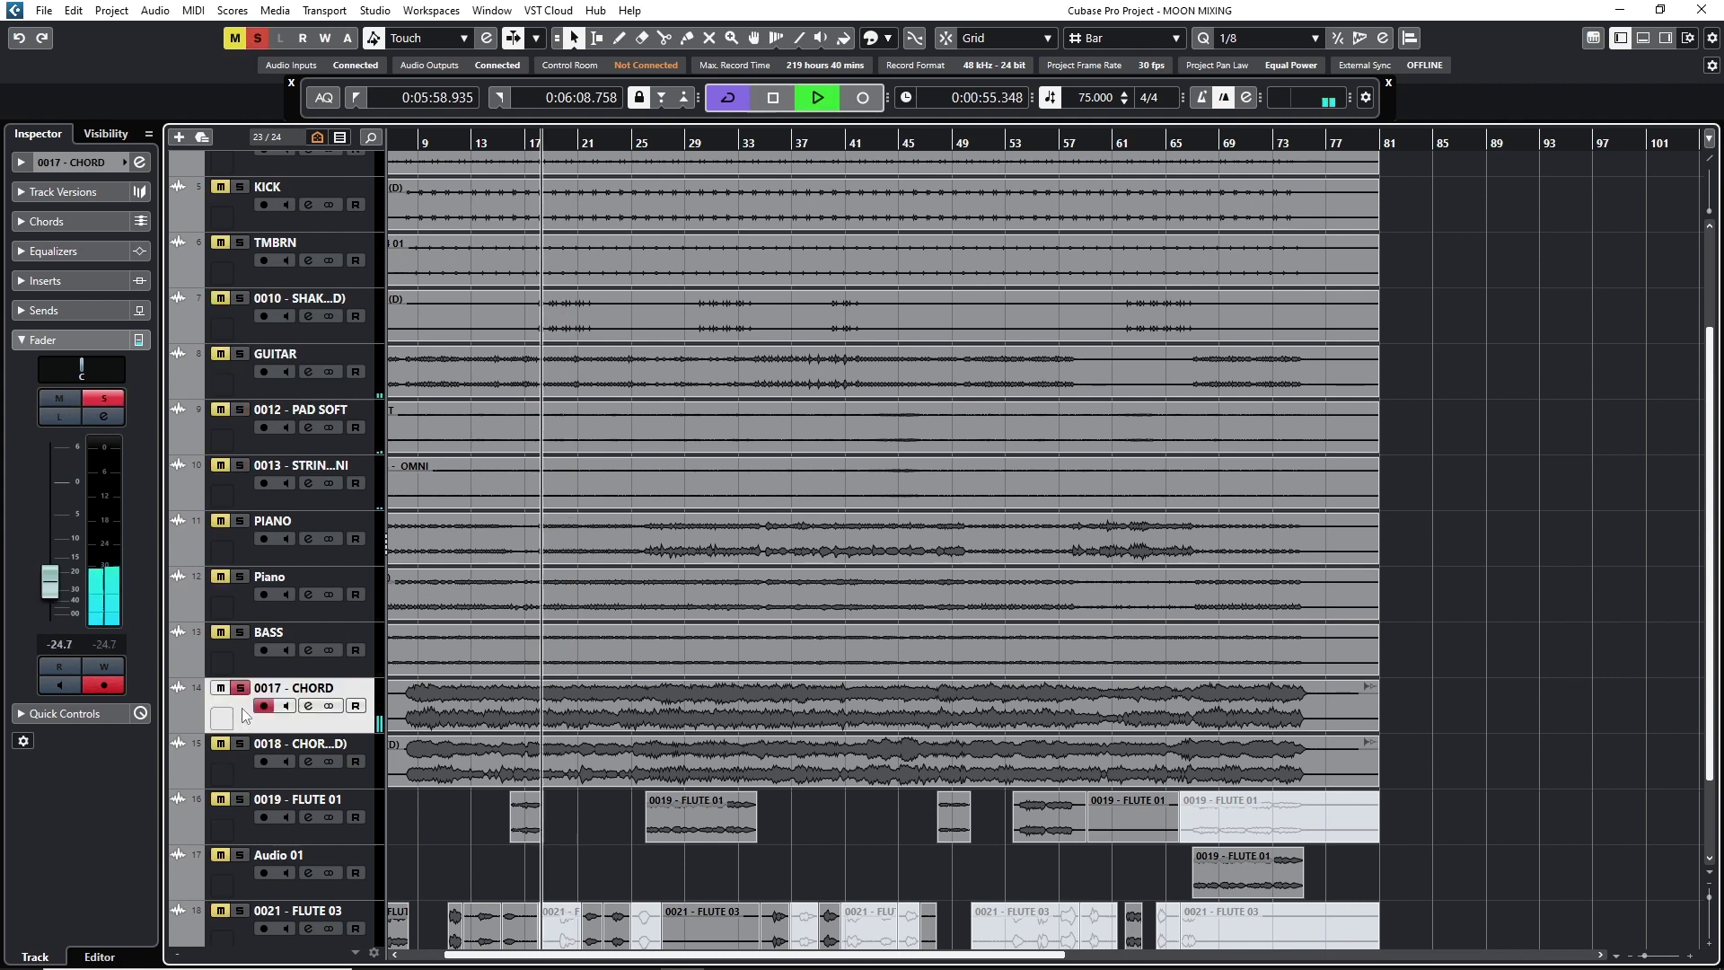
pyautogui.press('space')
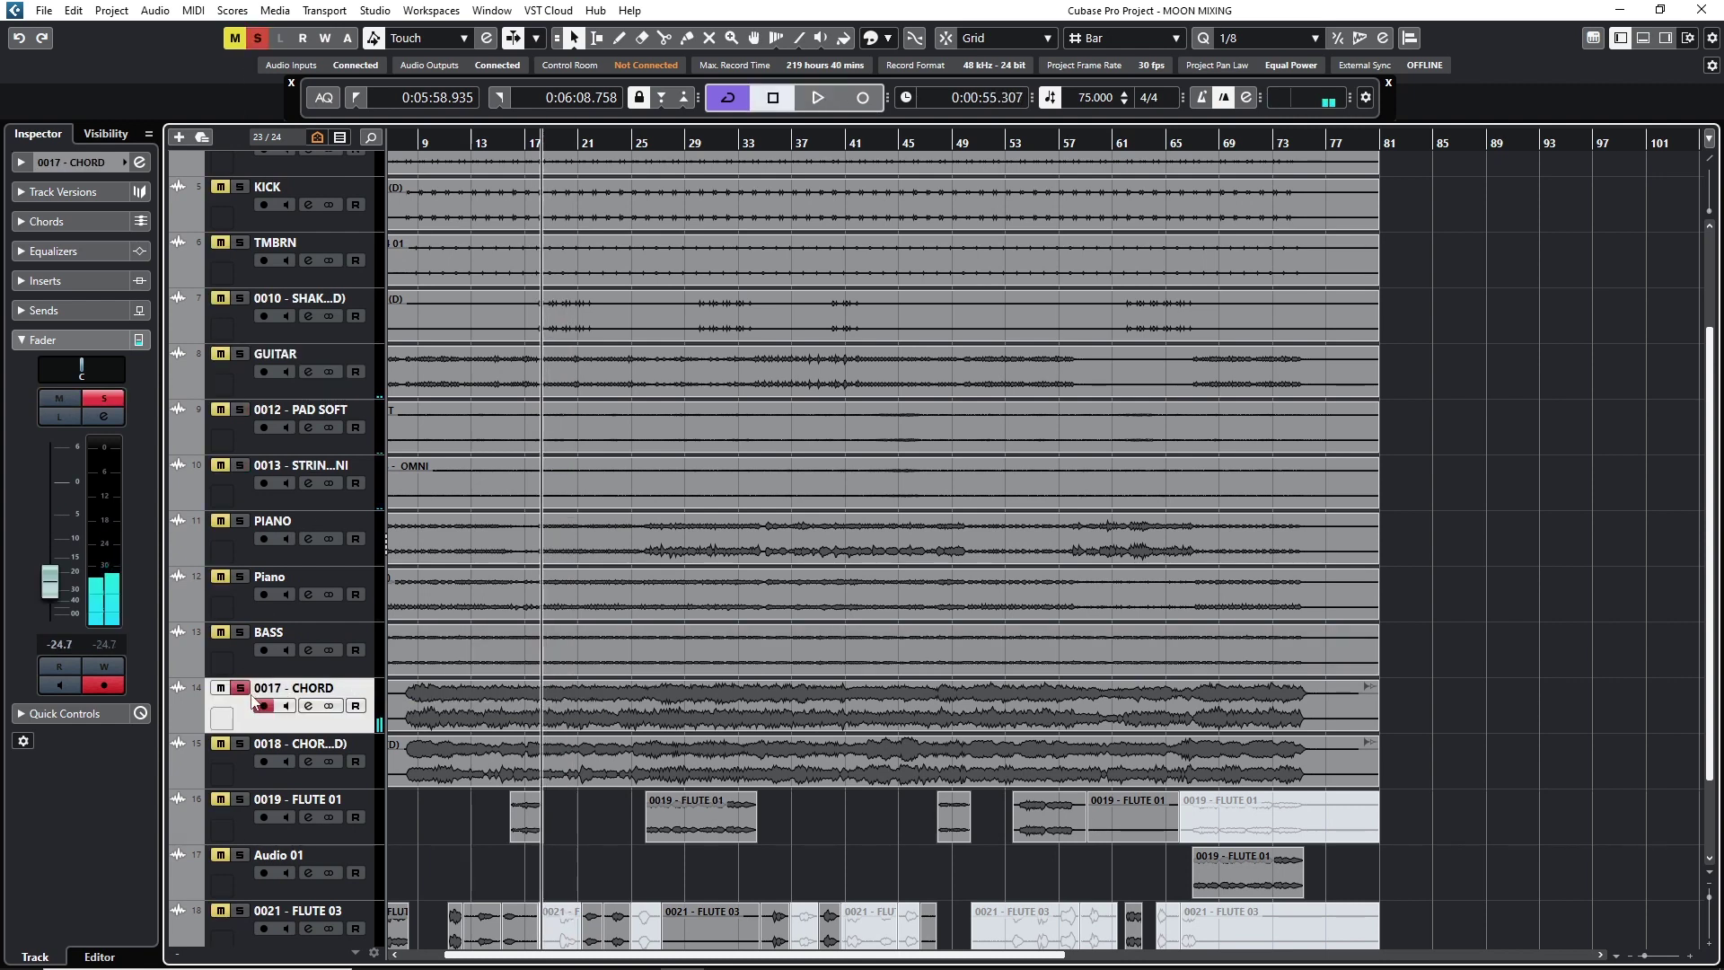
pyautogui.press('space')
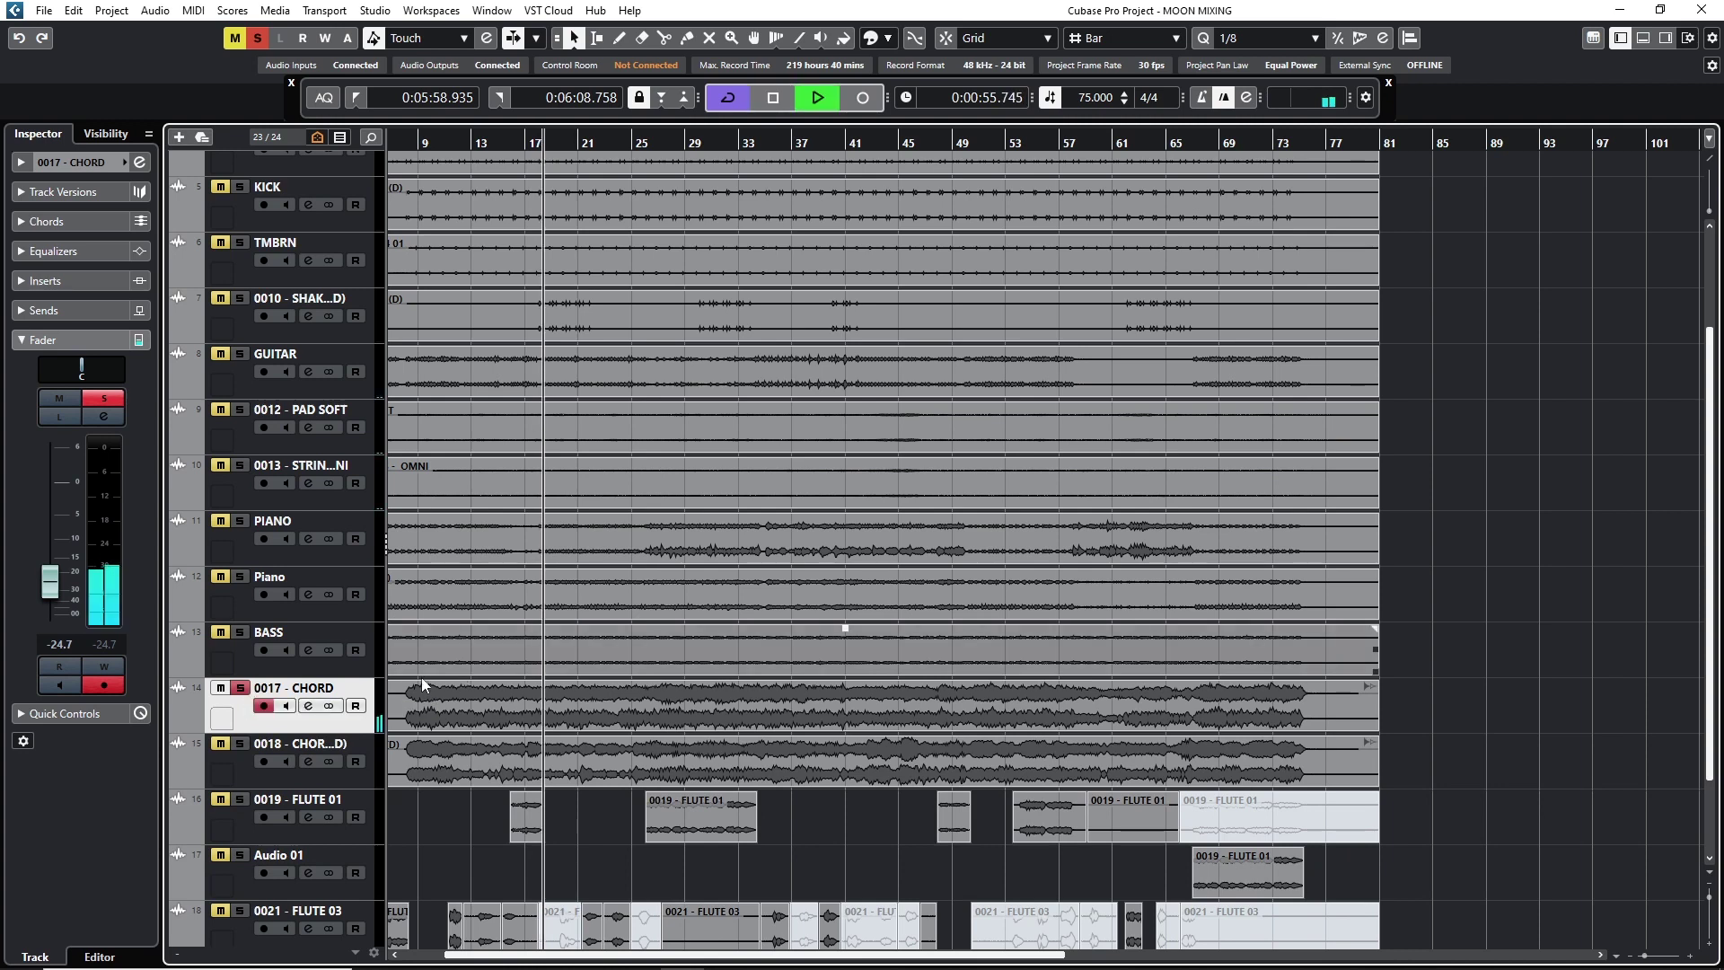
pyautogui.press('space')
# Switch the solo from 0017 - CHORD to 0018 - CHORD (D), audition it from about bar 18, and unsolo it.
pyautogui.click(238, 688)
pyautogui.click(239, 741)
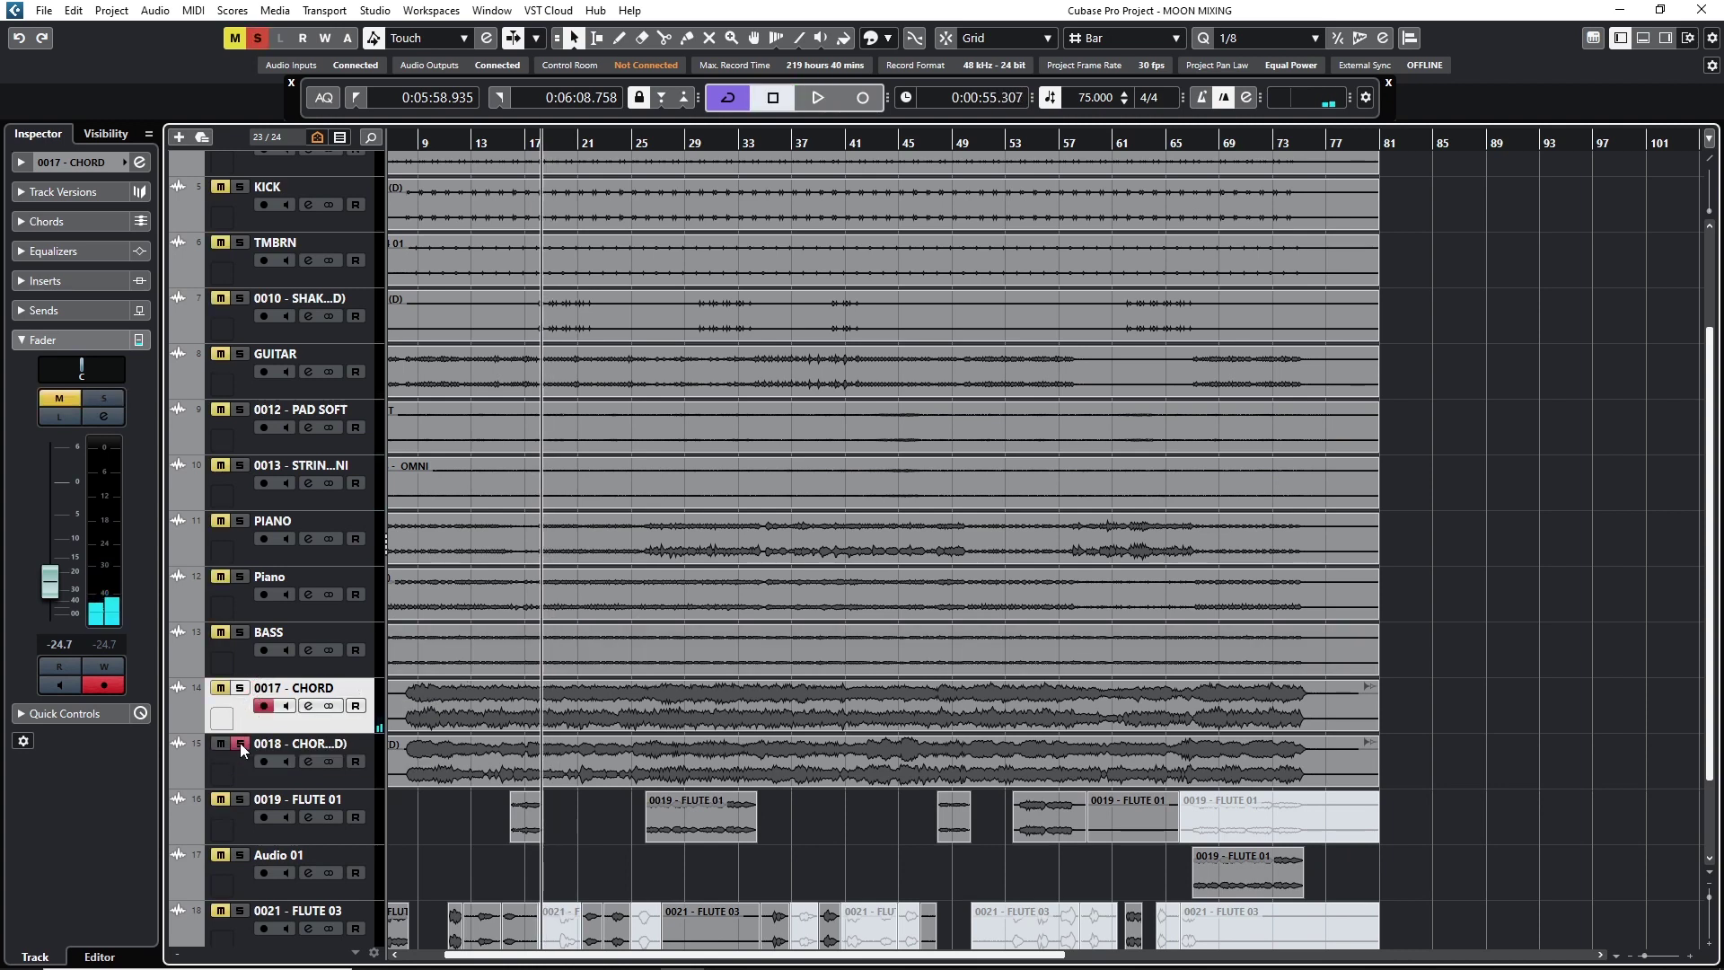
pyautogui.press('space')
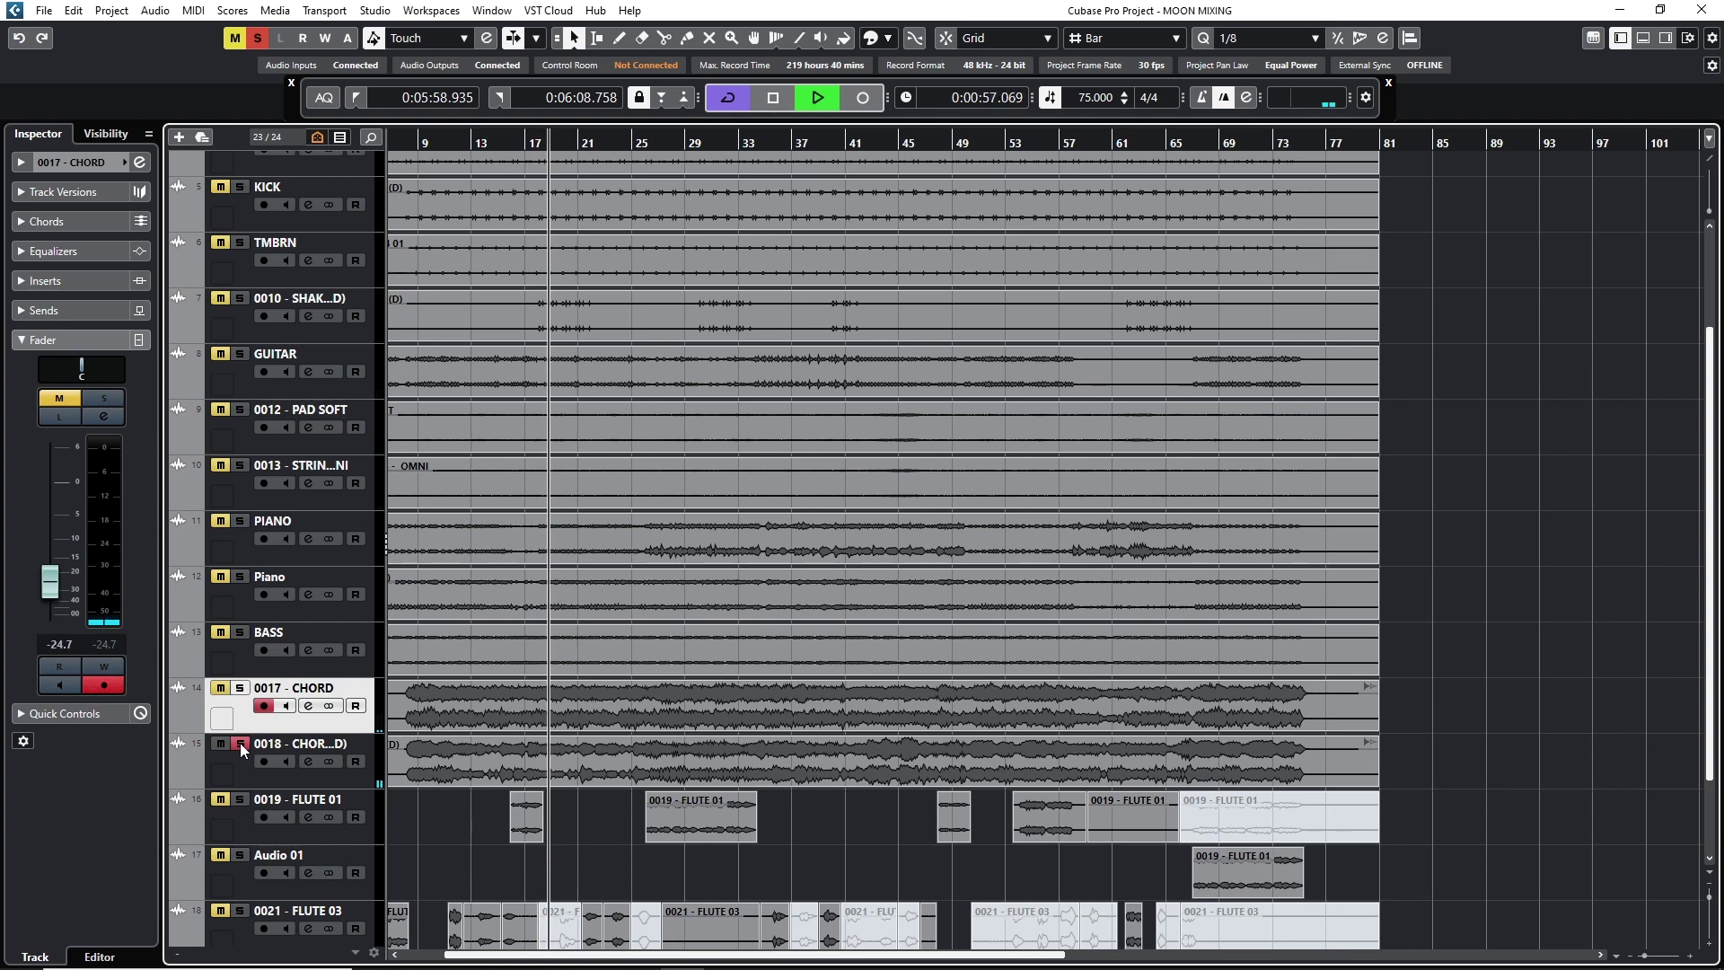
pyautogui.click(240, 741)
pyautogui.press('space')
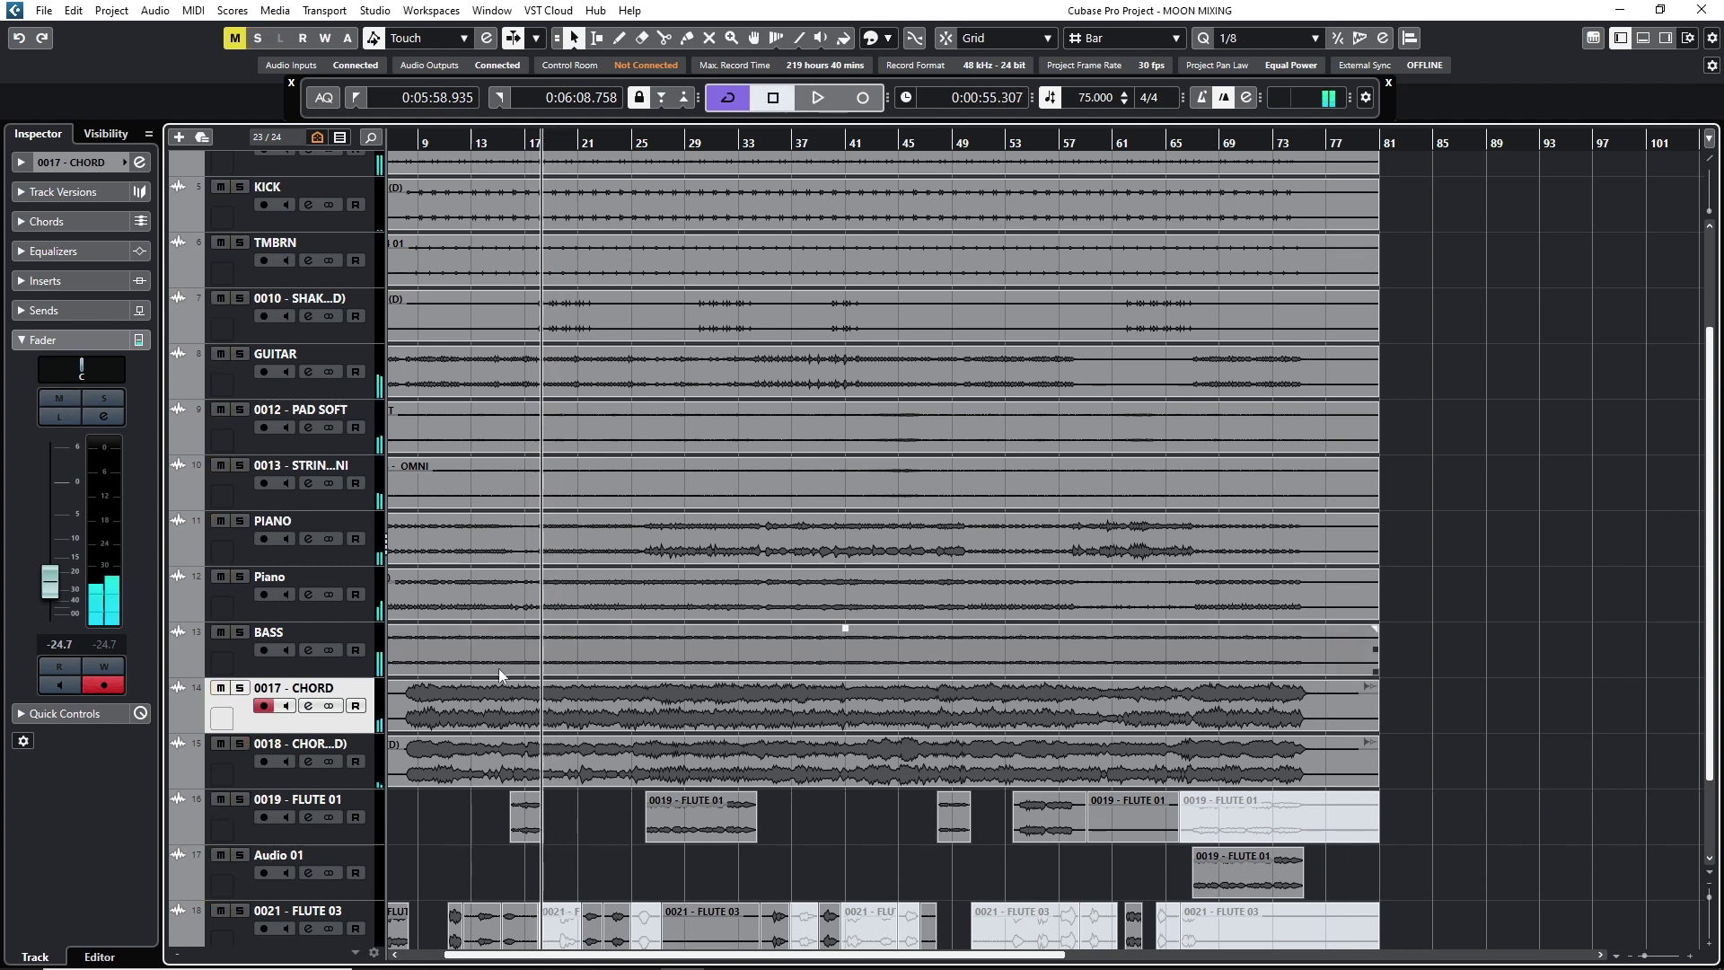
# Solo the BASS track, audition it from about bar 18, and unsolo it.
pyautogui.click(240, 633)
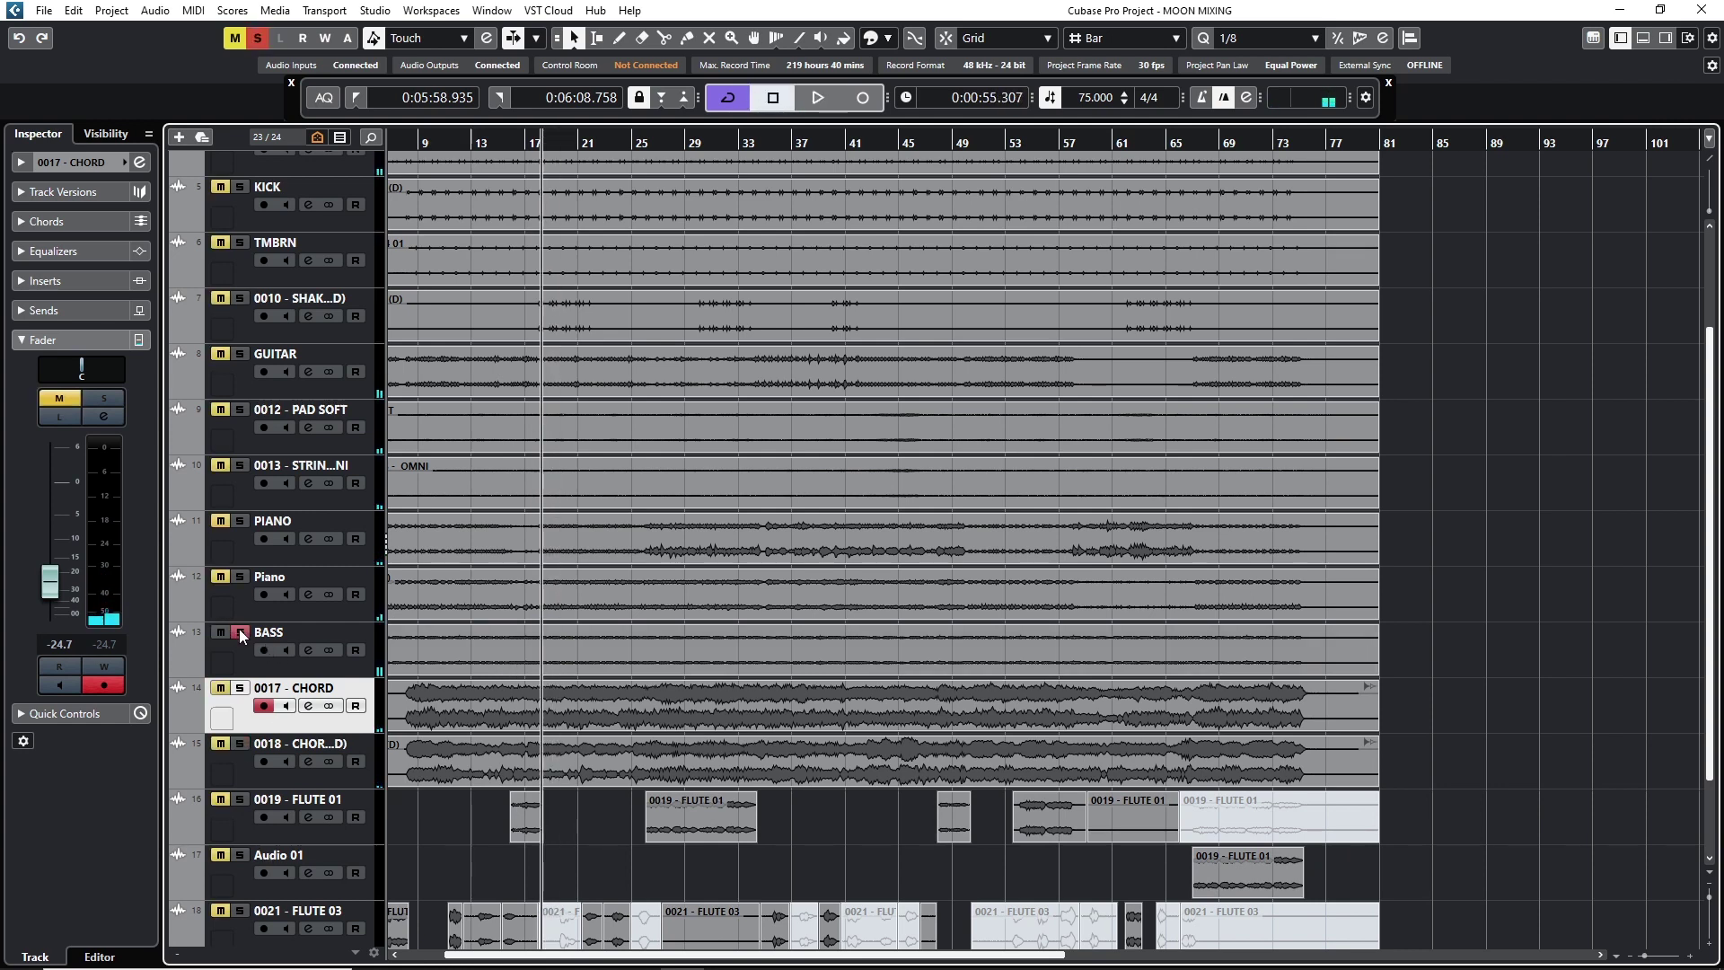
pyautogui.click(236, 656)
pyautogui.press('space')
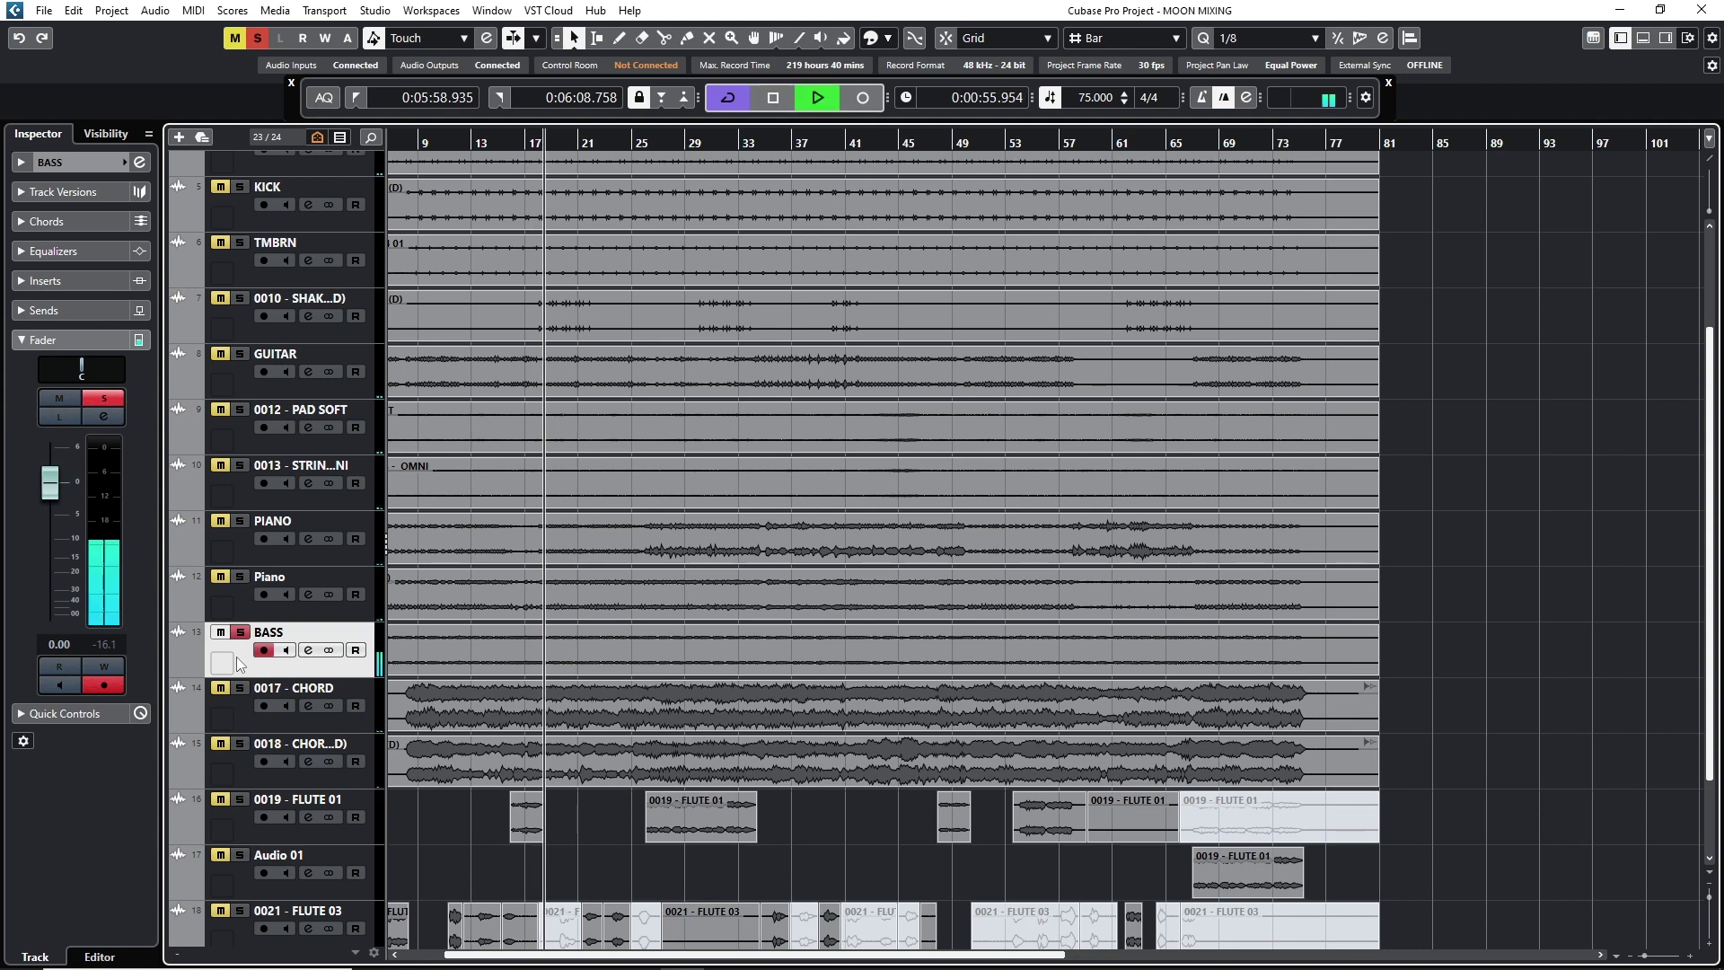
pyautogui.press('space')
pyautogui.click(239, 632)
# Solo both piano tracks, audition them together from about bar 18, stop playback and unsolo them.
pyautogui.click(240, 577)
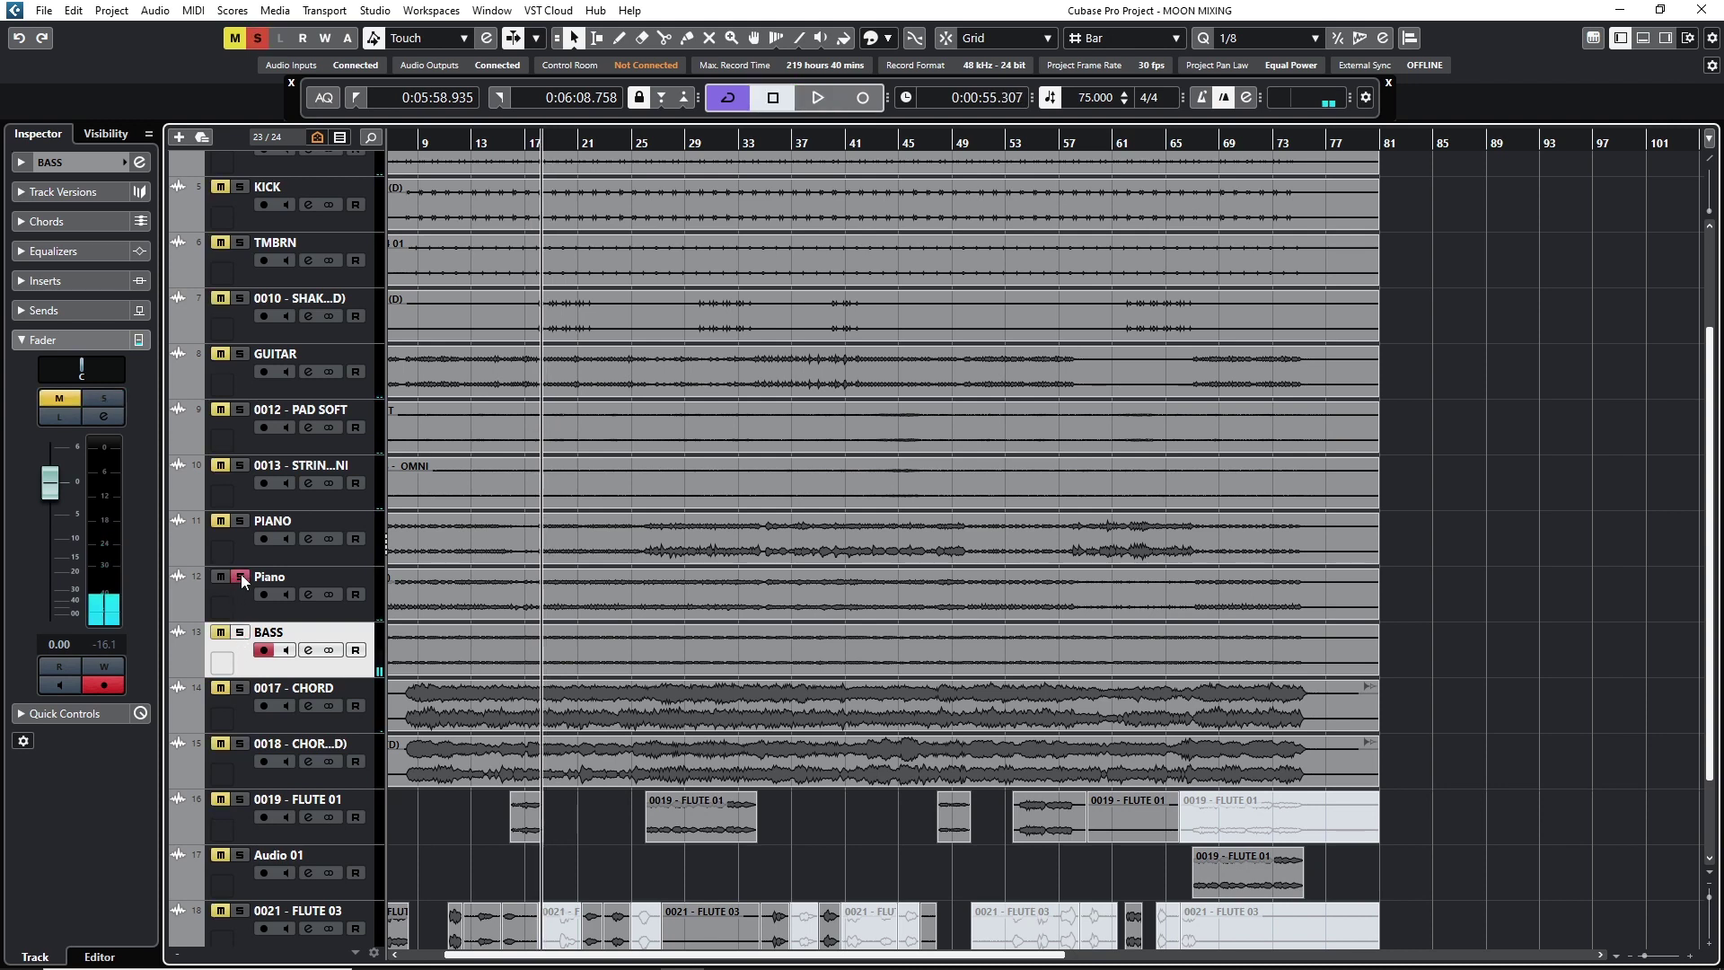
pyautogui.press('space')
pyautogui.click(240, 521)
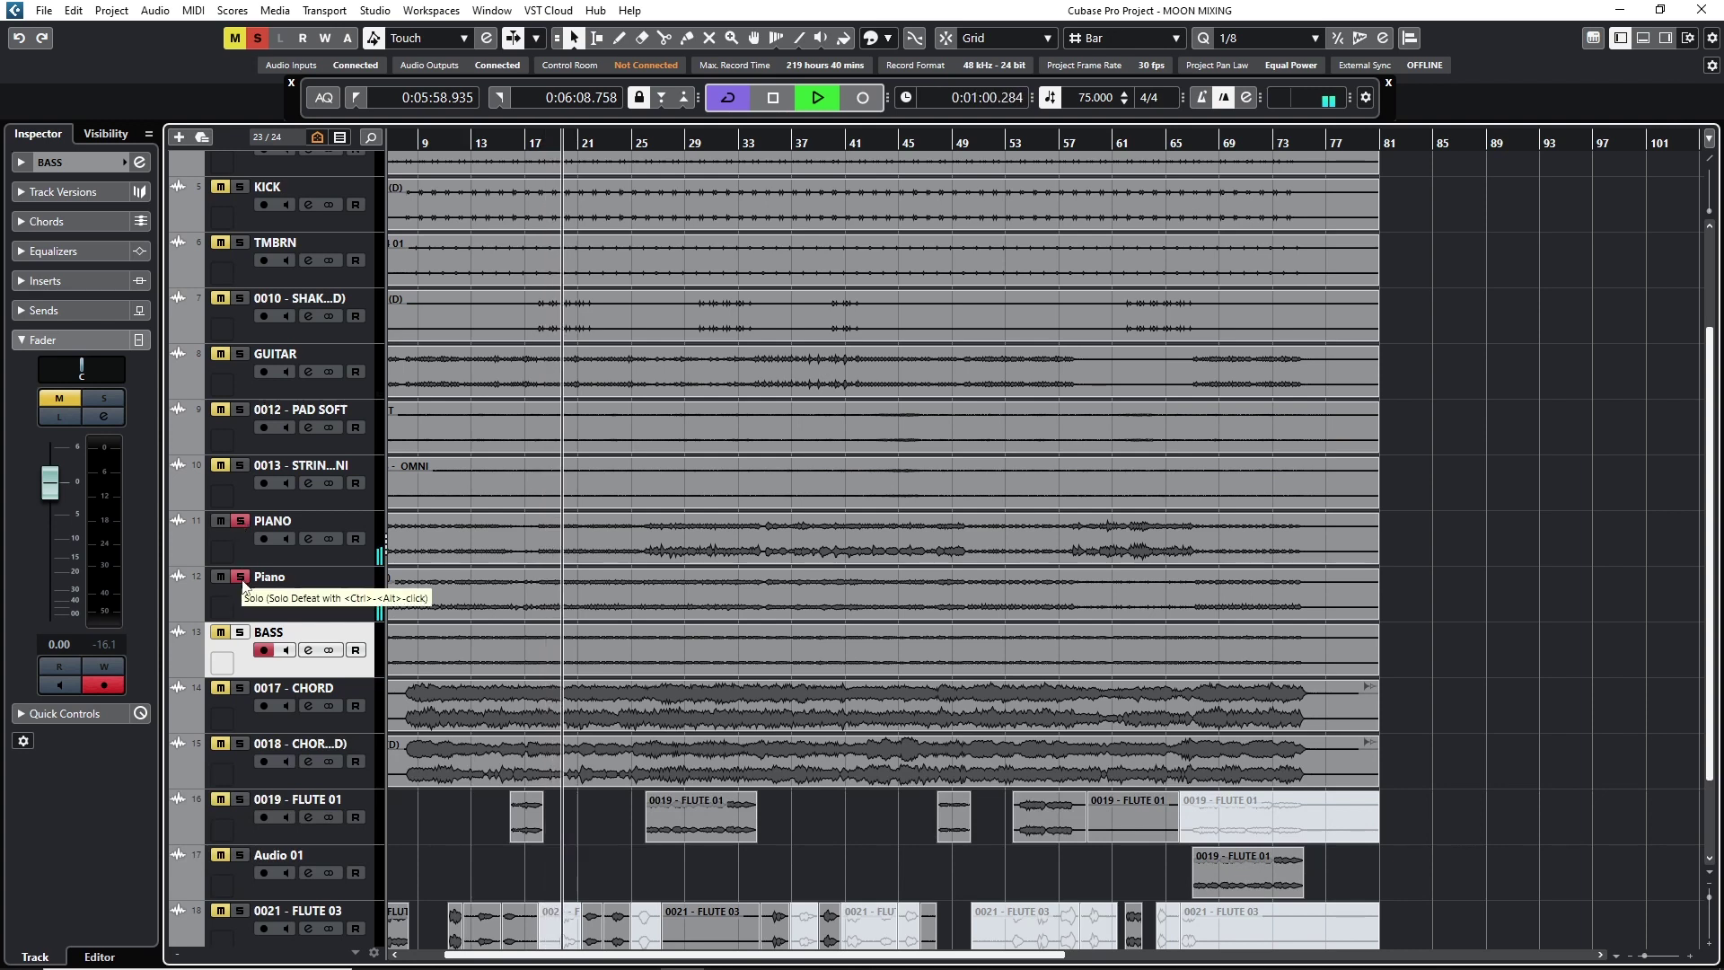
pyautogui.click(240, 577)
pyautogui.press('space')
pyautogui.click(240, 521)
pyautogui.scroll(3, 393, 595)
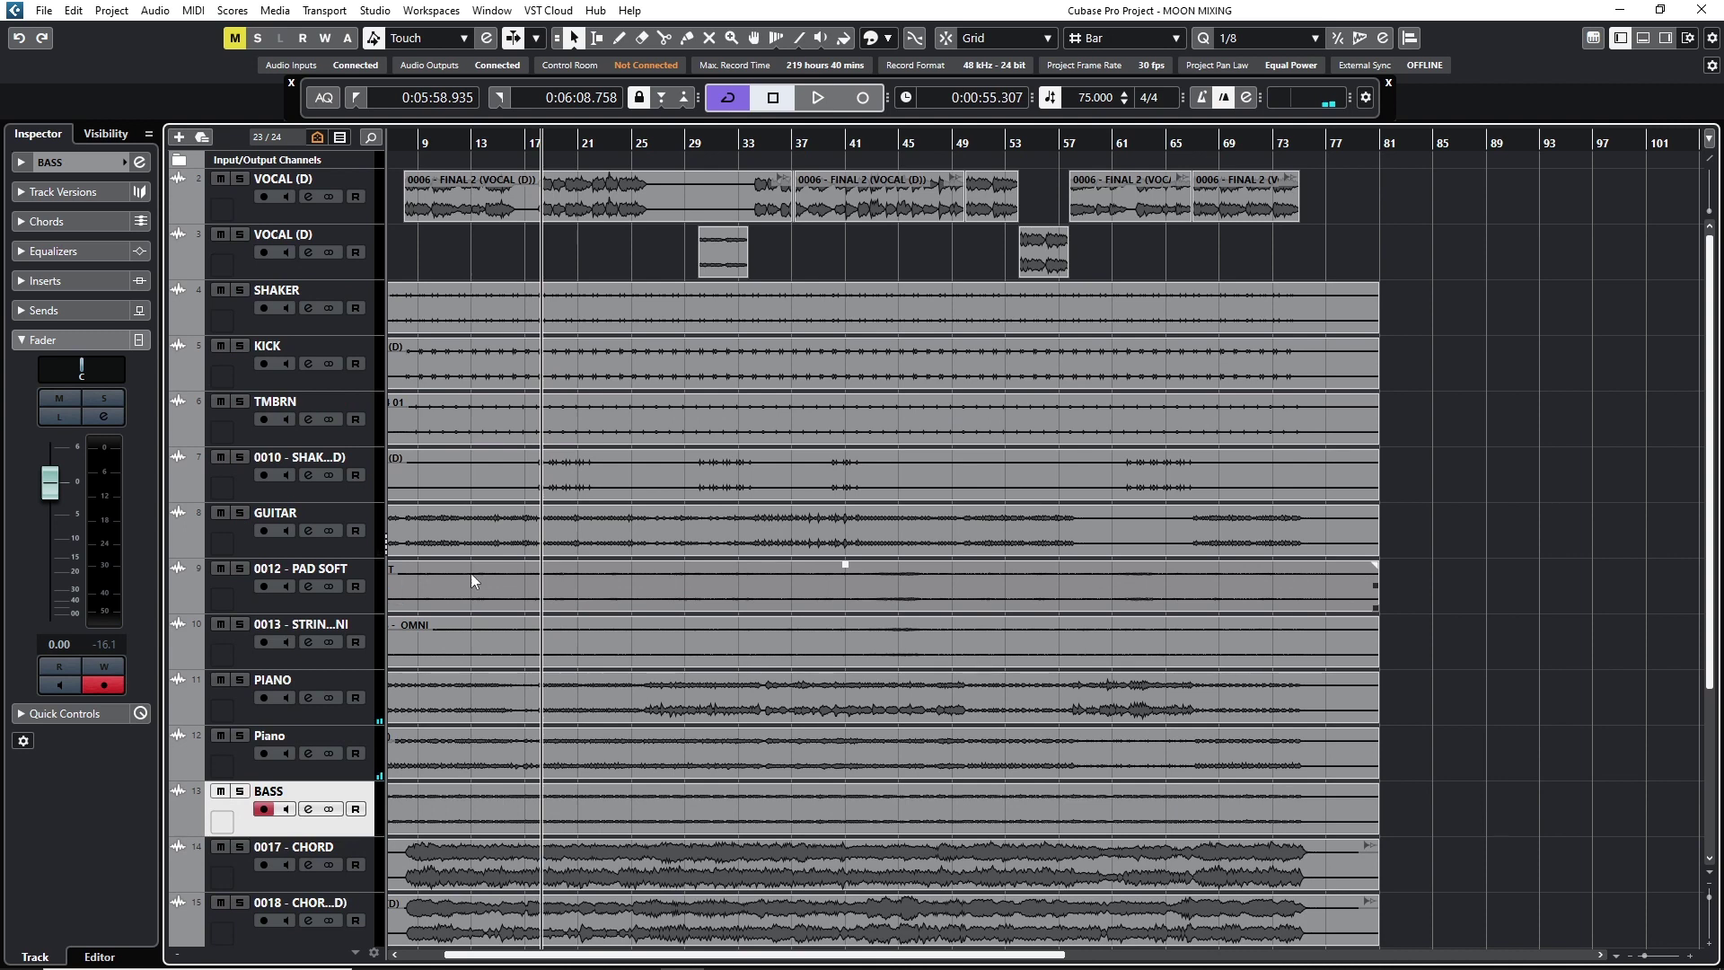
# Solo the four percussion tracks, play from about bar 18, and add the main VOCAL (D) and BASS tracks to the solo.
pyautogui.click(240, 290)
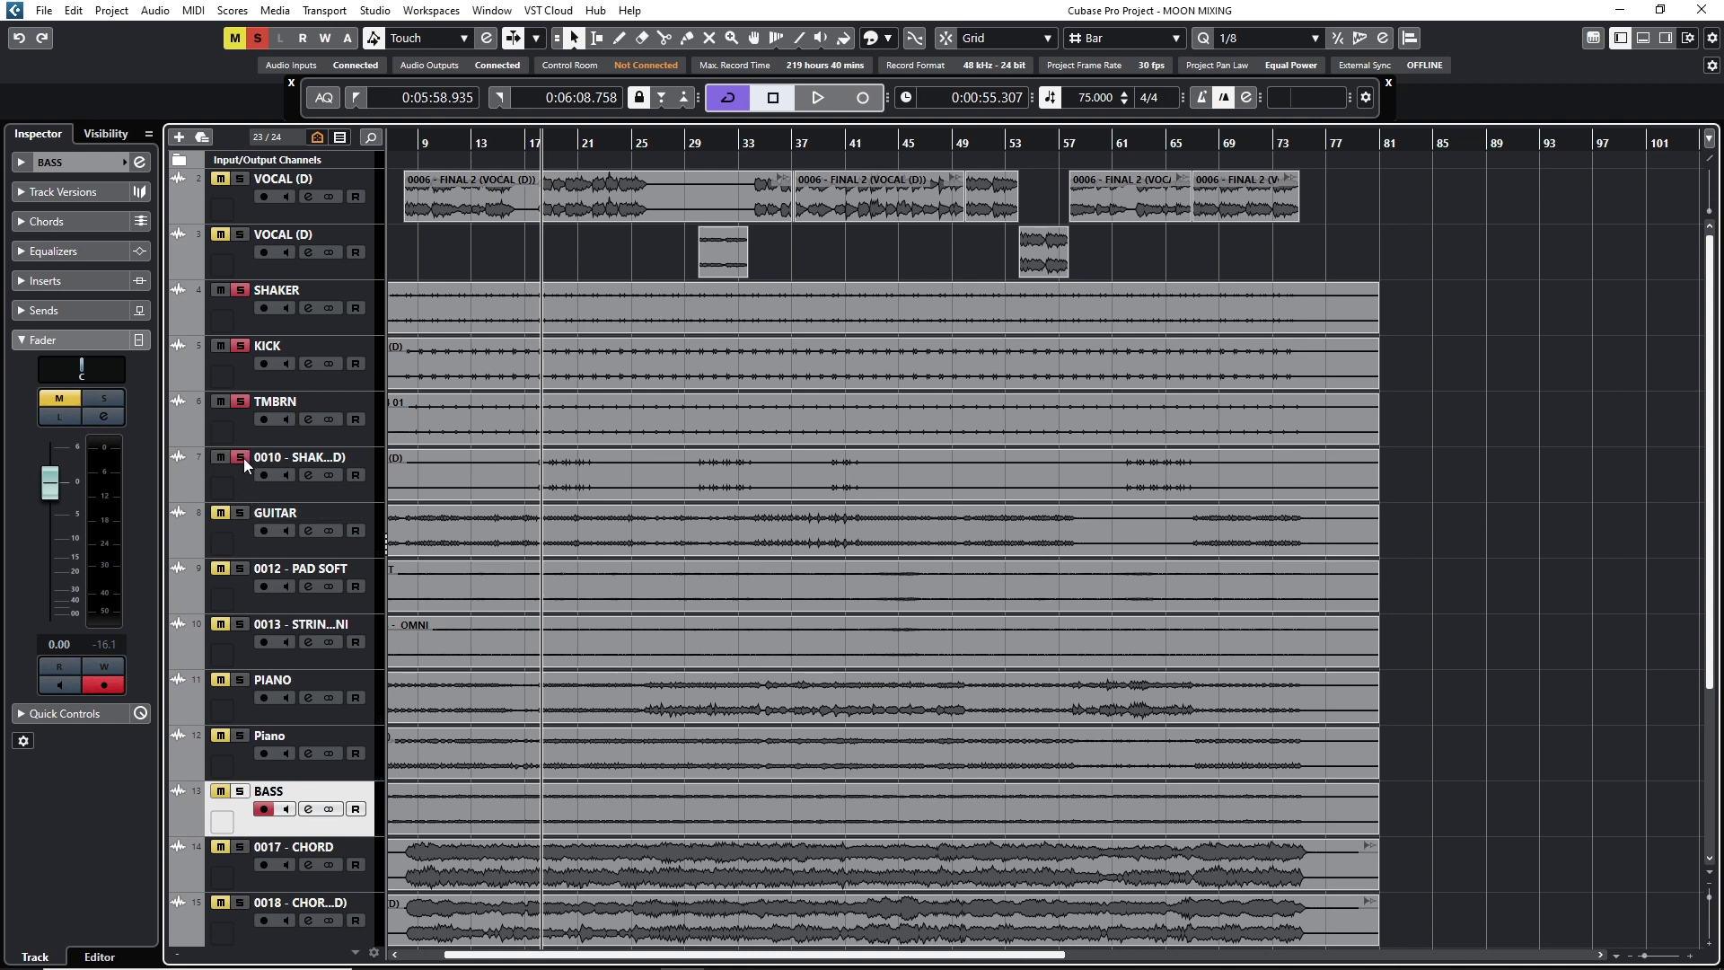
pyautogui.press('space')
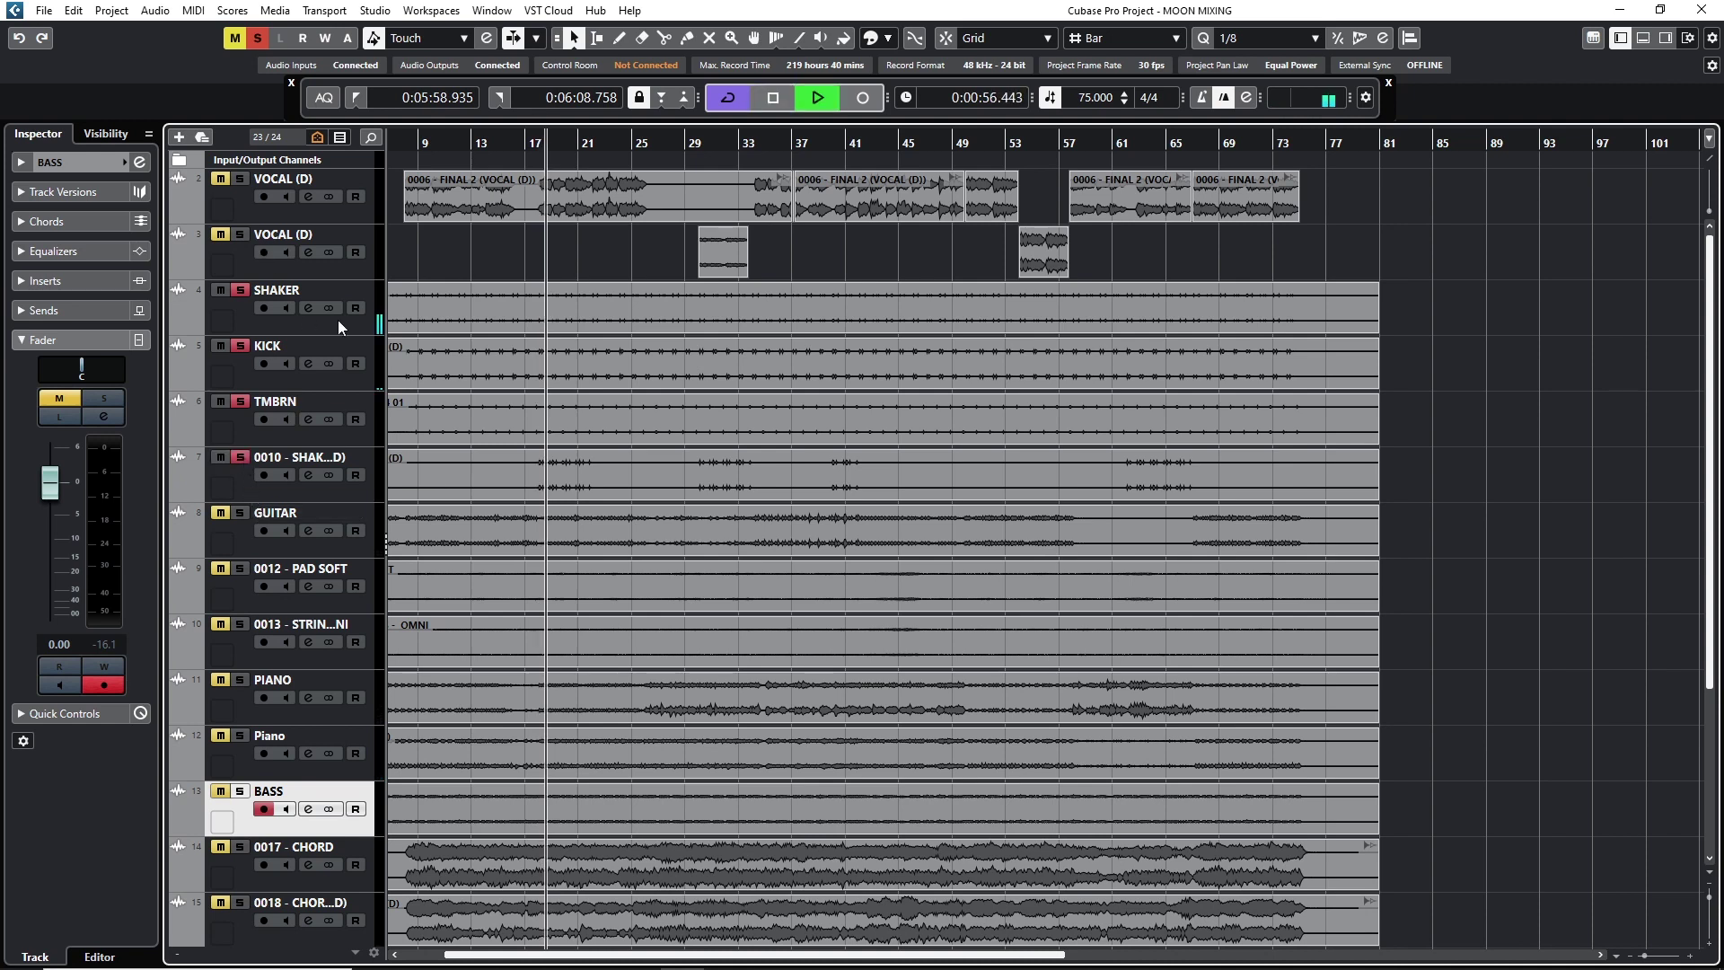
pyautogui.click(241, 179)
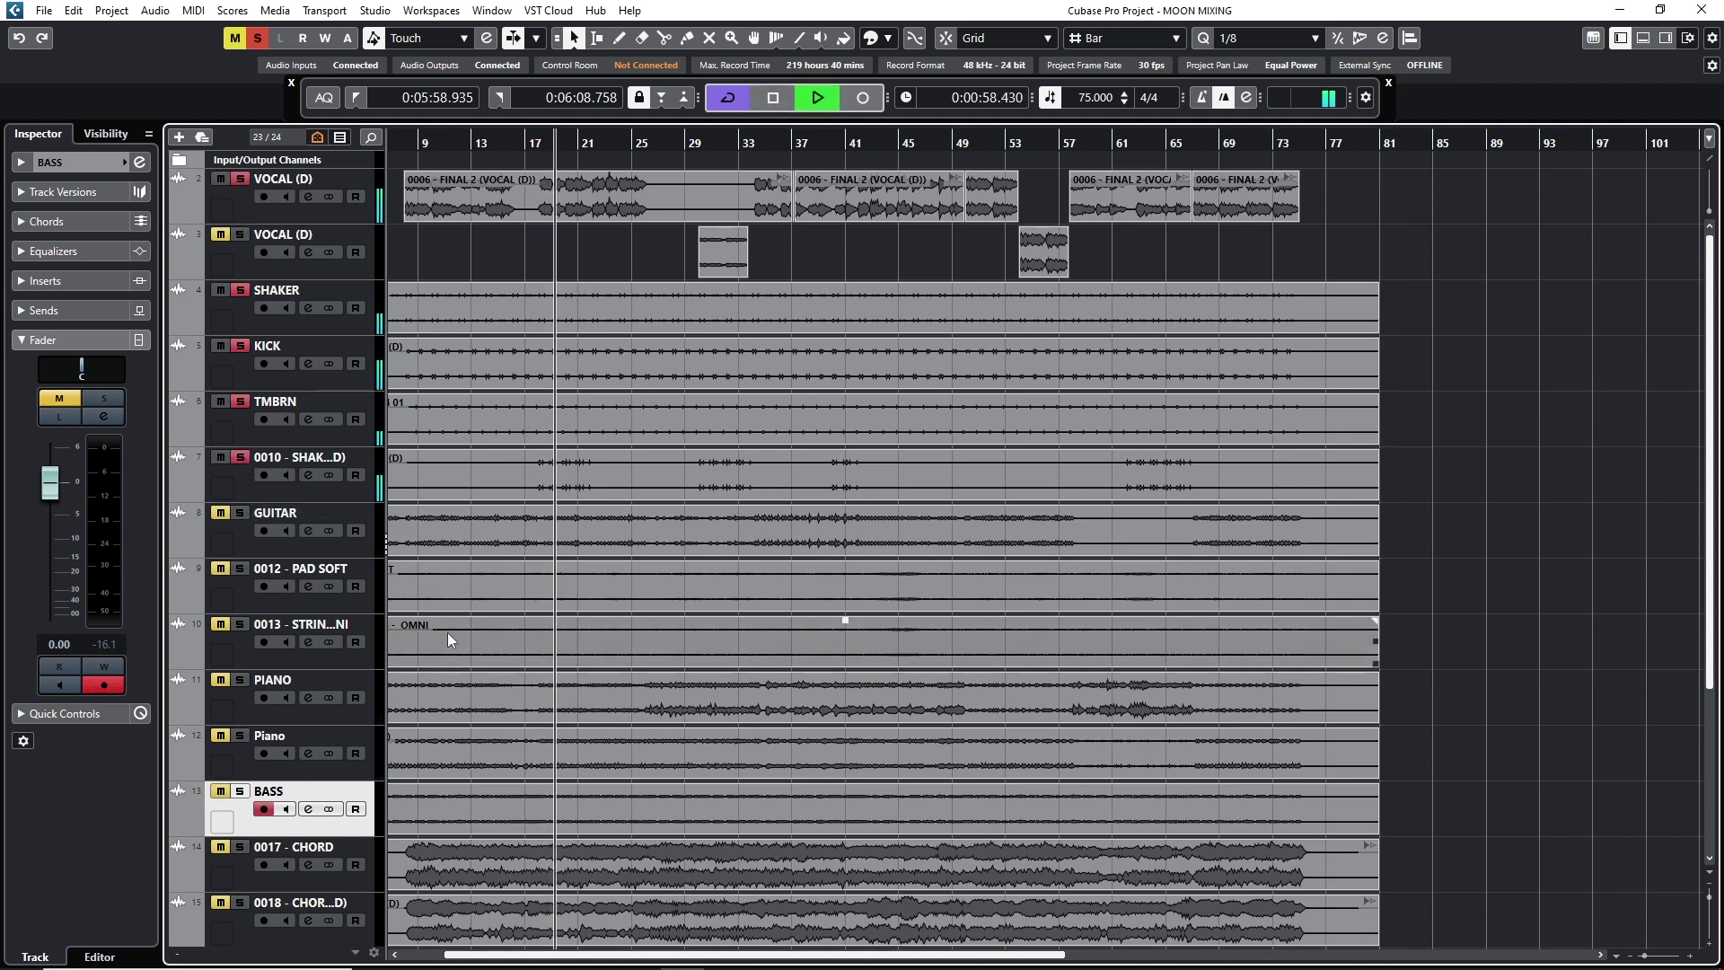
pyautogui.scroll(-3, 447, 632)
pyautogui.click(240, 632)
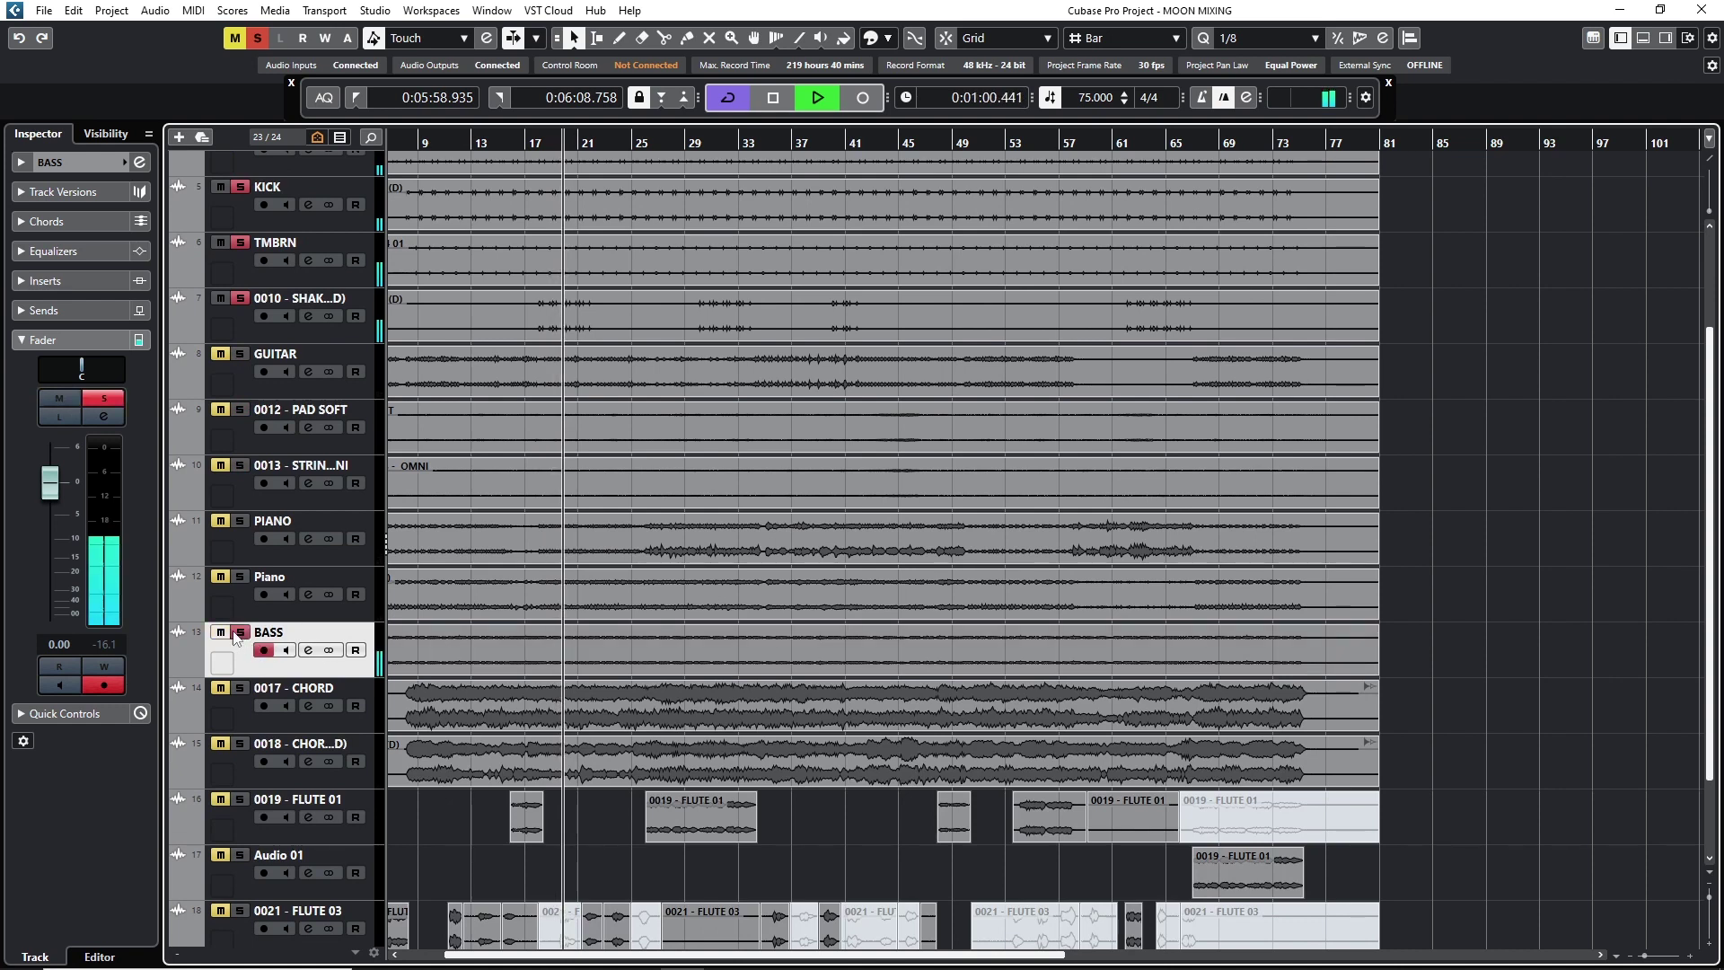
# Add the GUITAR track to the solo and set its fader to -0.78 dB during playback.
pyautogui.click(239, 357)
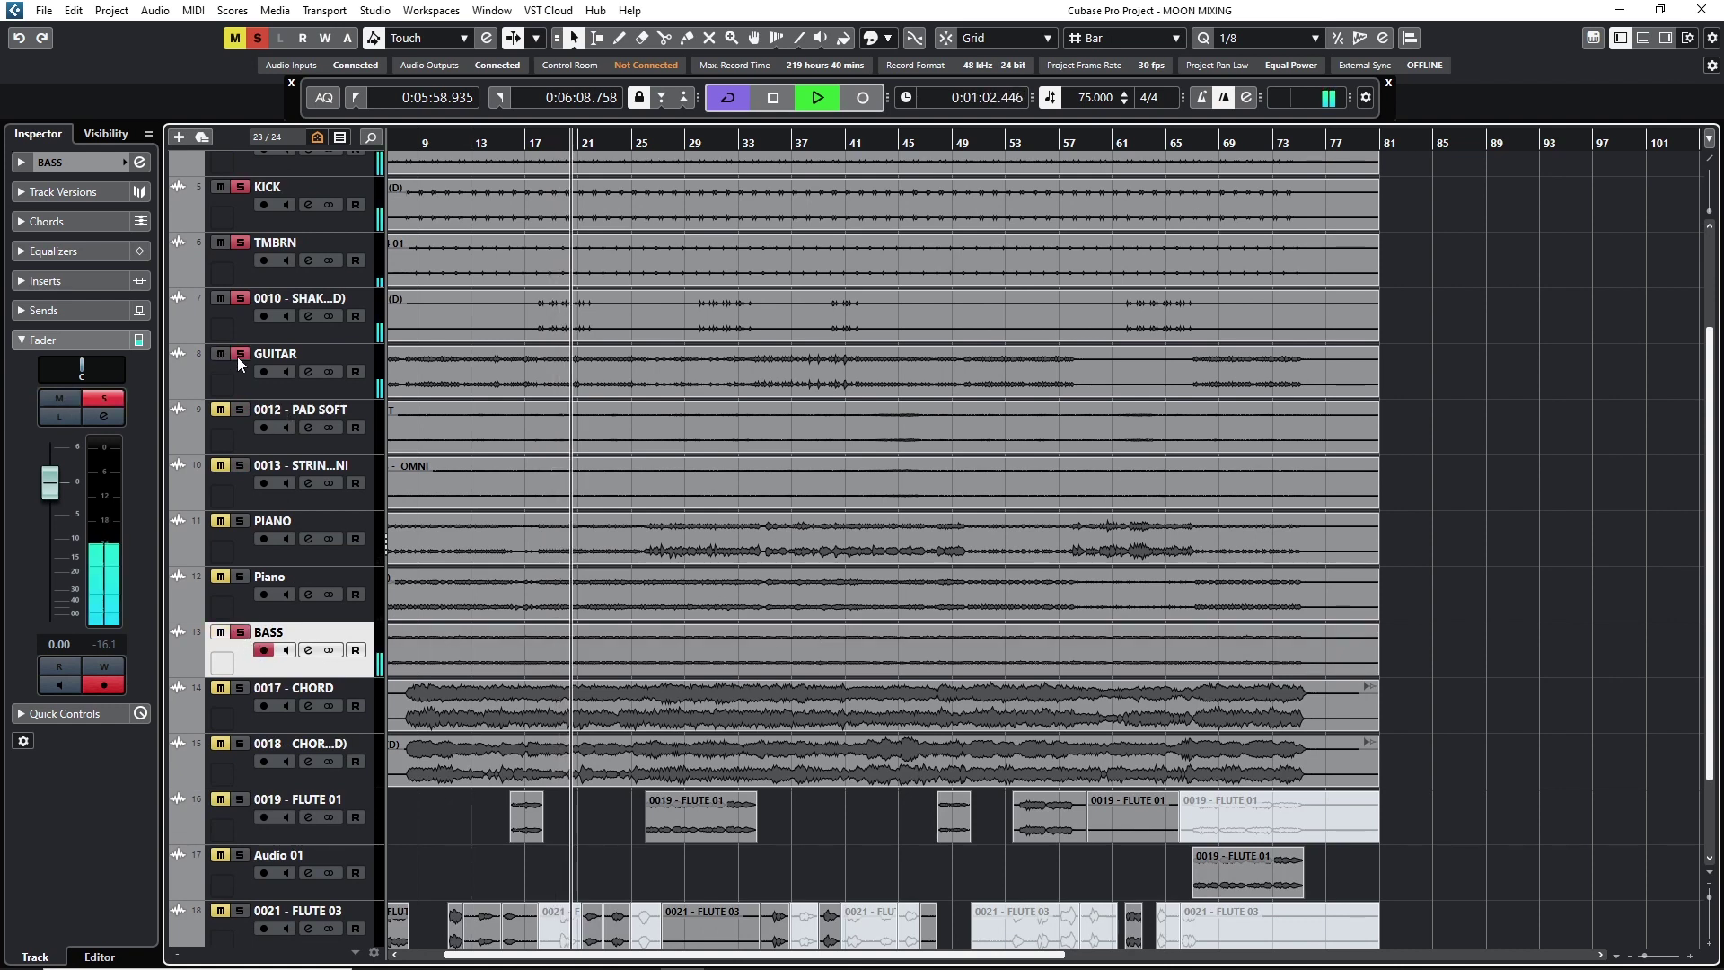
pyautogui.click(237, 362)
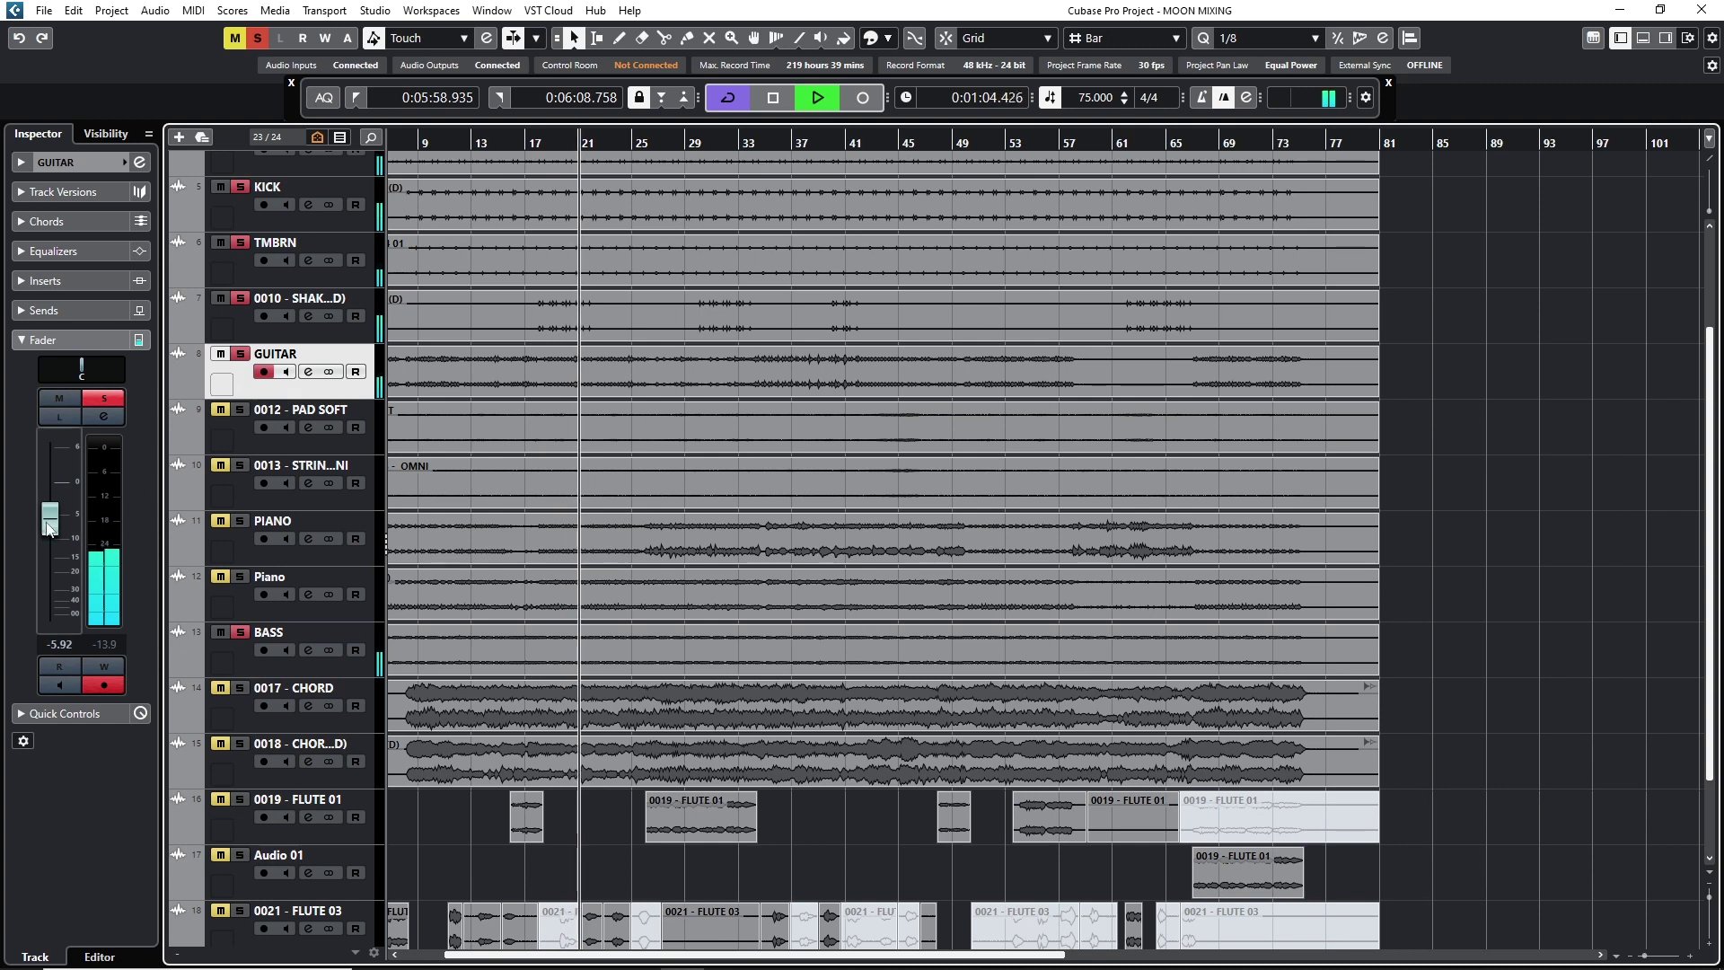
pyautogui.click(59, 493)
pyautogui.moveTo(59, 493); pyautogui.dragTo(91, 486)
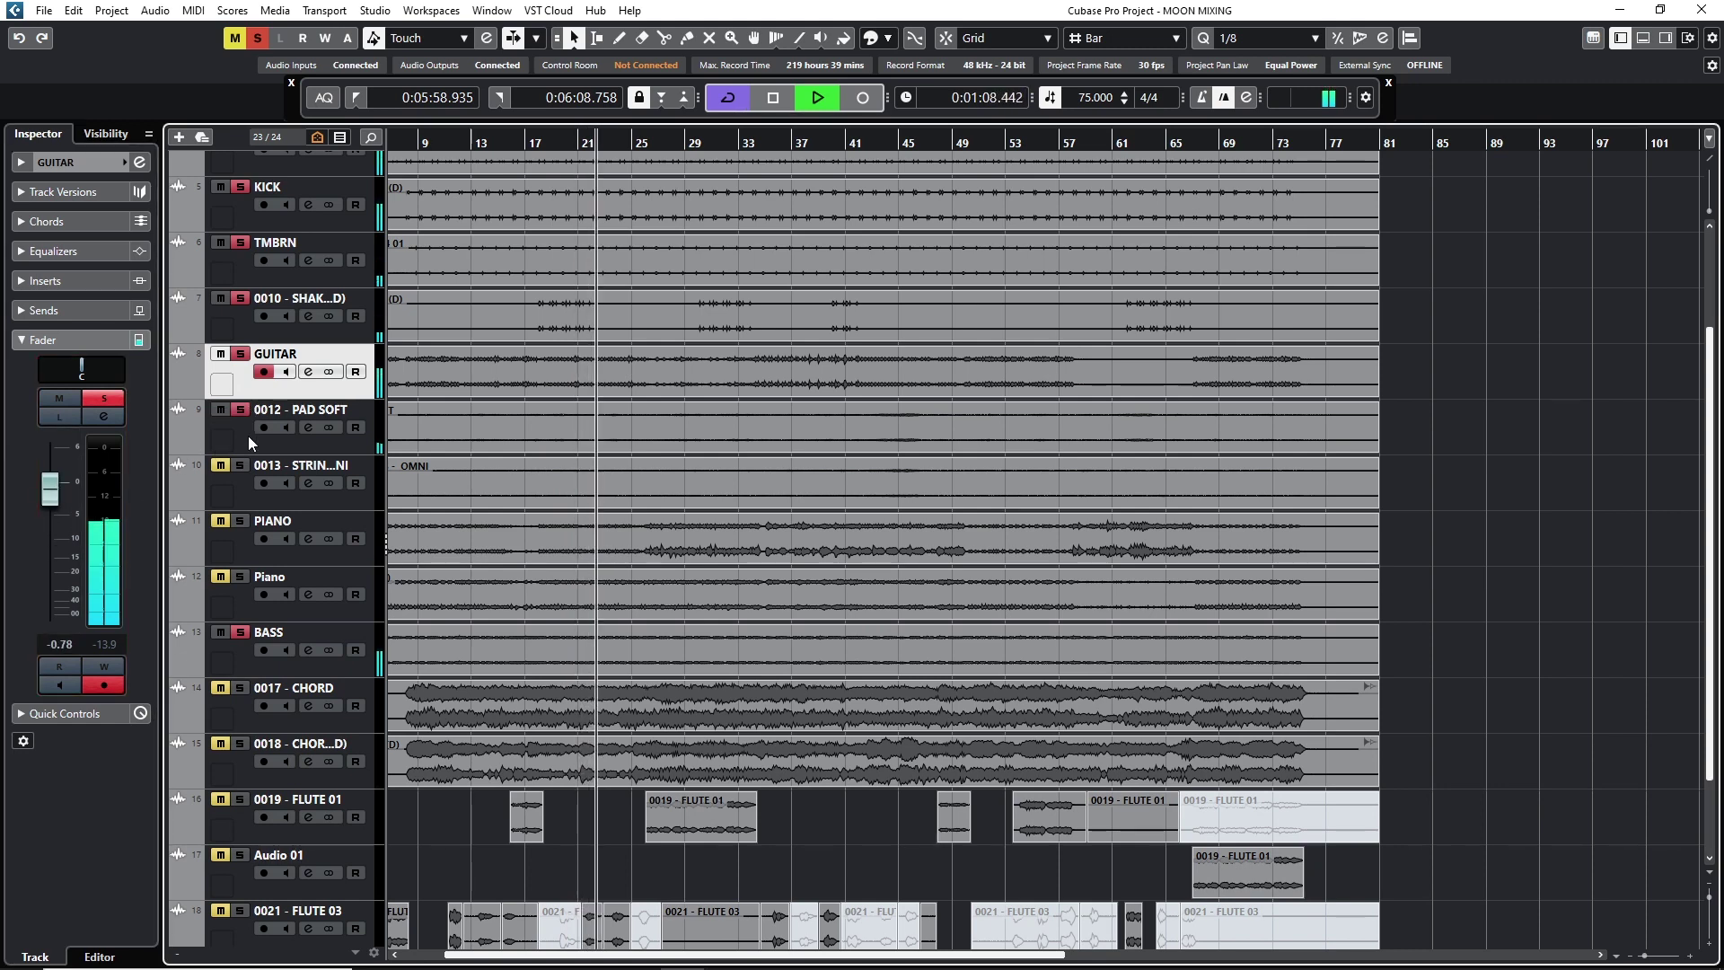
# Add the pad, strings, both piano and both CHORD tracks to the solo while the song plays.
pyautogui.click(241, 464)
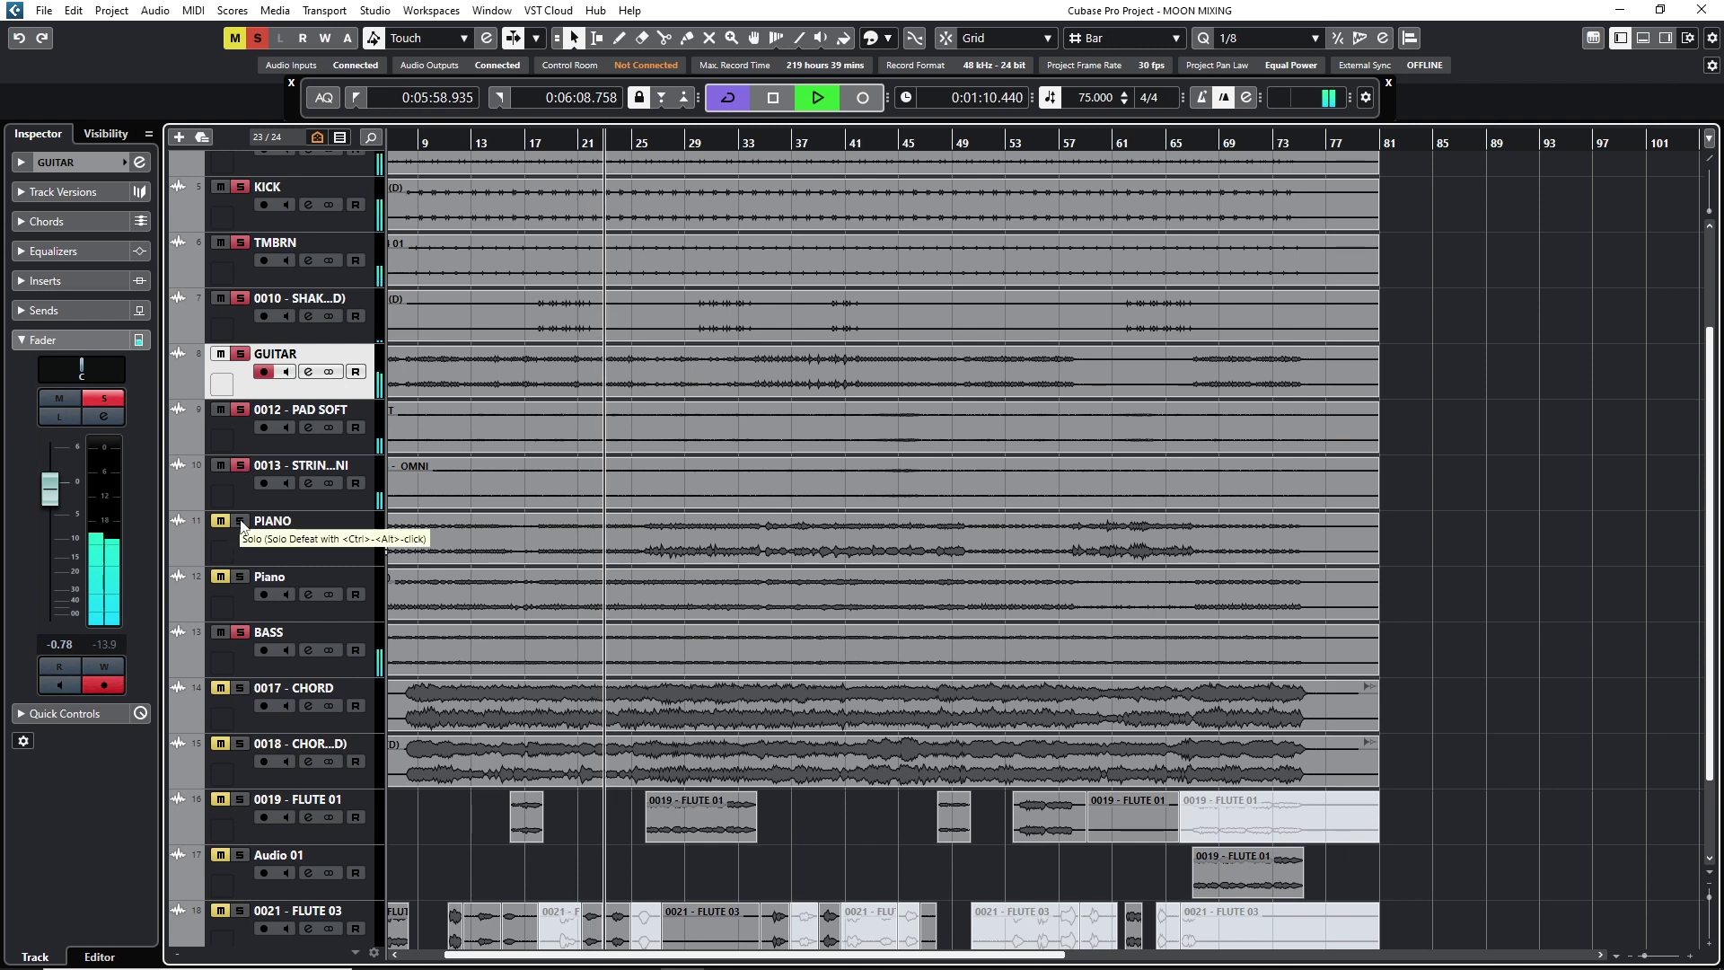
pyautogui.click(242, 523)
pyautogui.click(241, 576)
pyautogui.scroll(-2, 314, 494)
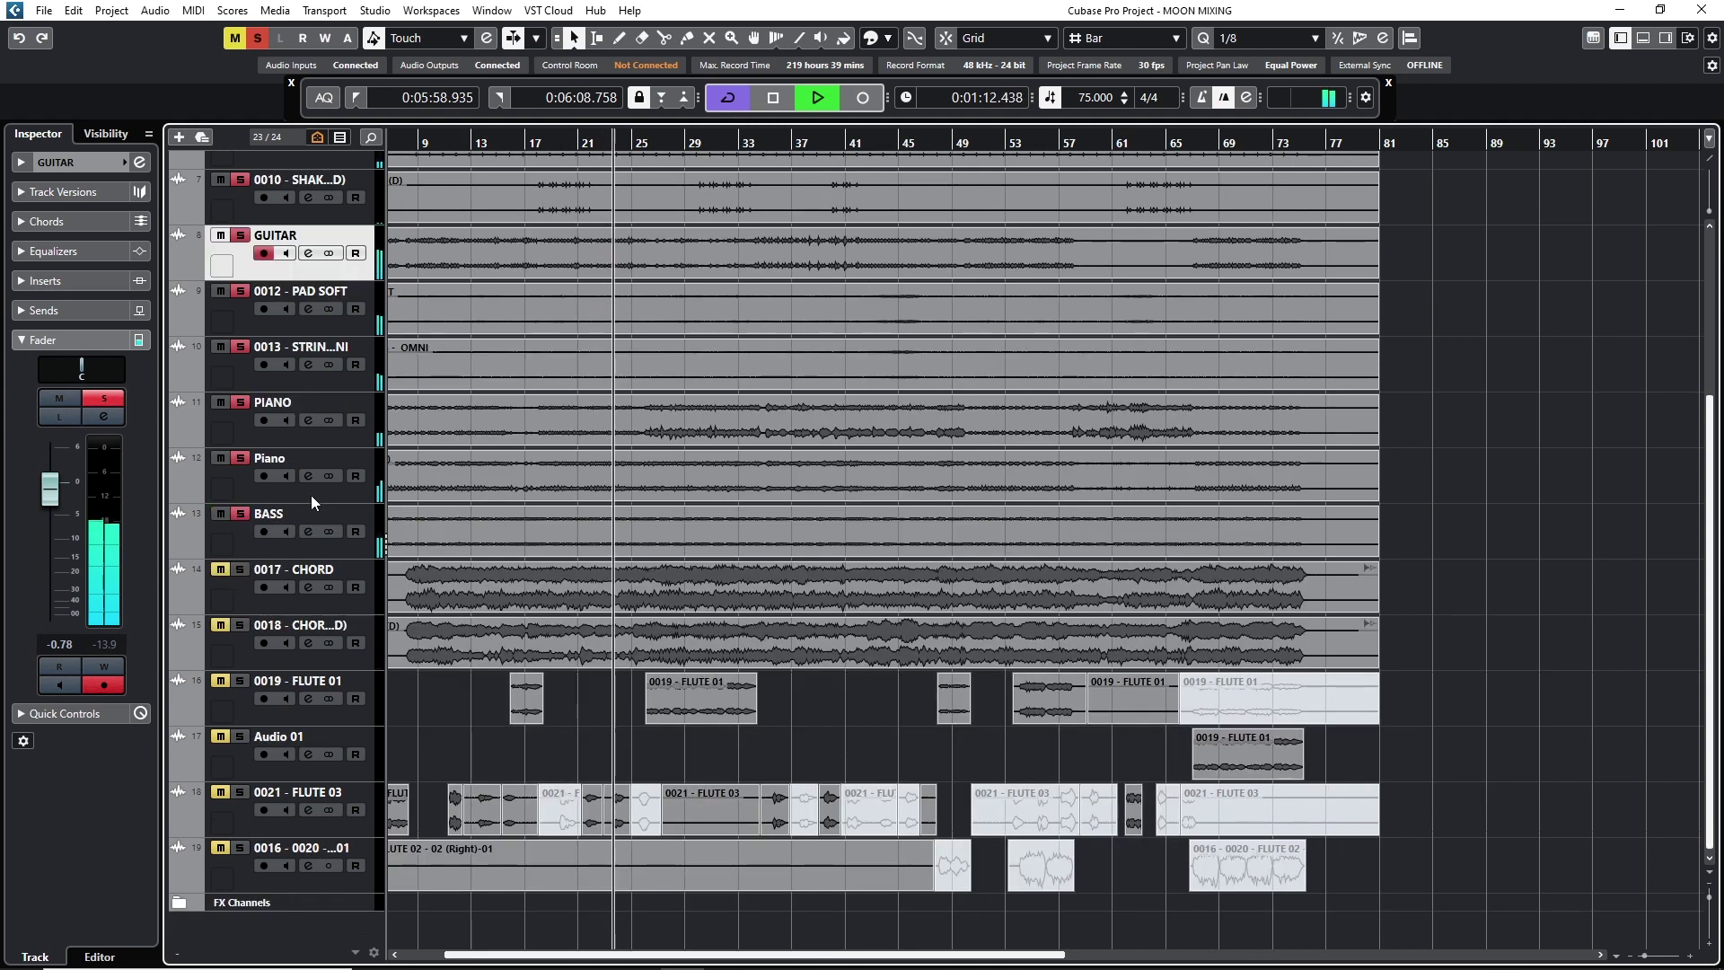
pyautogui.click(241, 571)
pyautogui.click(241, 626)
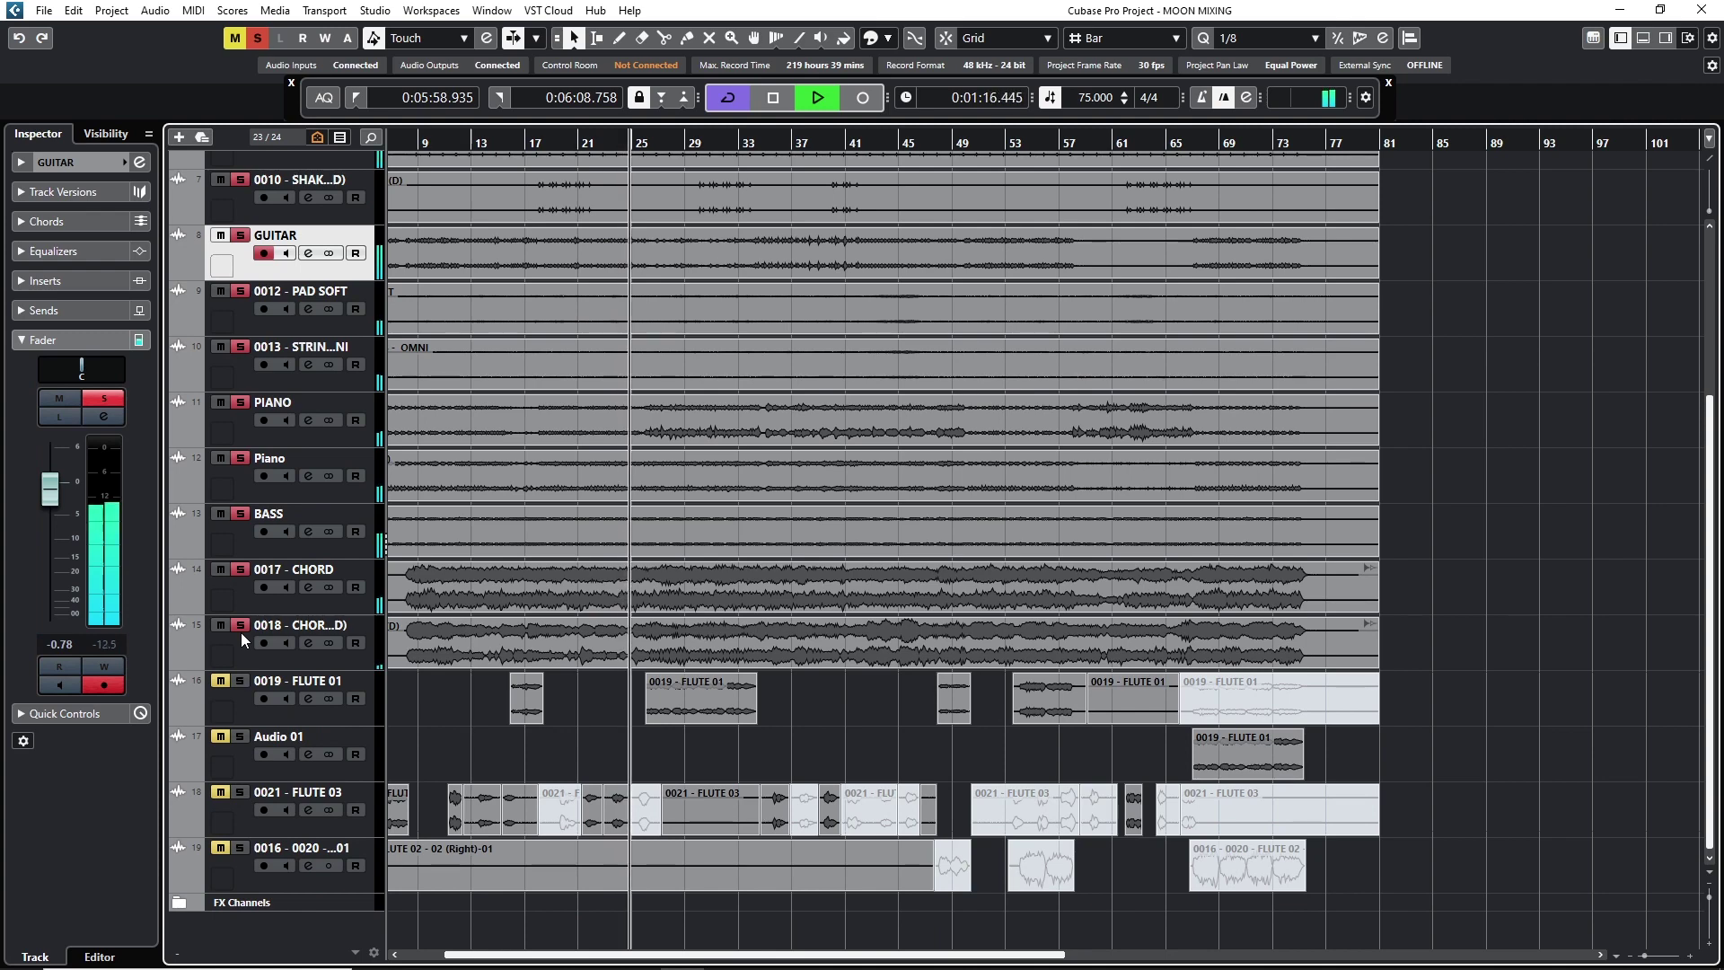
# Audition the layered mix with all tracks in view, stop playback and clear every solo.
pyautogui.scroll(-3, 416, 618)
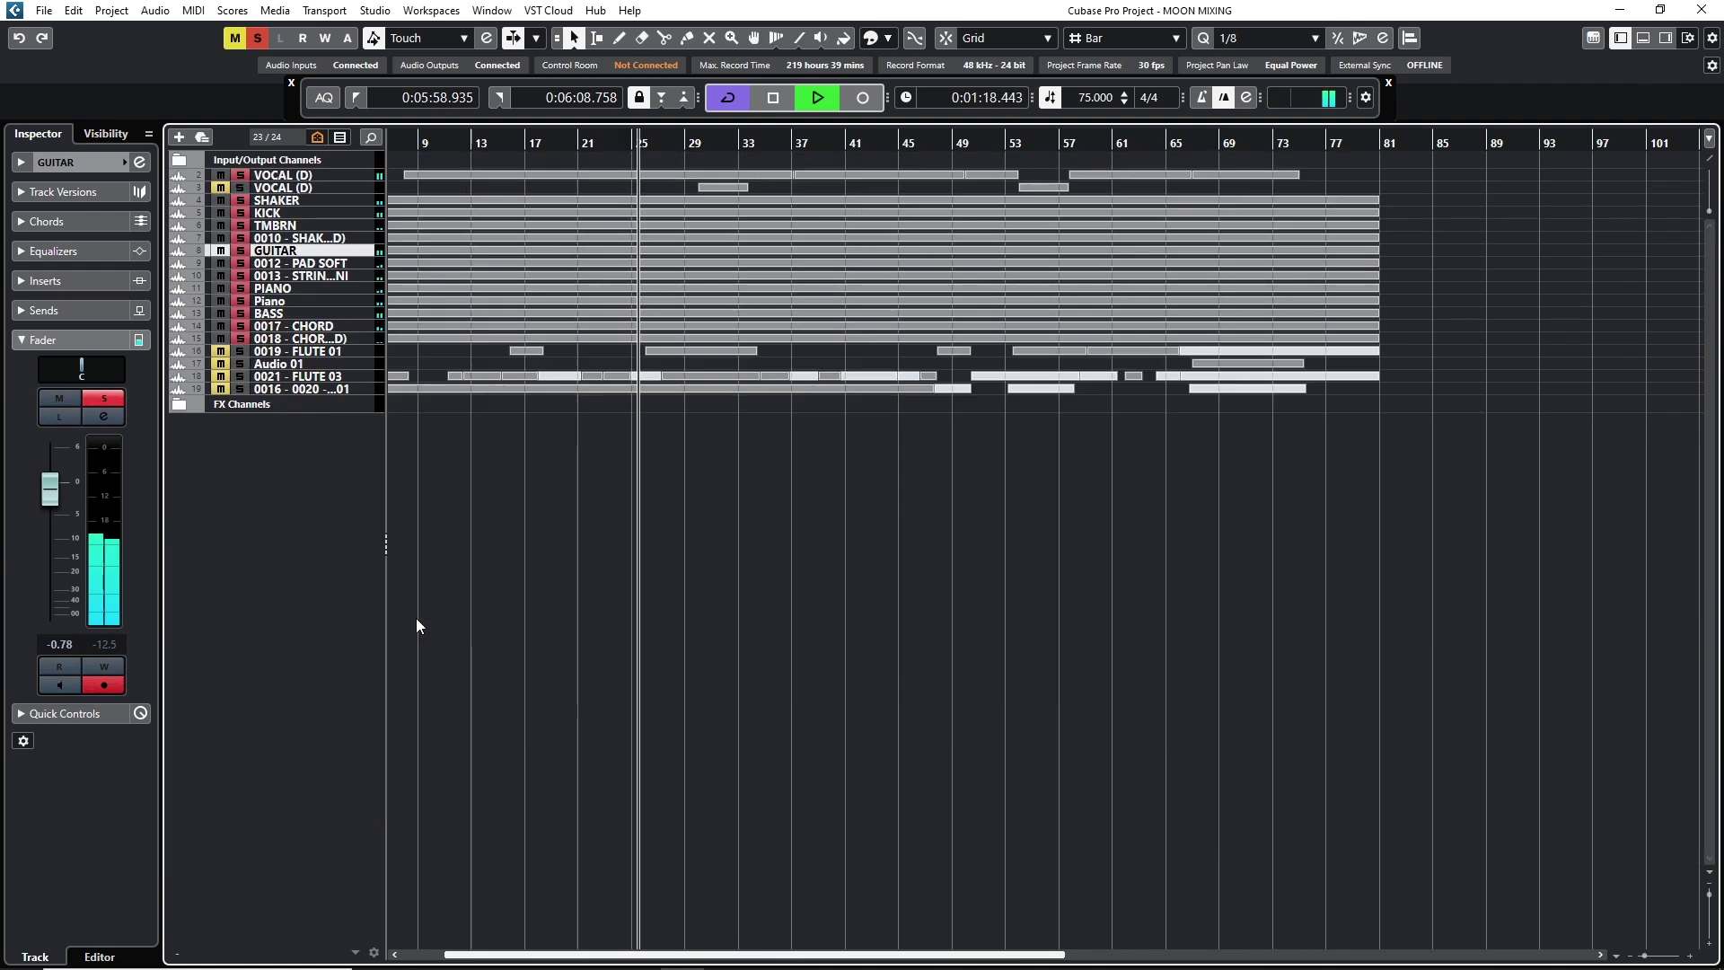
pyautogui.scroll(3, 417, 617)
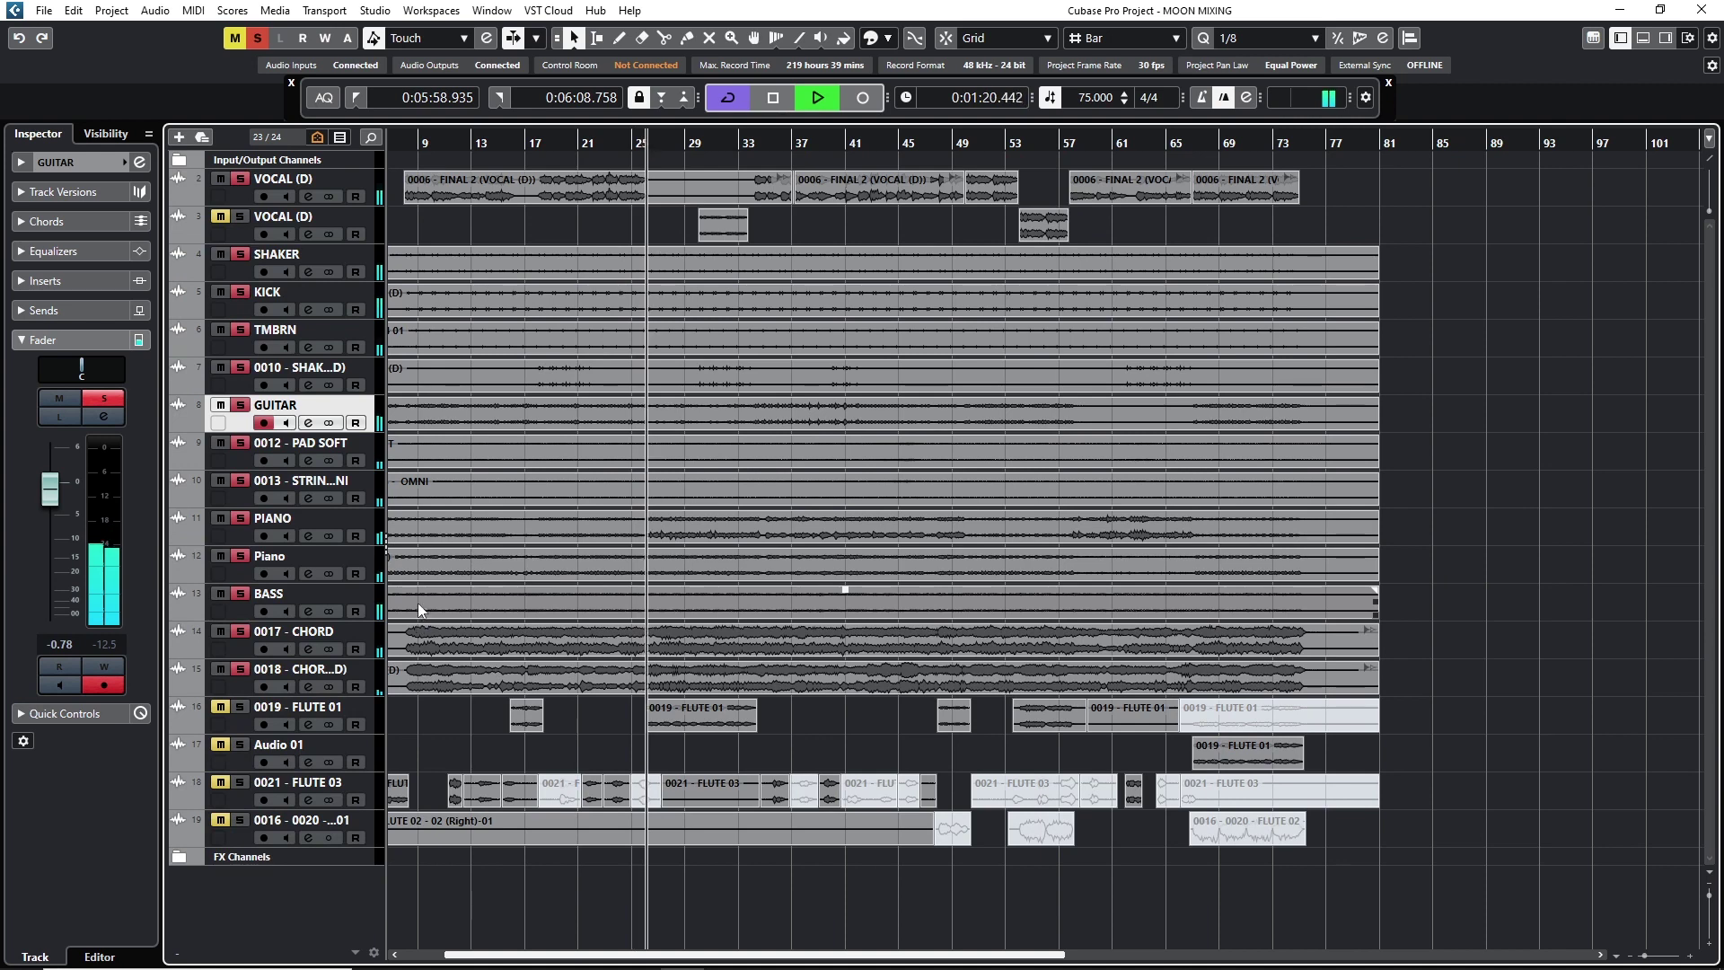
pyautogui.press('space')
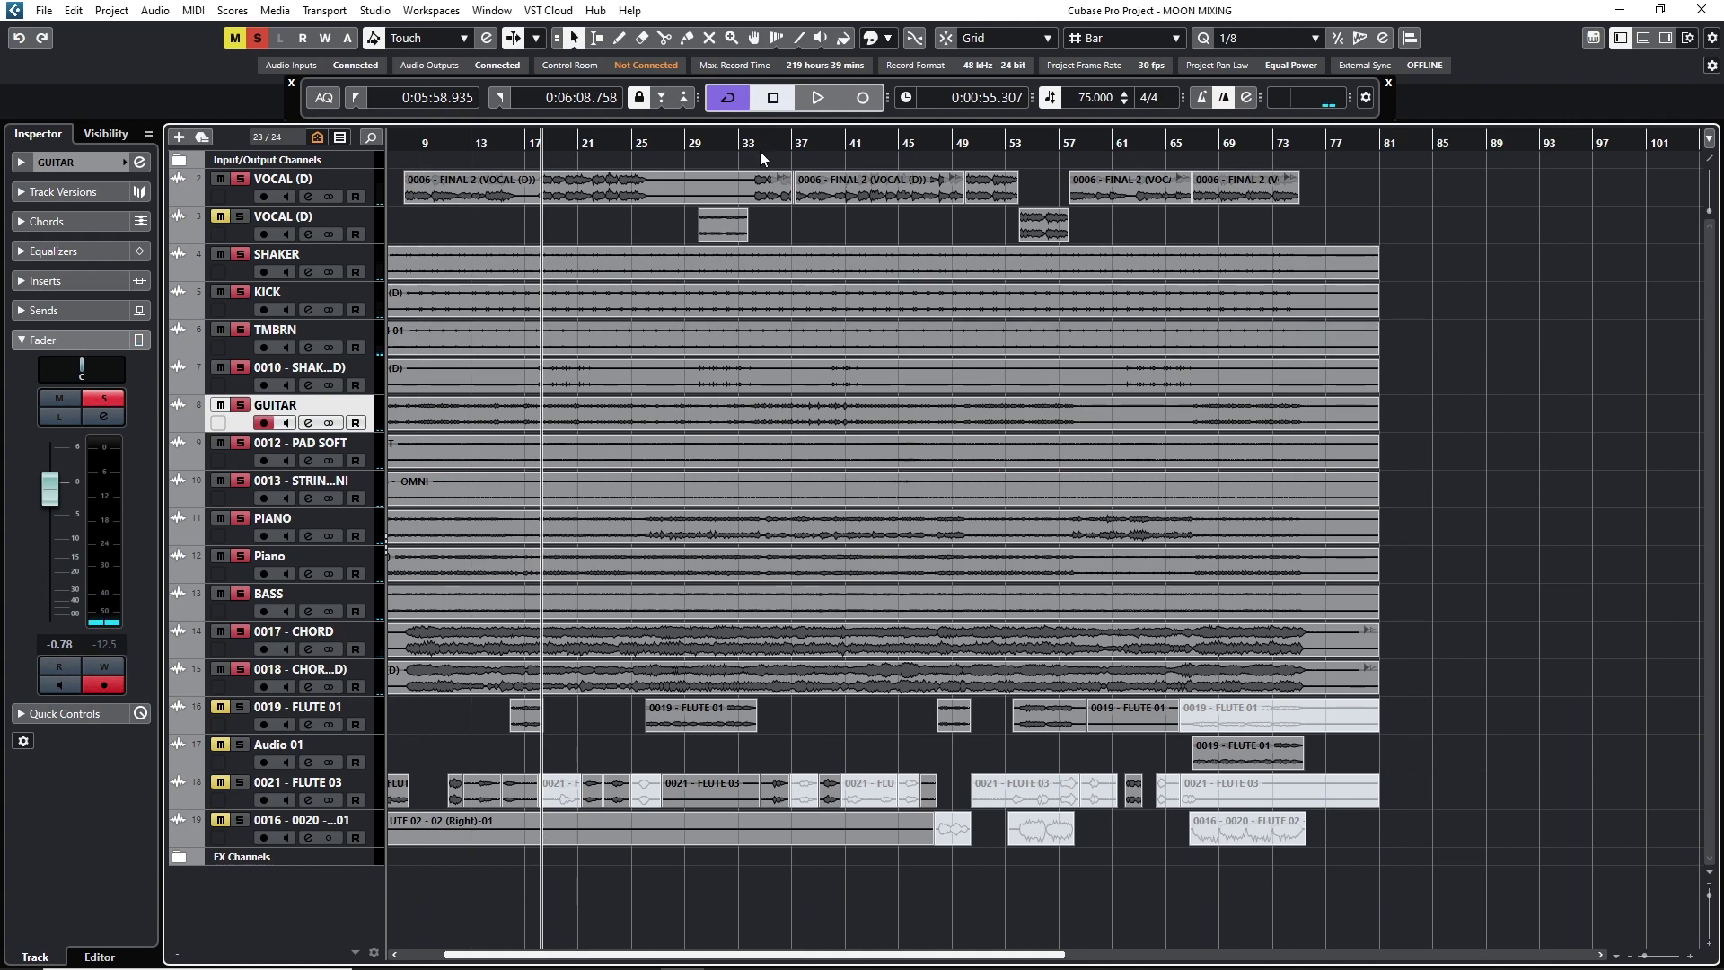
pyautogui.click(261, 38)
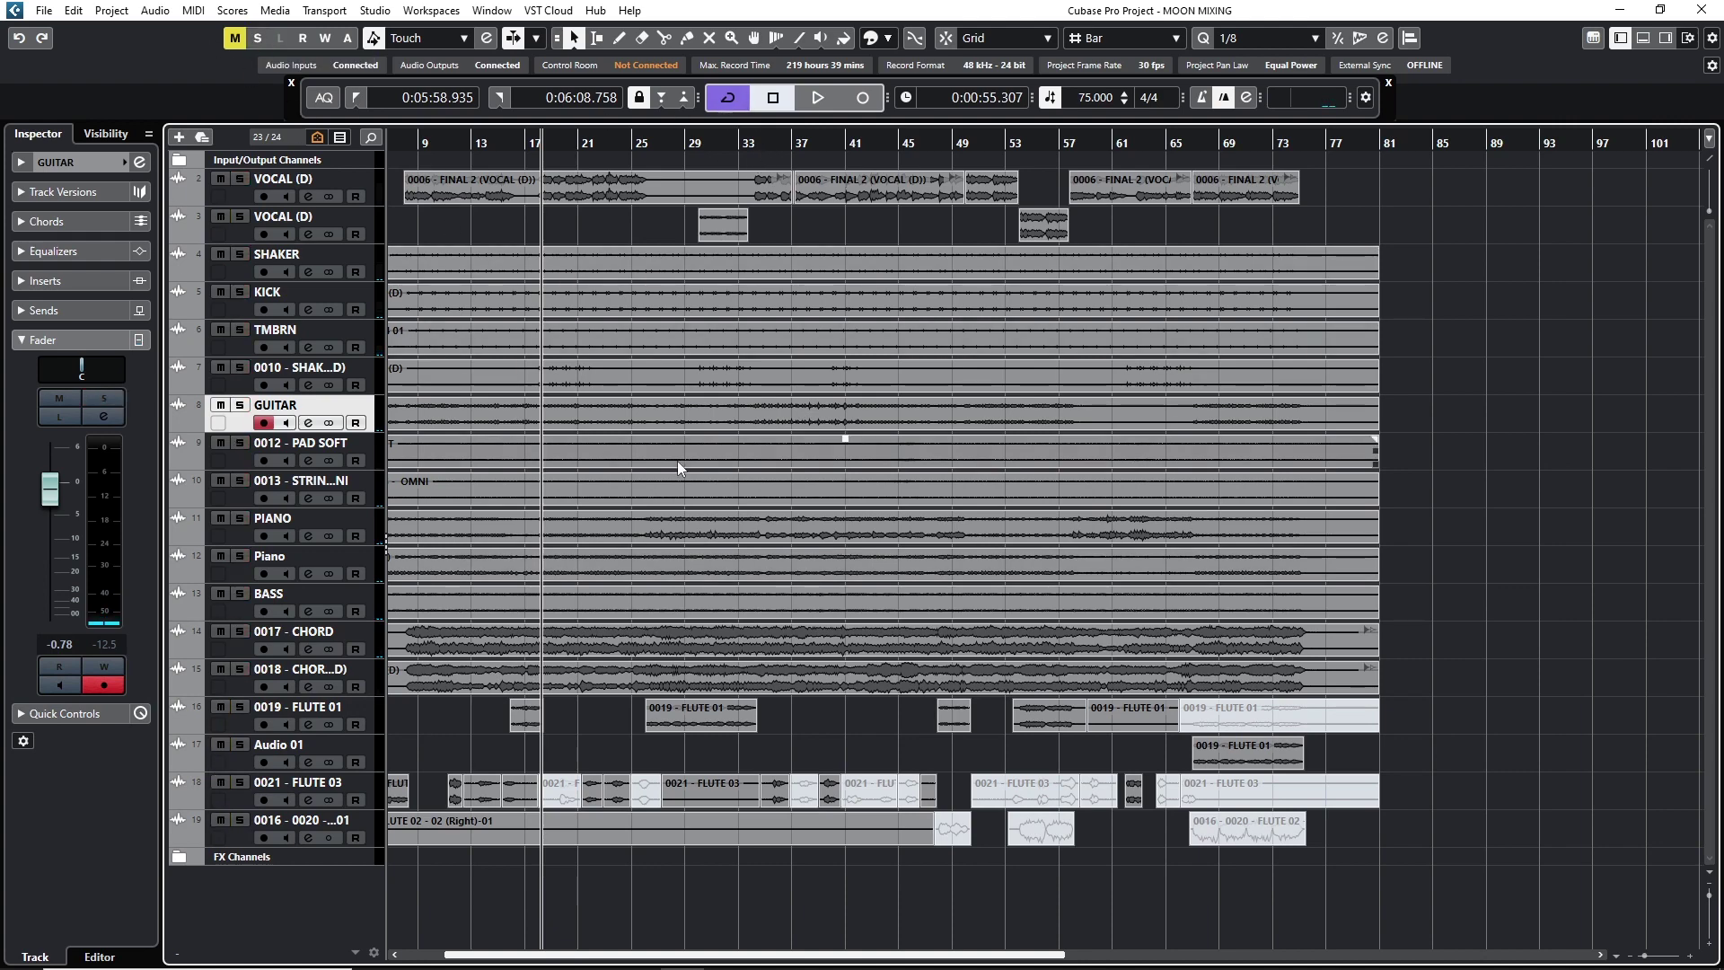
# Solo the 0021 - FLUTE 03 track, audition its first clip from about bar 4, and unsolo it.
pyautogui.scroll(2, 720, 476)
pyautogui.scroll(-3, 783, 547)
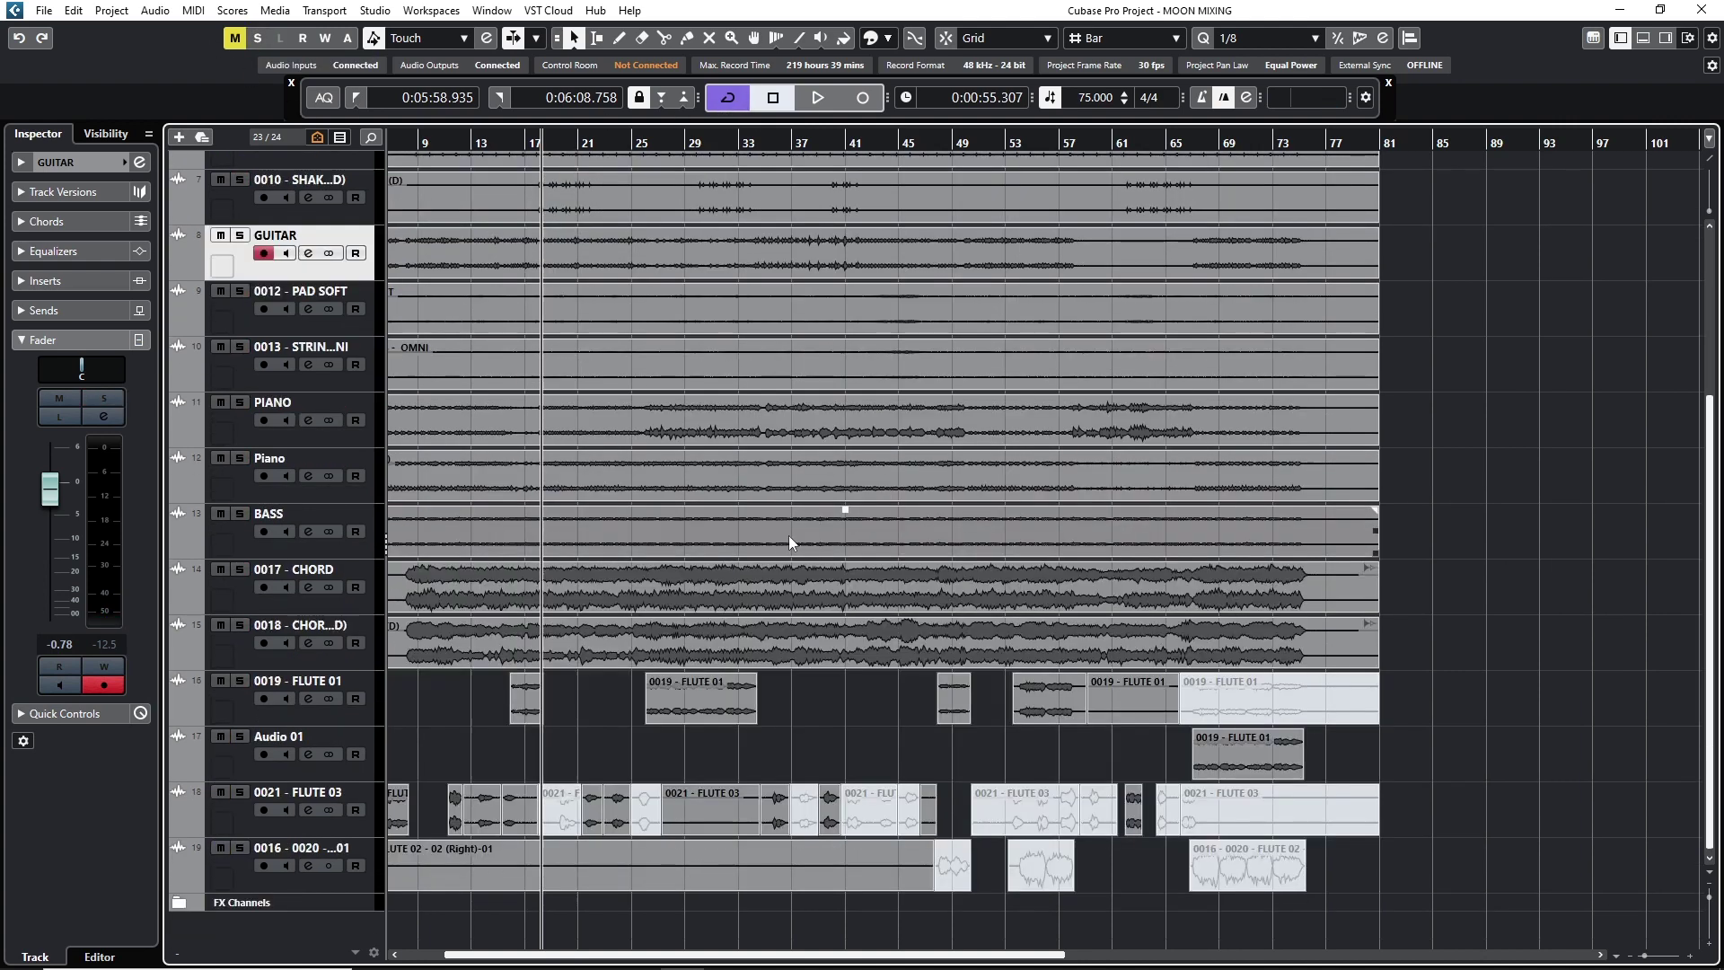
pyautogui.scroll(-1, 789, 533)
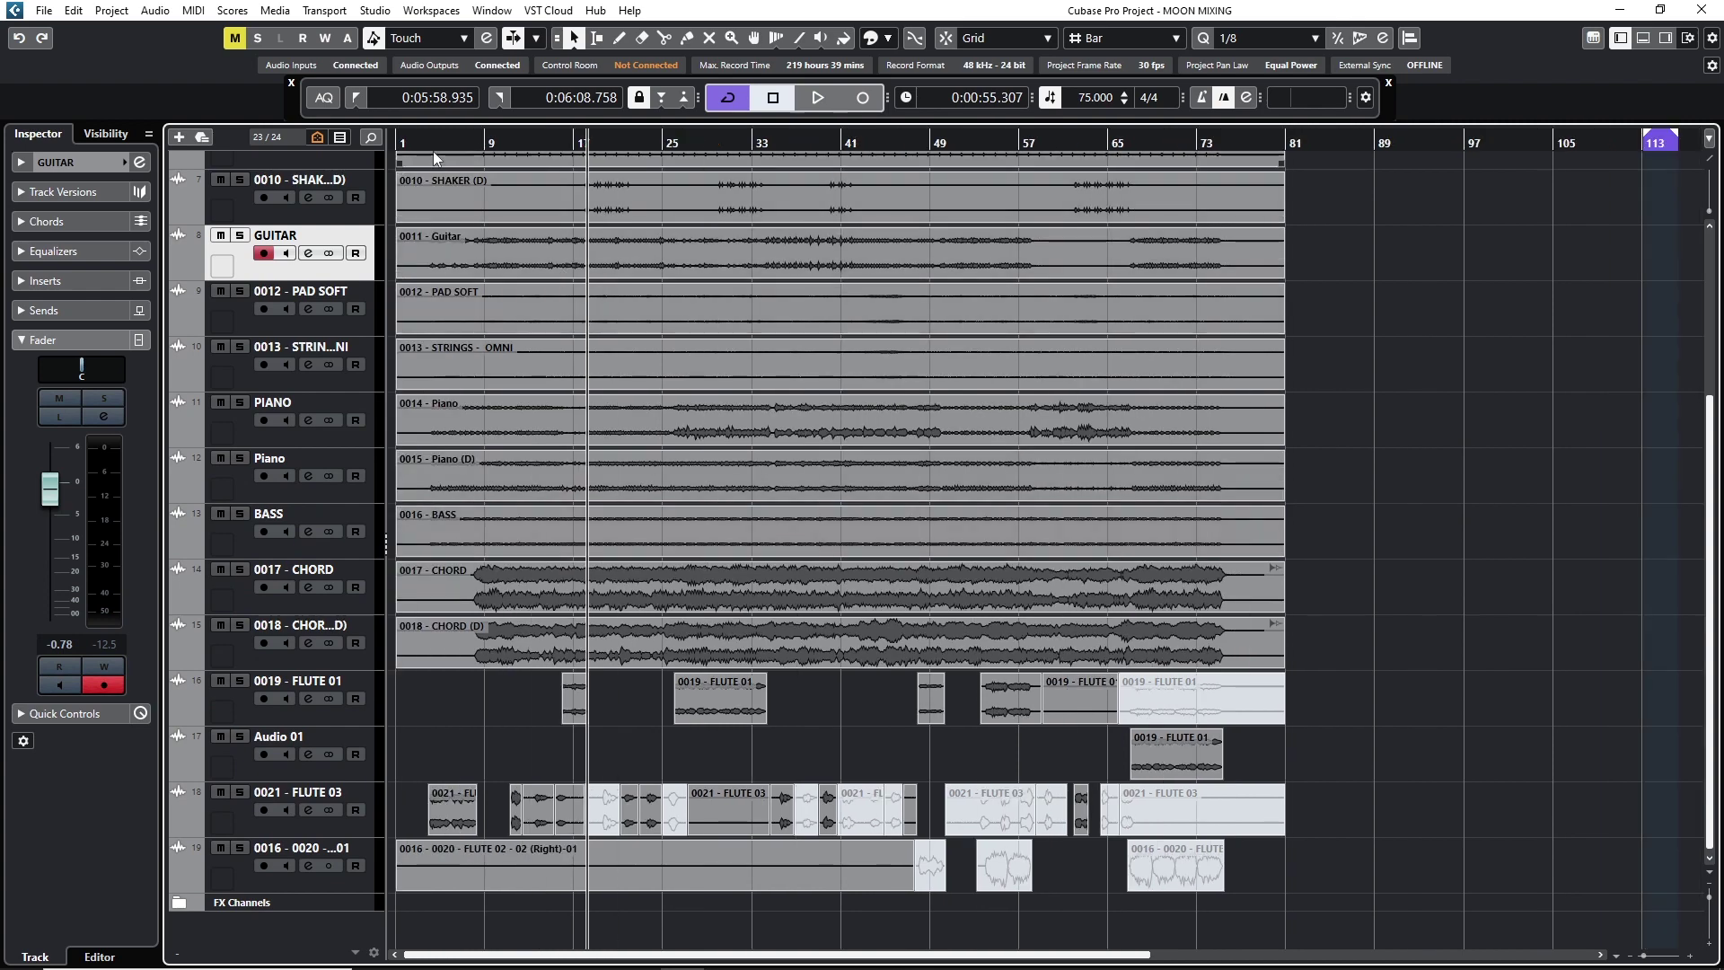
pyautogui.moveTo(433, 151); pyautogui.dragTo(421, 274)
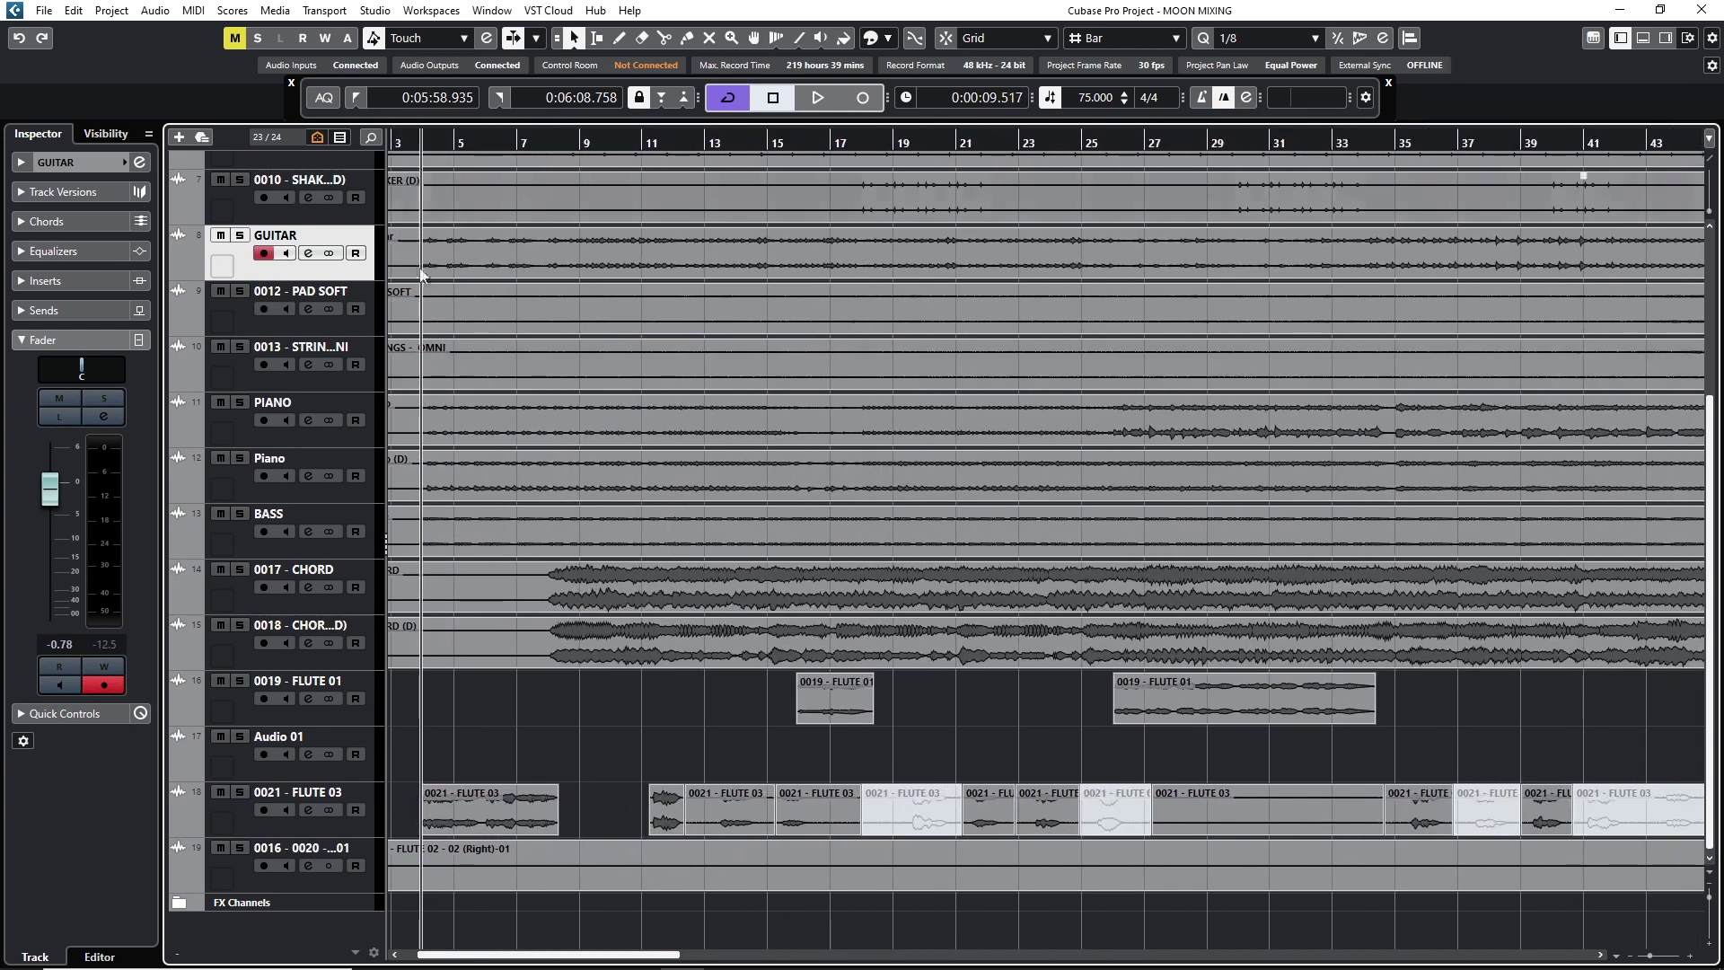
pyautogui.click(240, 804)
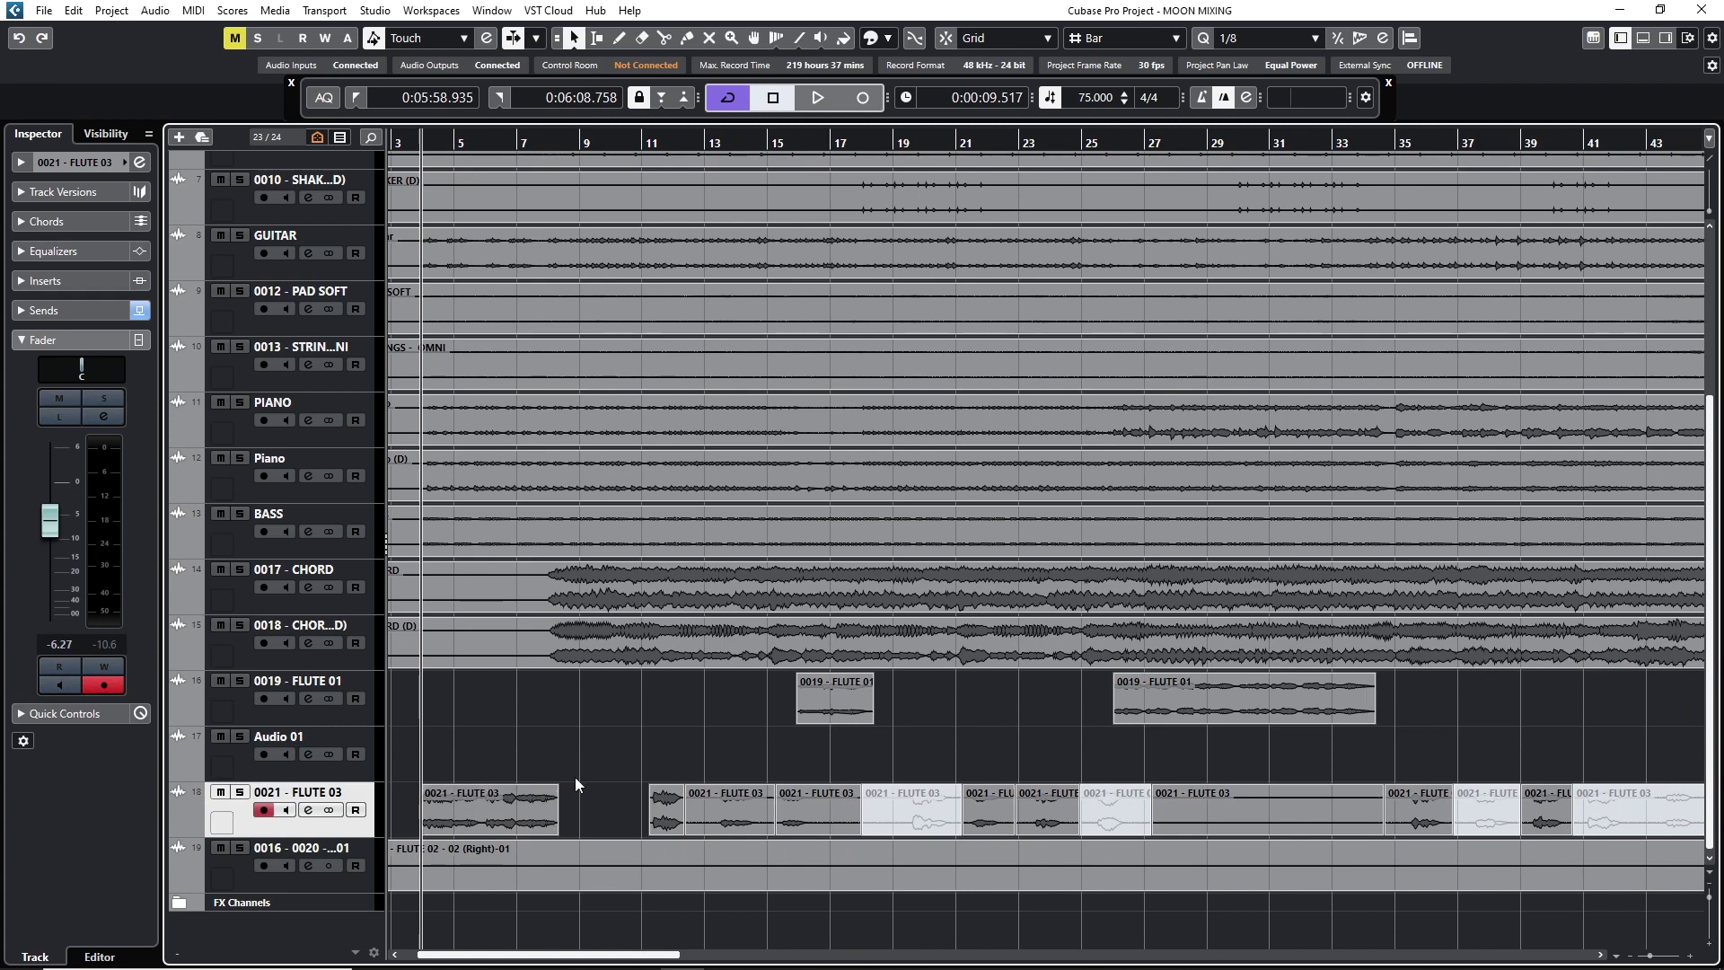
pyautogui.scroll(3, 774, 690)
pyautogui.scroll(-3, 774, 690)
pyautogui.scroll(-2, 552, 752)
pyautogui.scroll(-1, 552, 752)
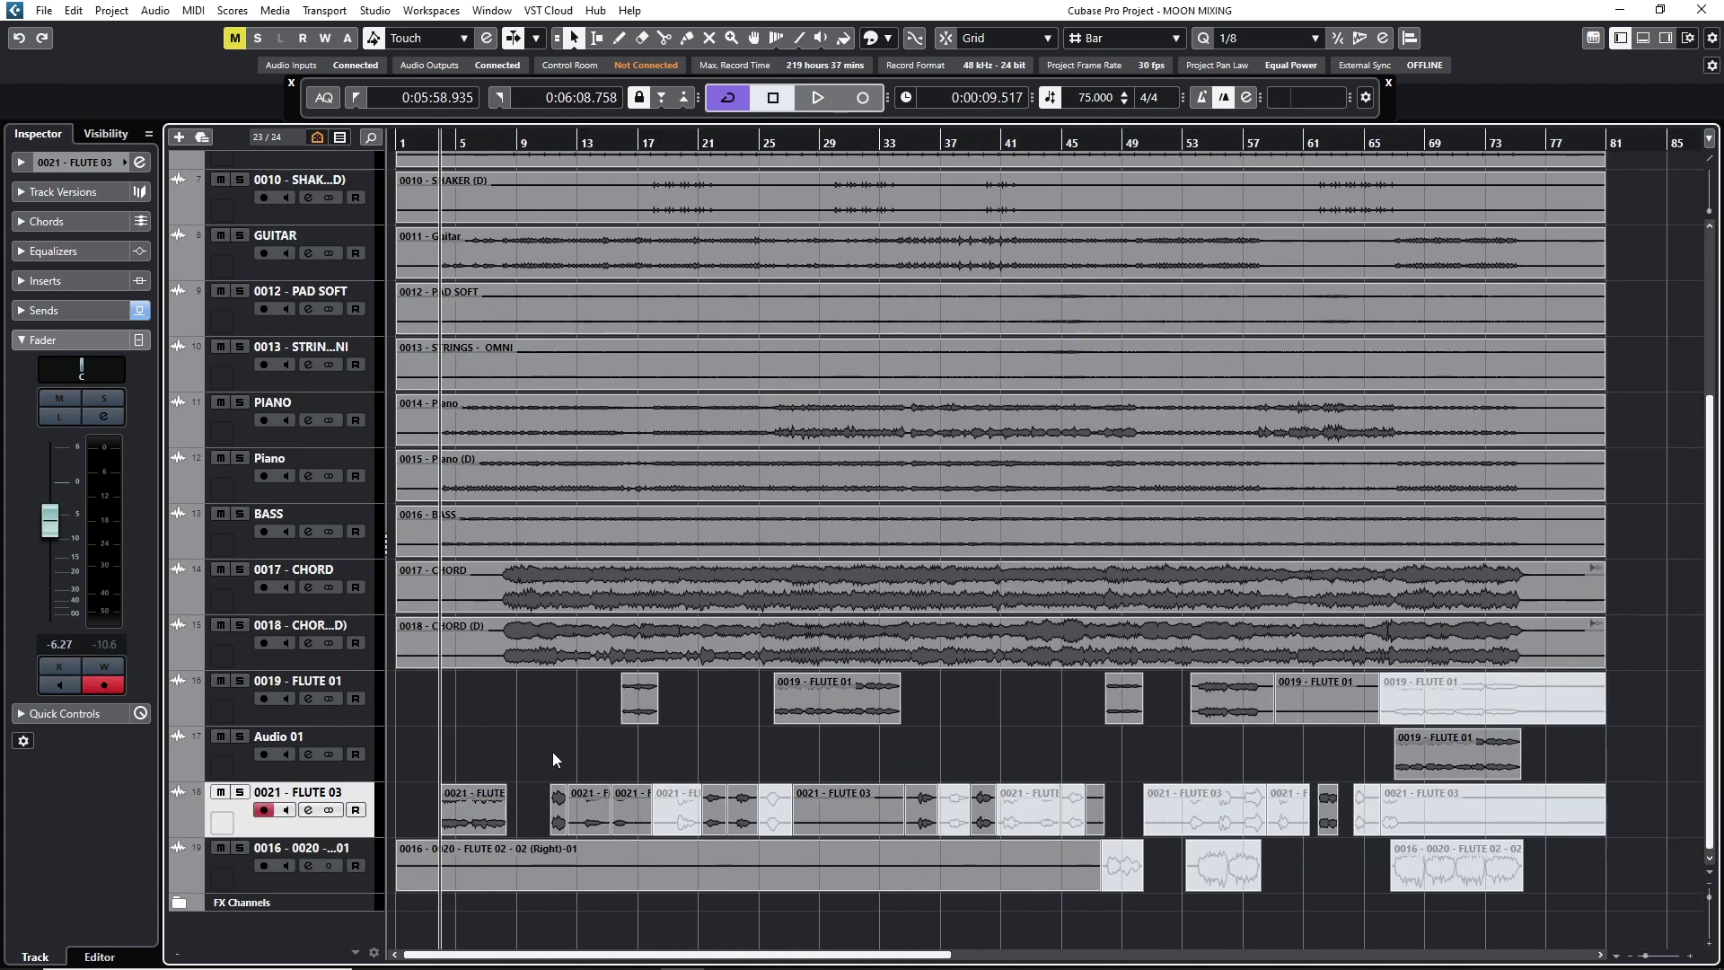
pyautogui.click(240, 792)
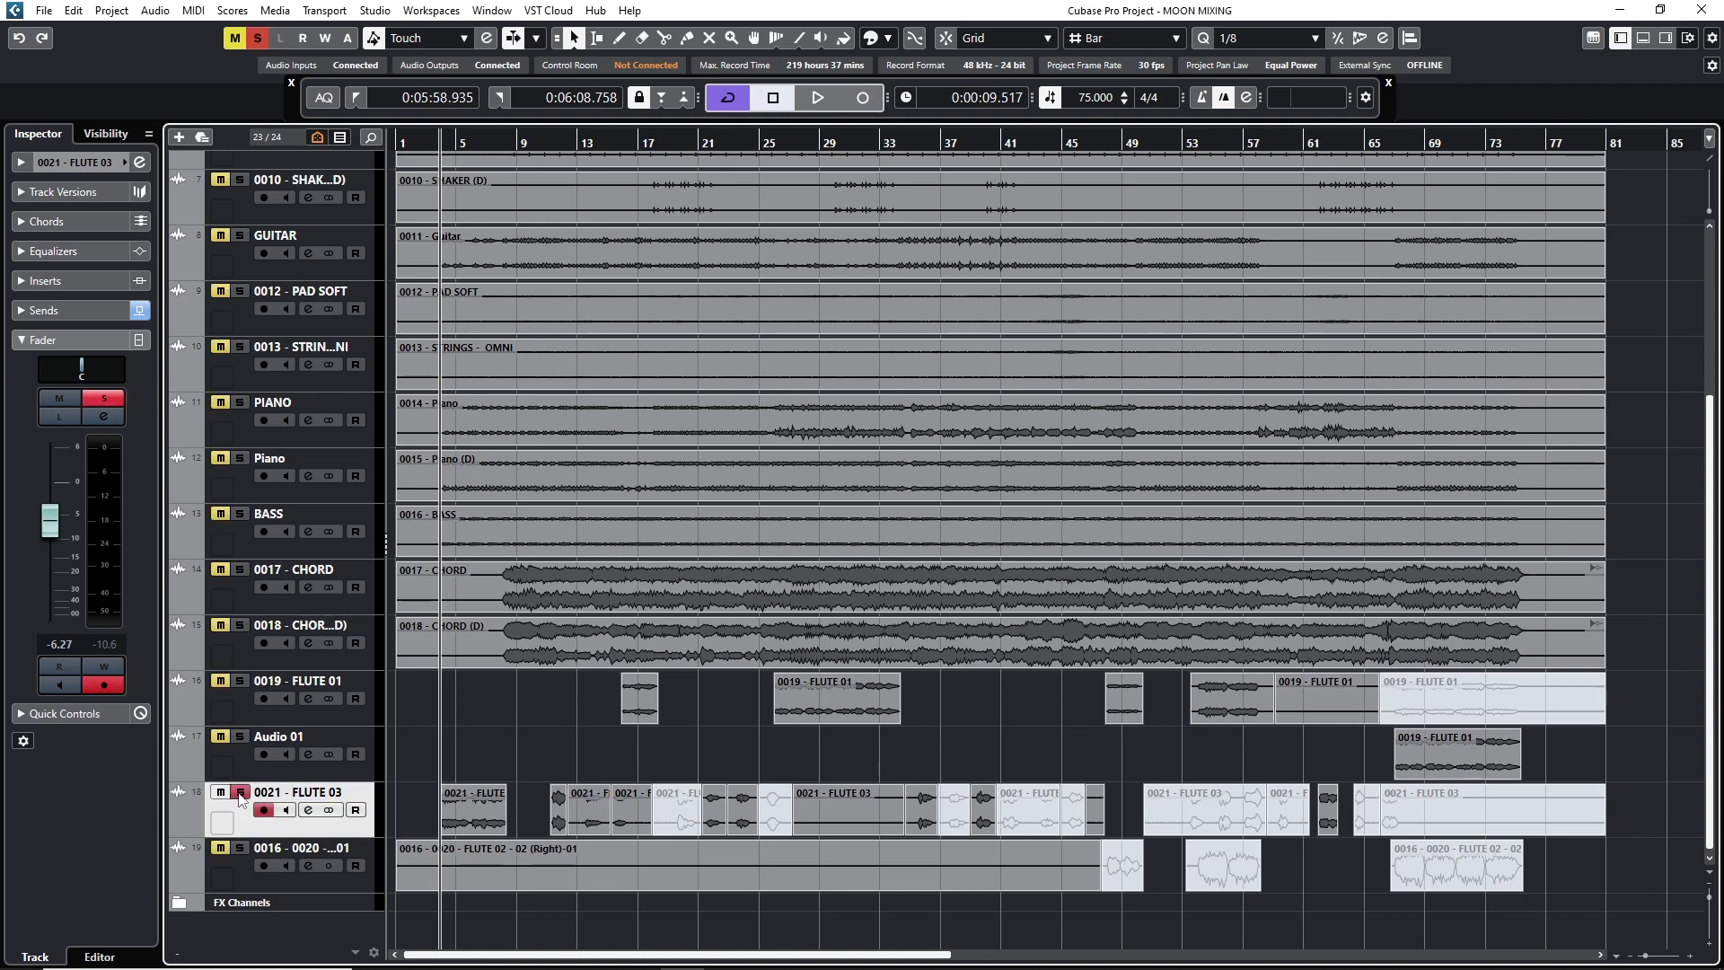
pyautogui.press('space')
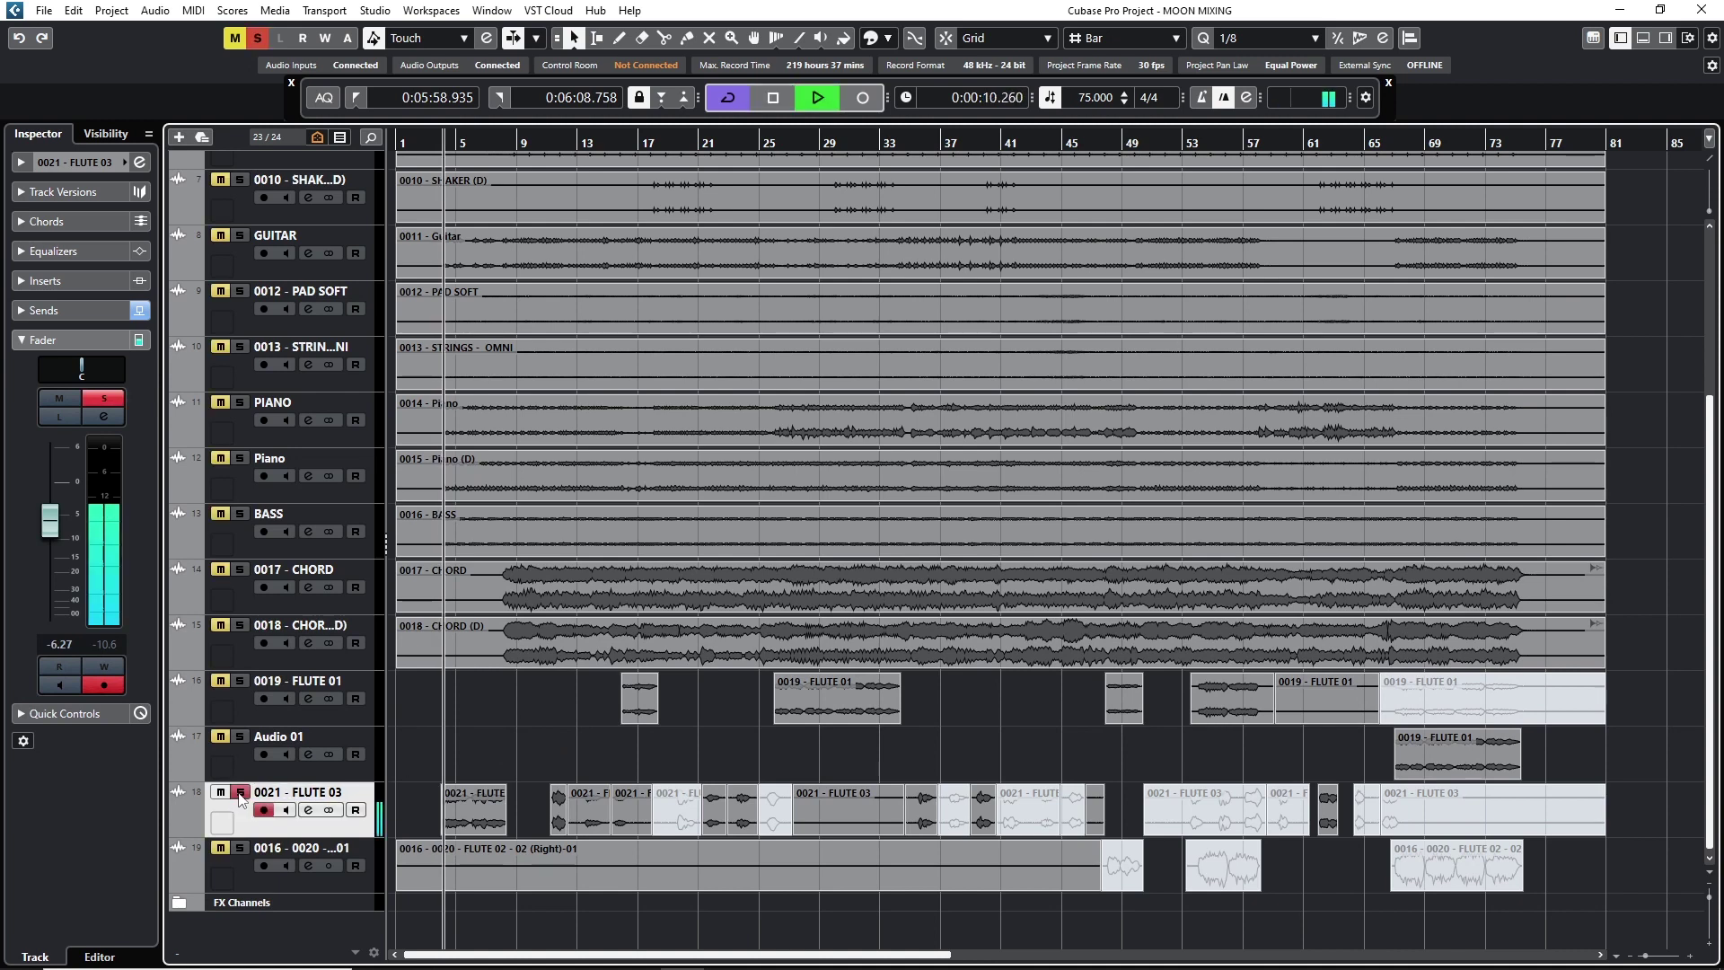
pyautogui.click(239, 793)
# Solo the 0019 - FLUTE 01 track, audition it from about bar 26, and unsolo it during playback.
pyautogui.moveTo(759, 138); pyautogui.dragTo(770, 157)
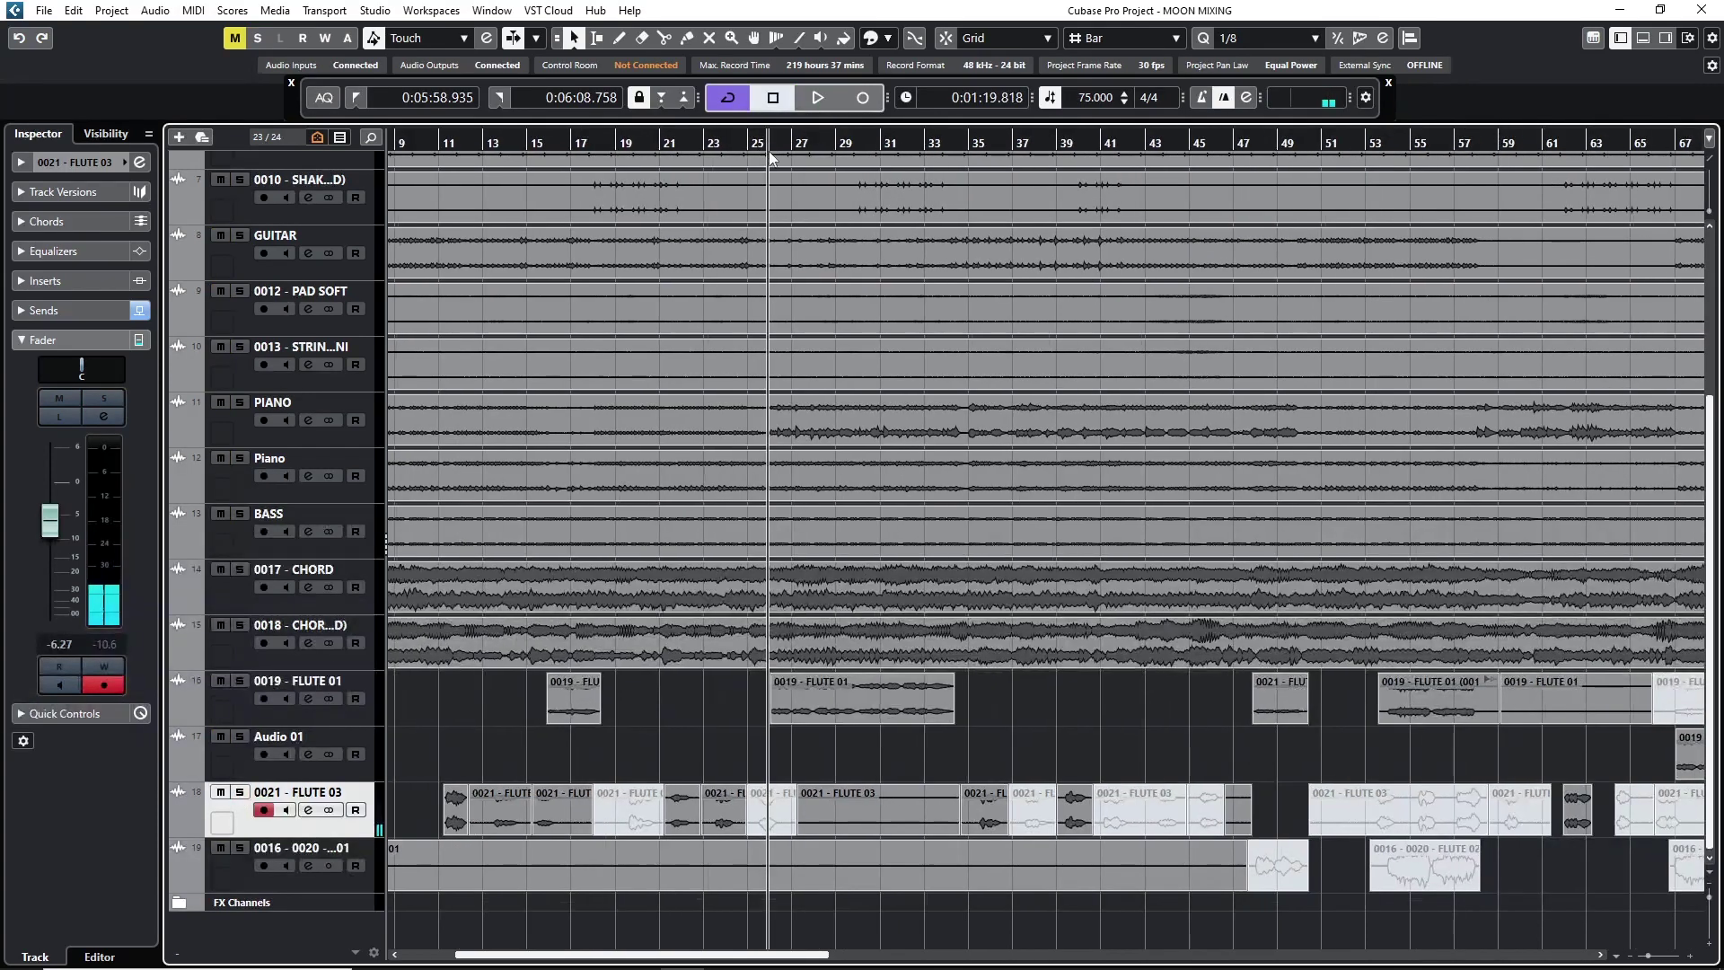
pyautogui.click(237, 680)
pyautogui.press('space')
pyautogui.click(242, 704)
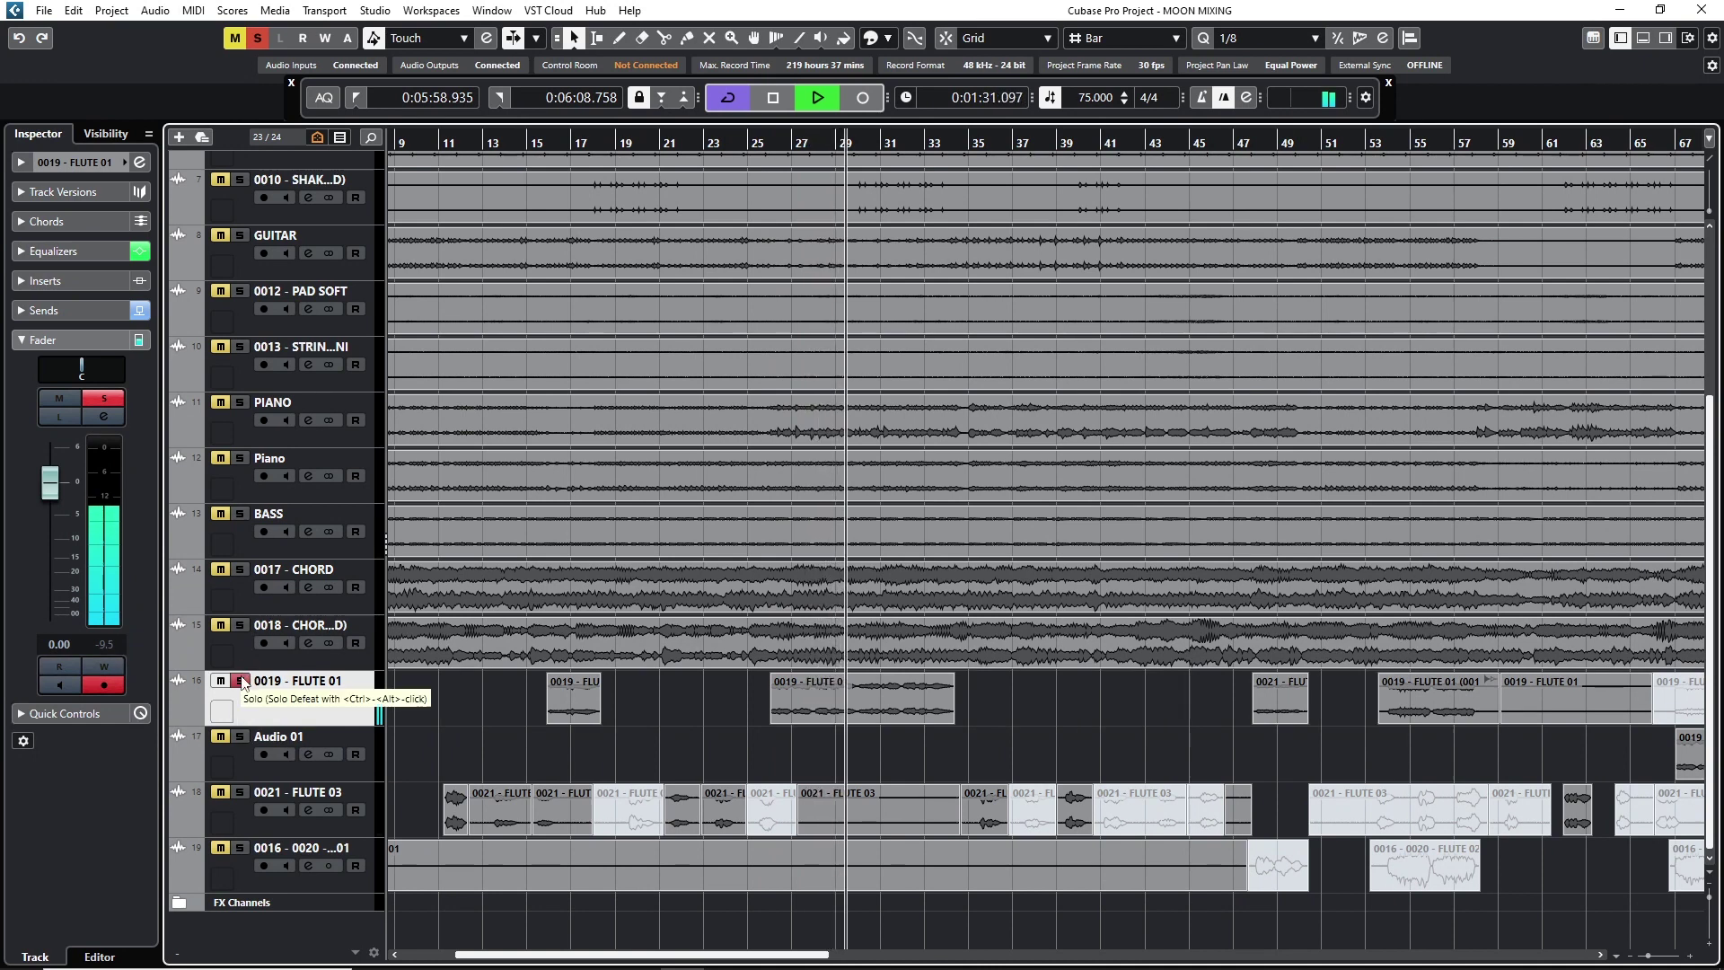
pyautogui.click(241, 681)
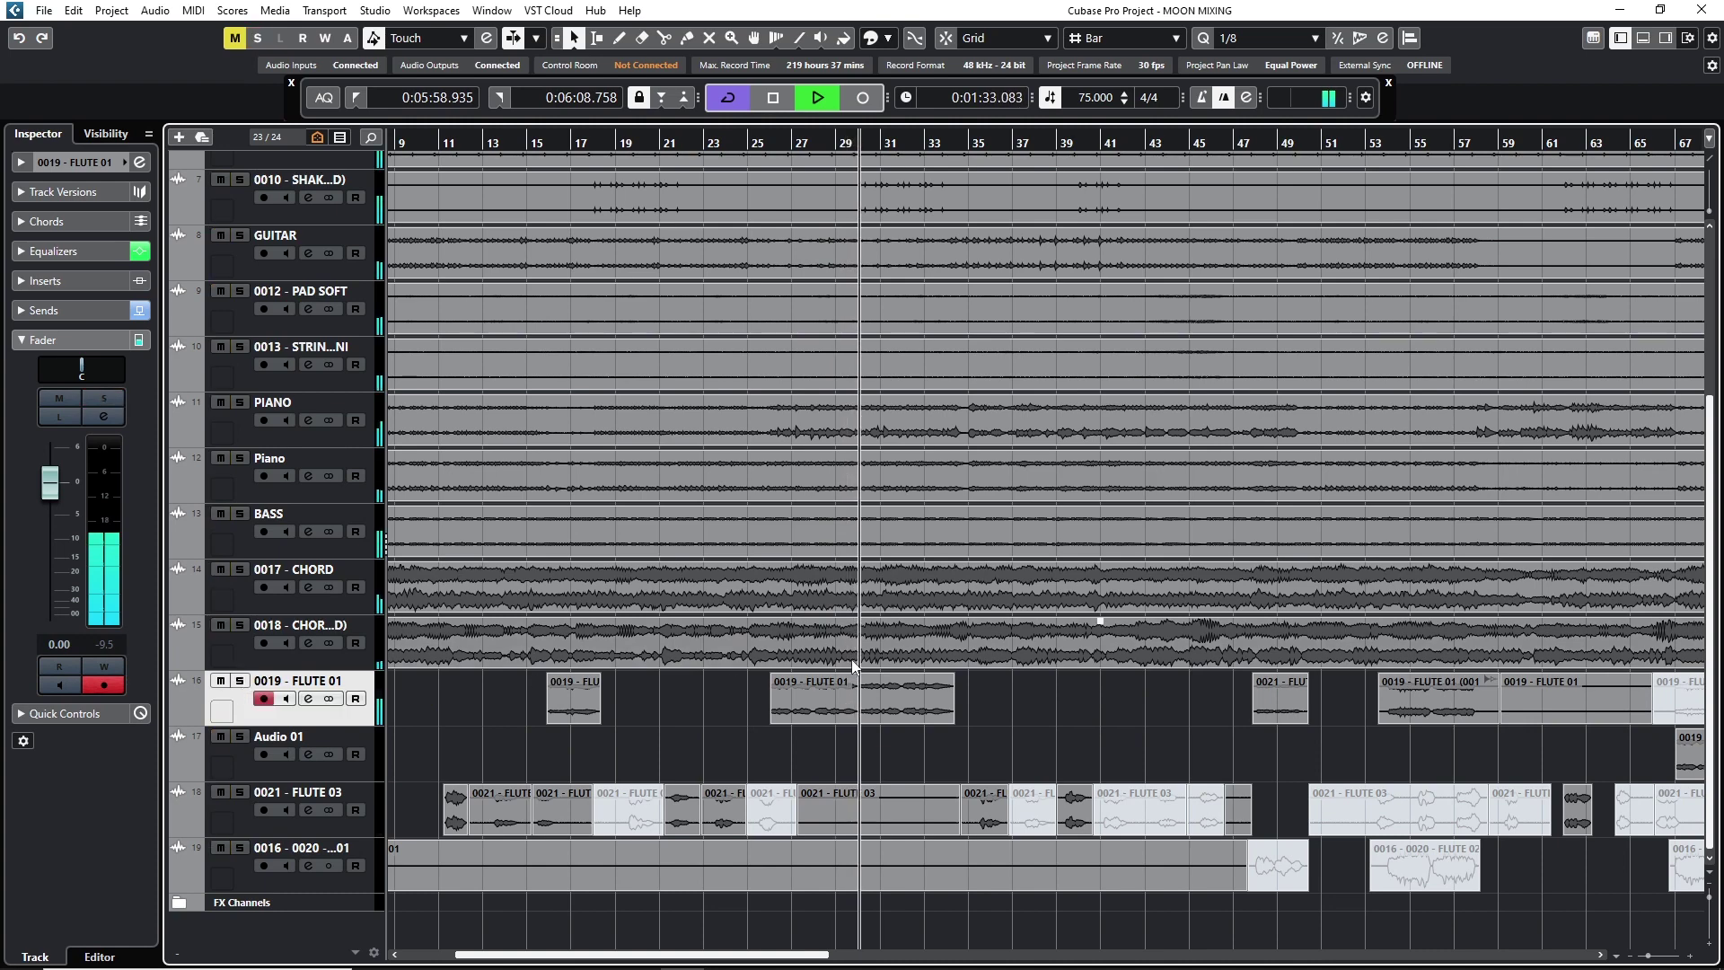
# Audition the full mix from about bar 30 with the whole arrangement in view, and stop playback.
pyautogui.hotkey('shift', 'g')
pyautogui.press('g')
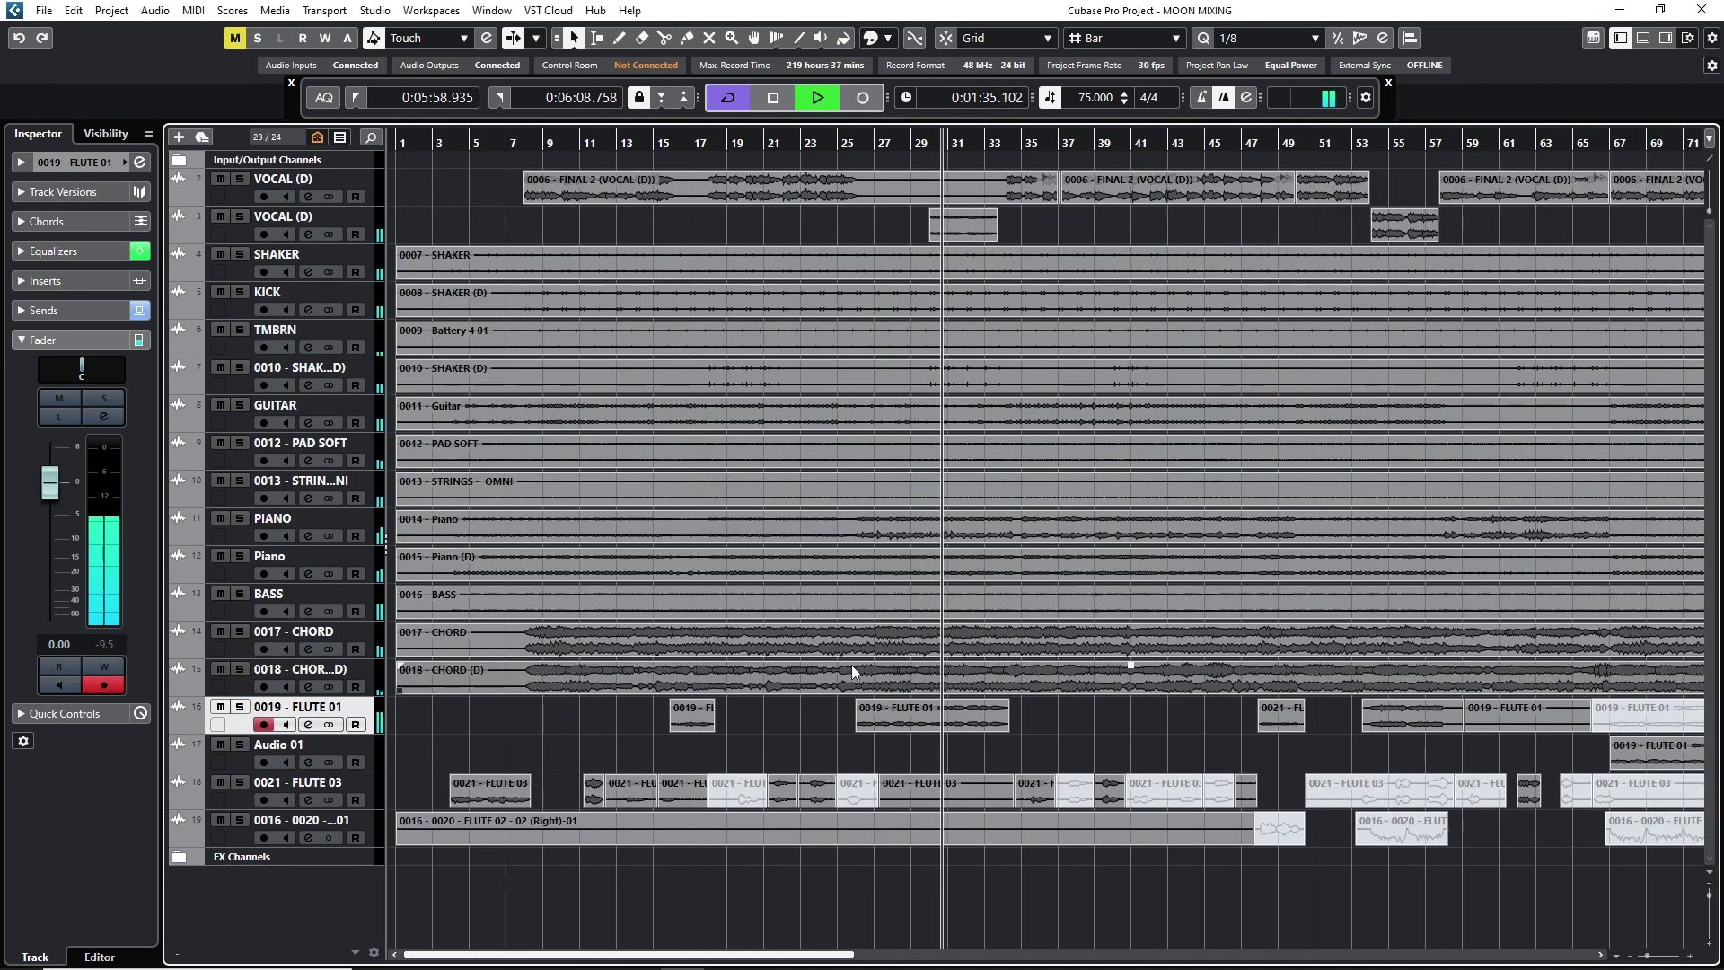
pyautogui.hotkey('shift', 'h')
pyautogui.hotkey('shift', 'g')
pyautogui.press('g')
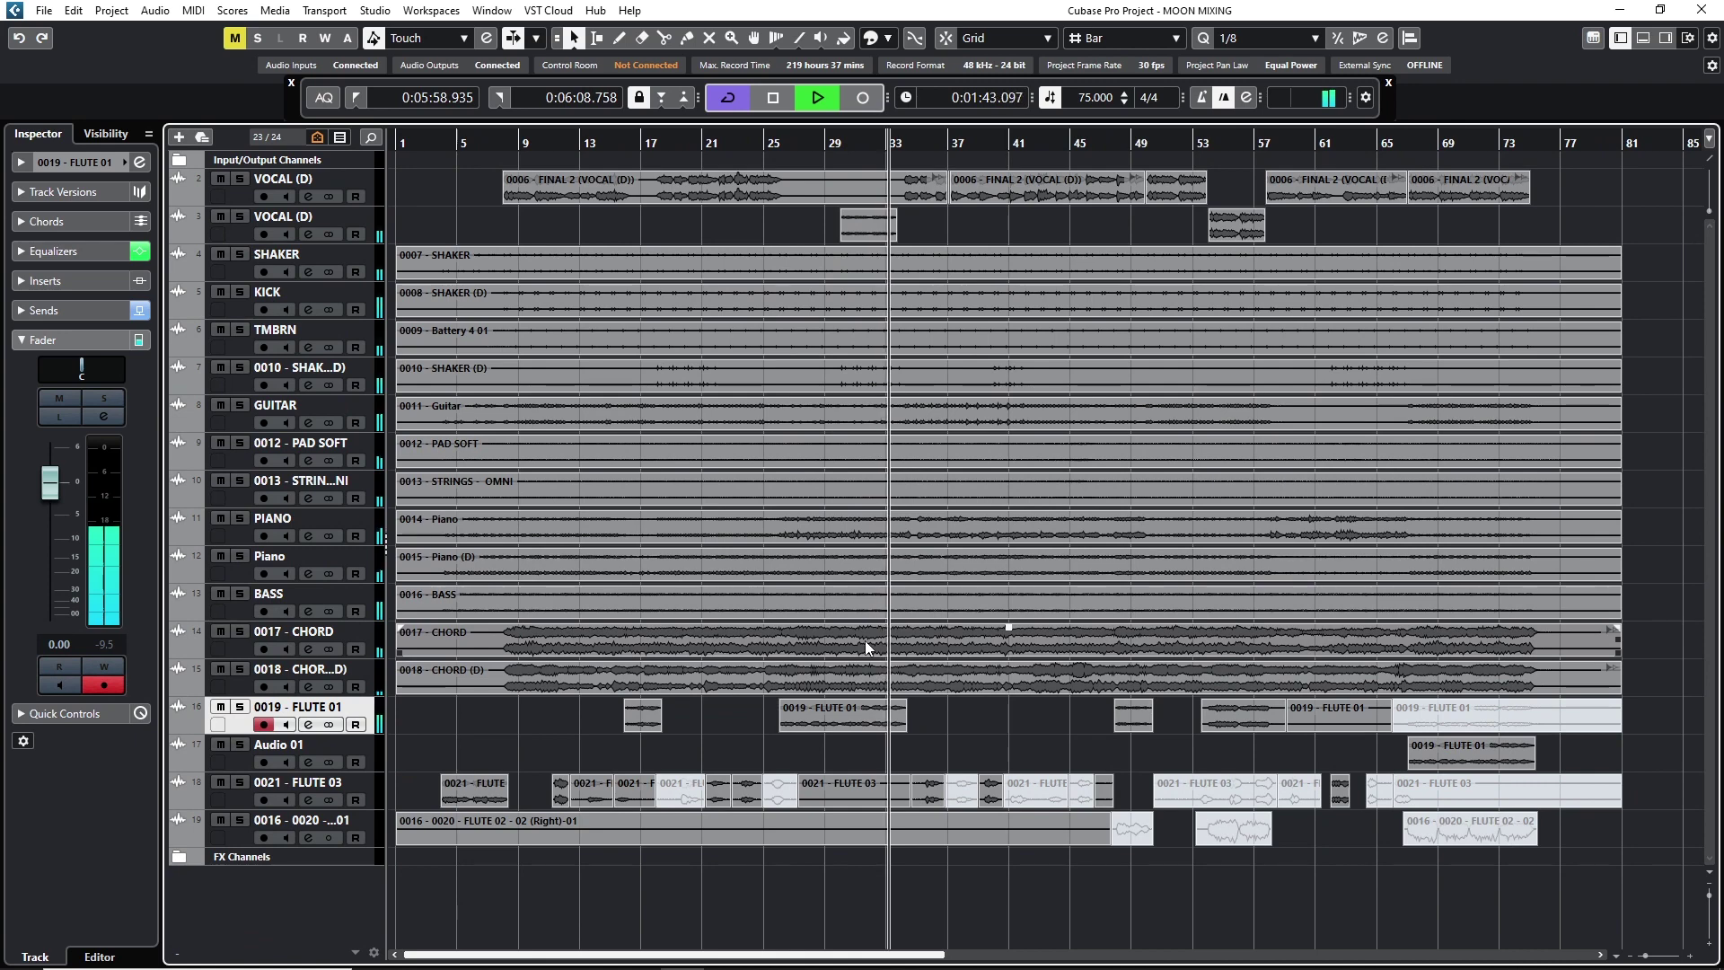
pyautogui.hotkey('alt', 'Down')
pyautogui.scroll(5, 843, 632)
pyautogui.press('space')
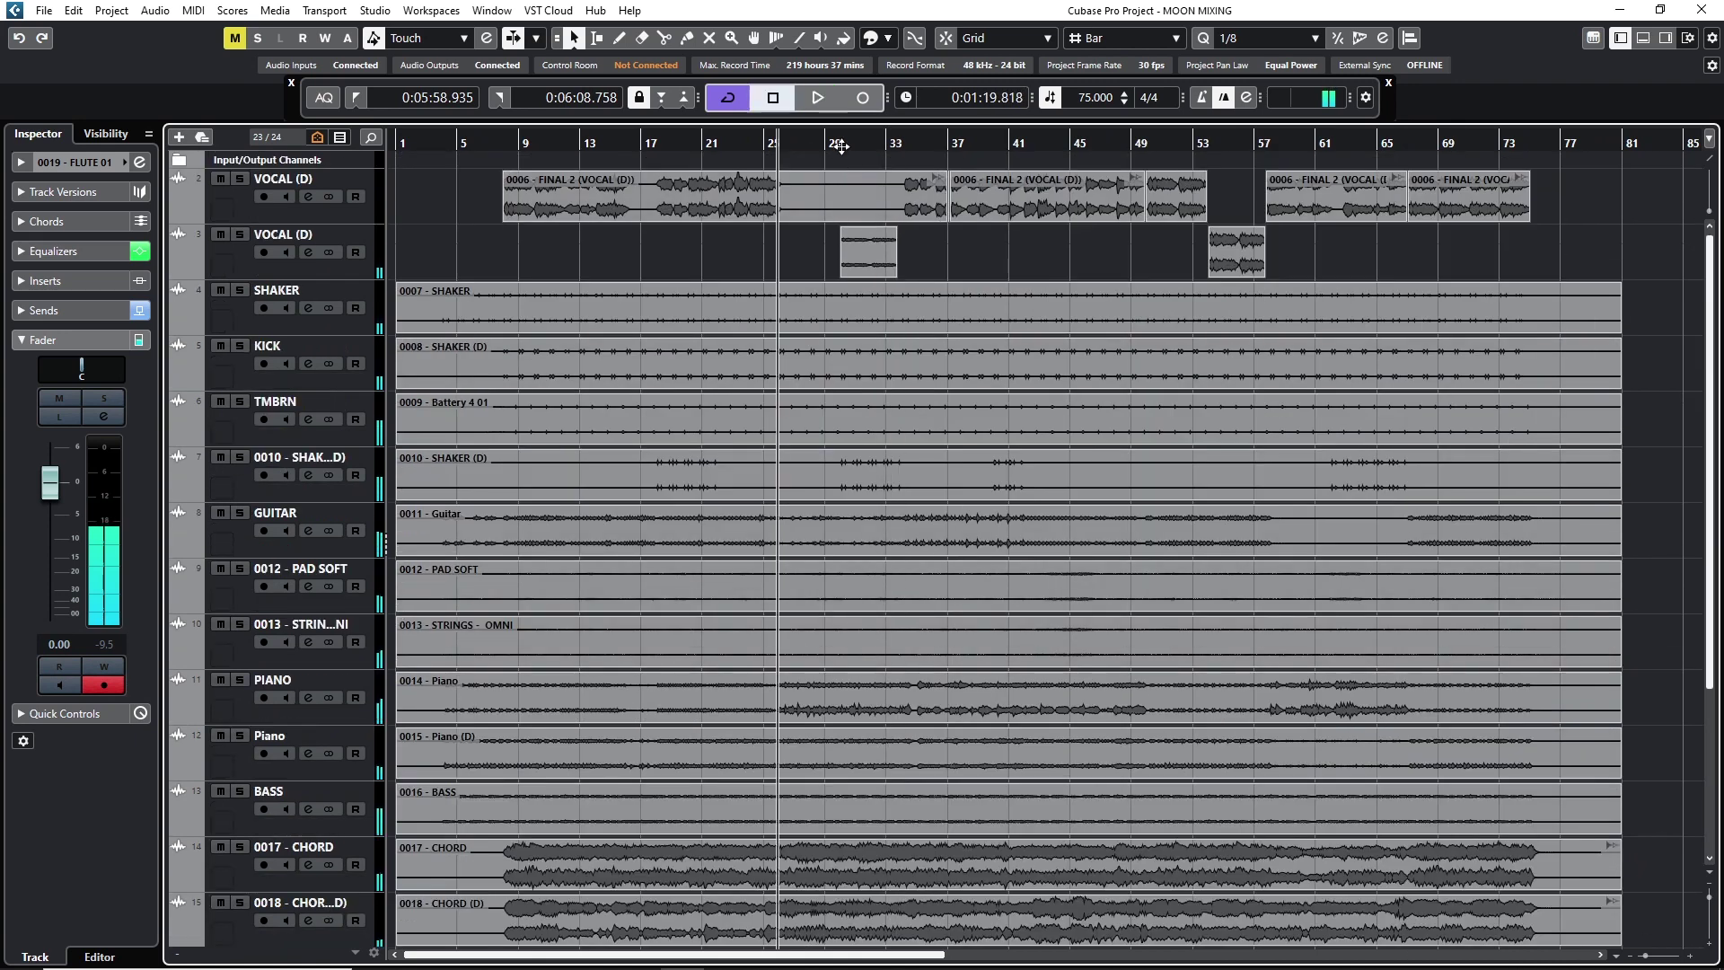
# Play from about bar 30, solo the second VOCAL (D) track to audition its clip, and unsolo it.
pyautogui.moveTo(841, 146); pyautogui.dragTo(826, 170)
pyautogui.click(229, 262)
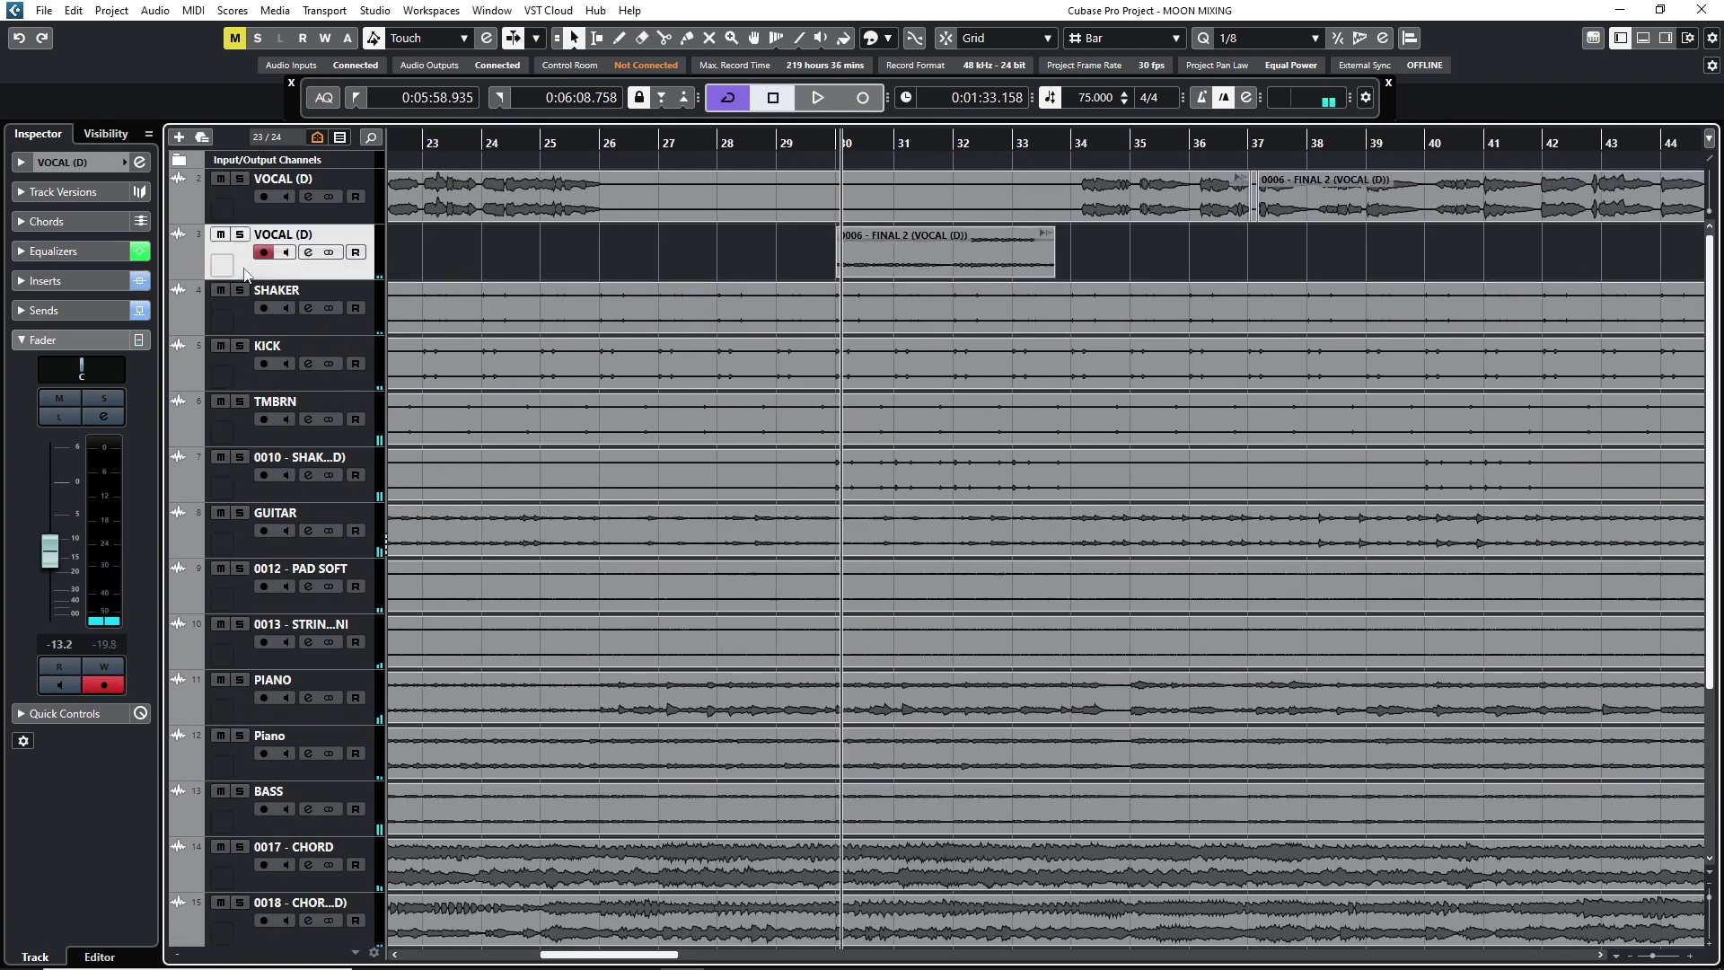
pyautogui.press('space')
pyautogui.click(240, 235)
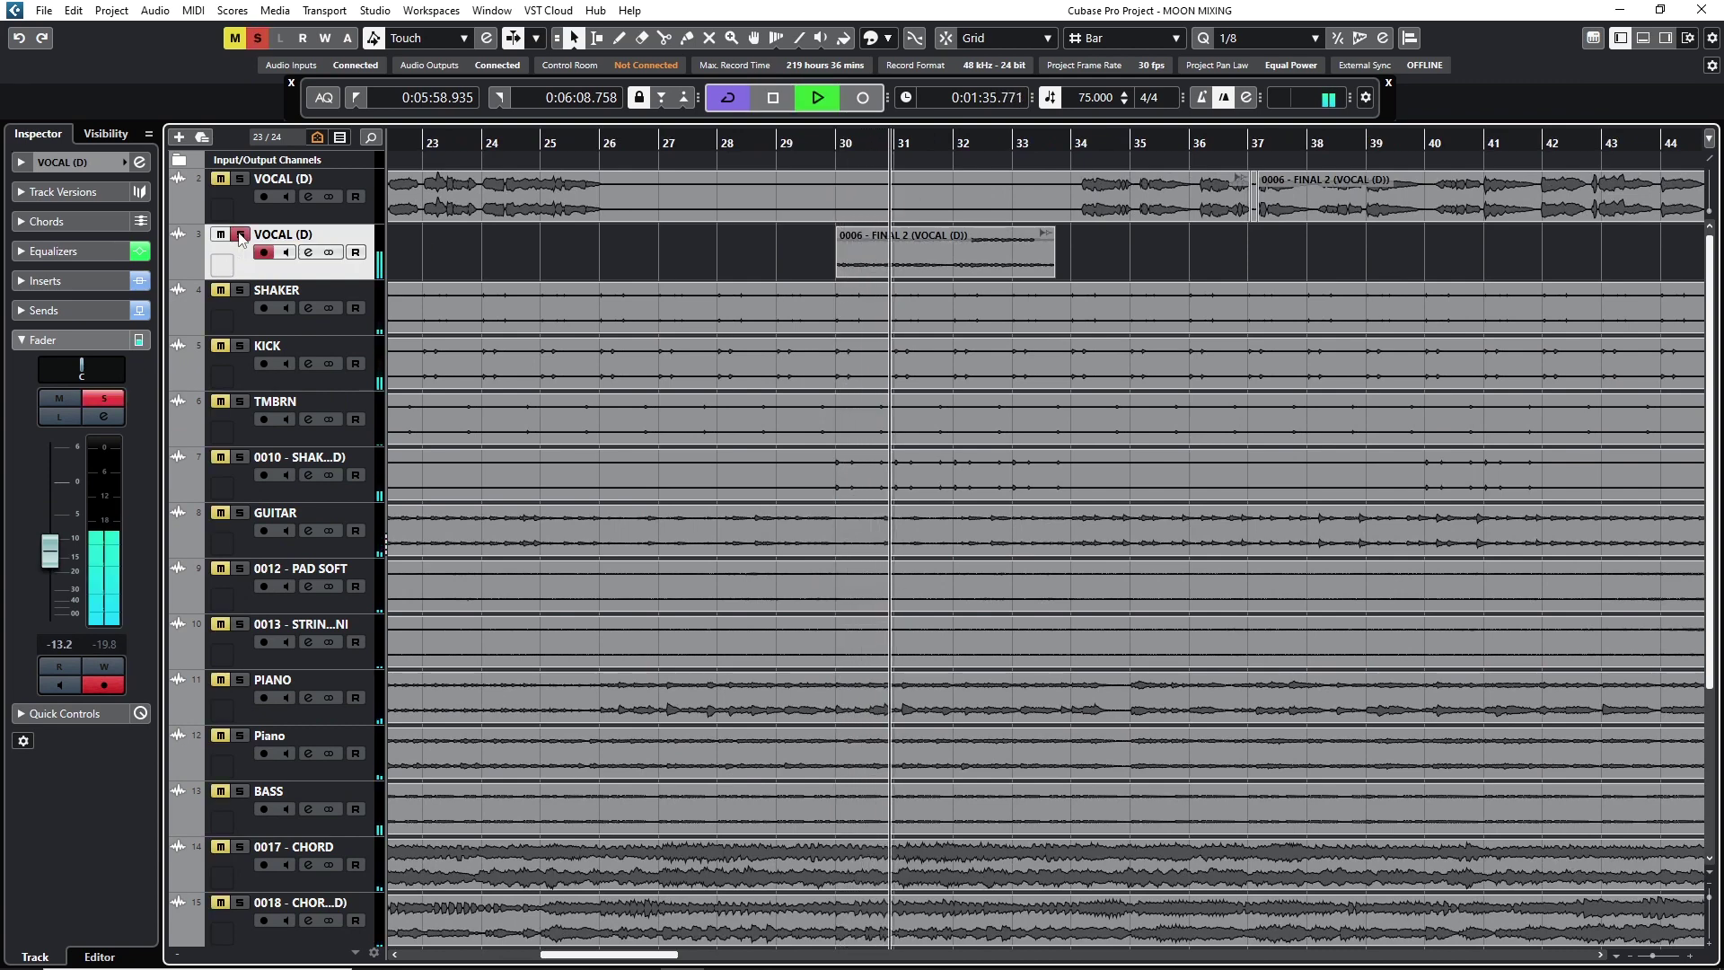
pyautogui.click(239, 235)
# Examine all tracks of the arrangement while the full mix plays on from about bar 31, and stop playback.
pyautogui.press('g')
pyautogui.press('g')
pyautogui.press('g')
pyautogui.press('g')
pyautogui.press('g')
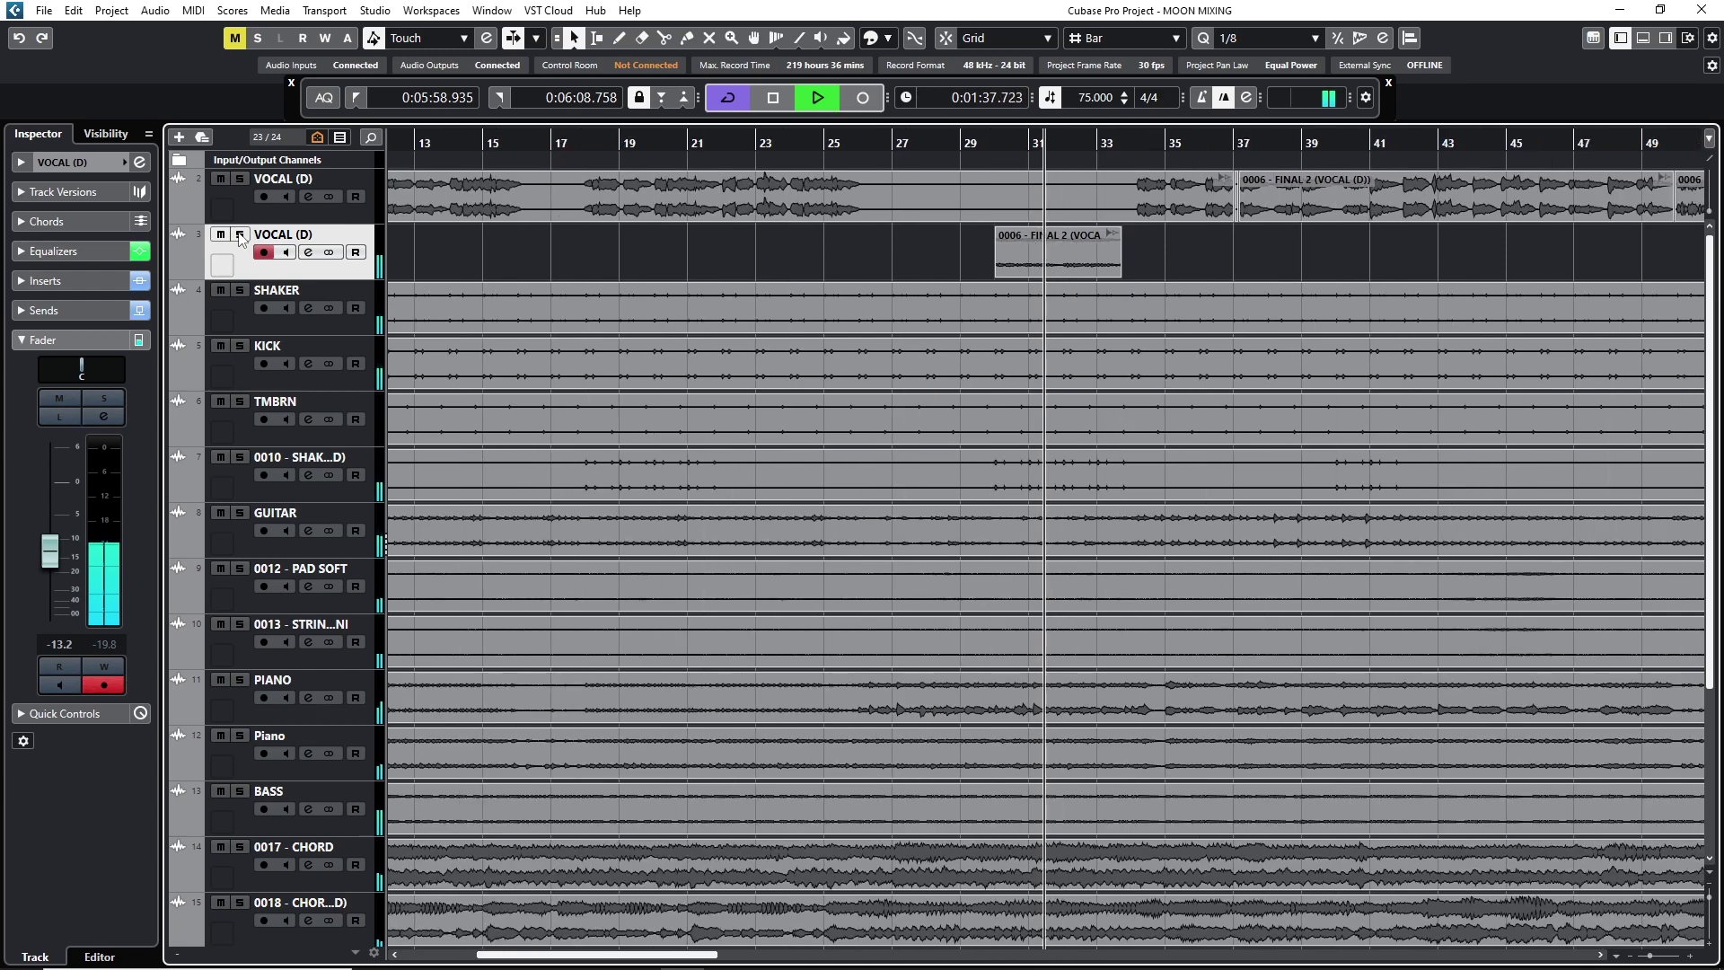
pyautogui.scroll(-5, 1528, 404)
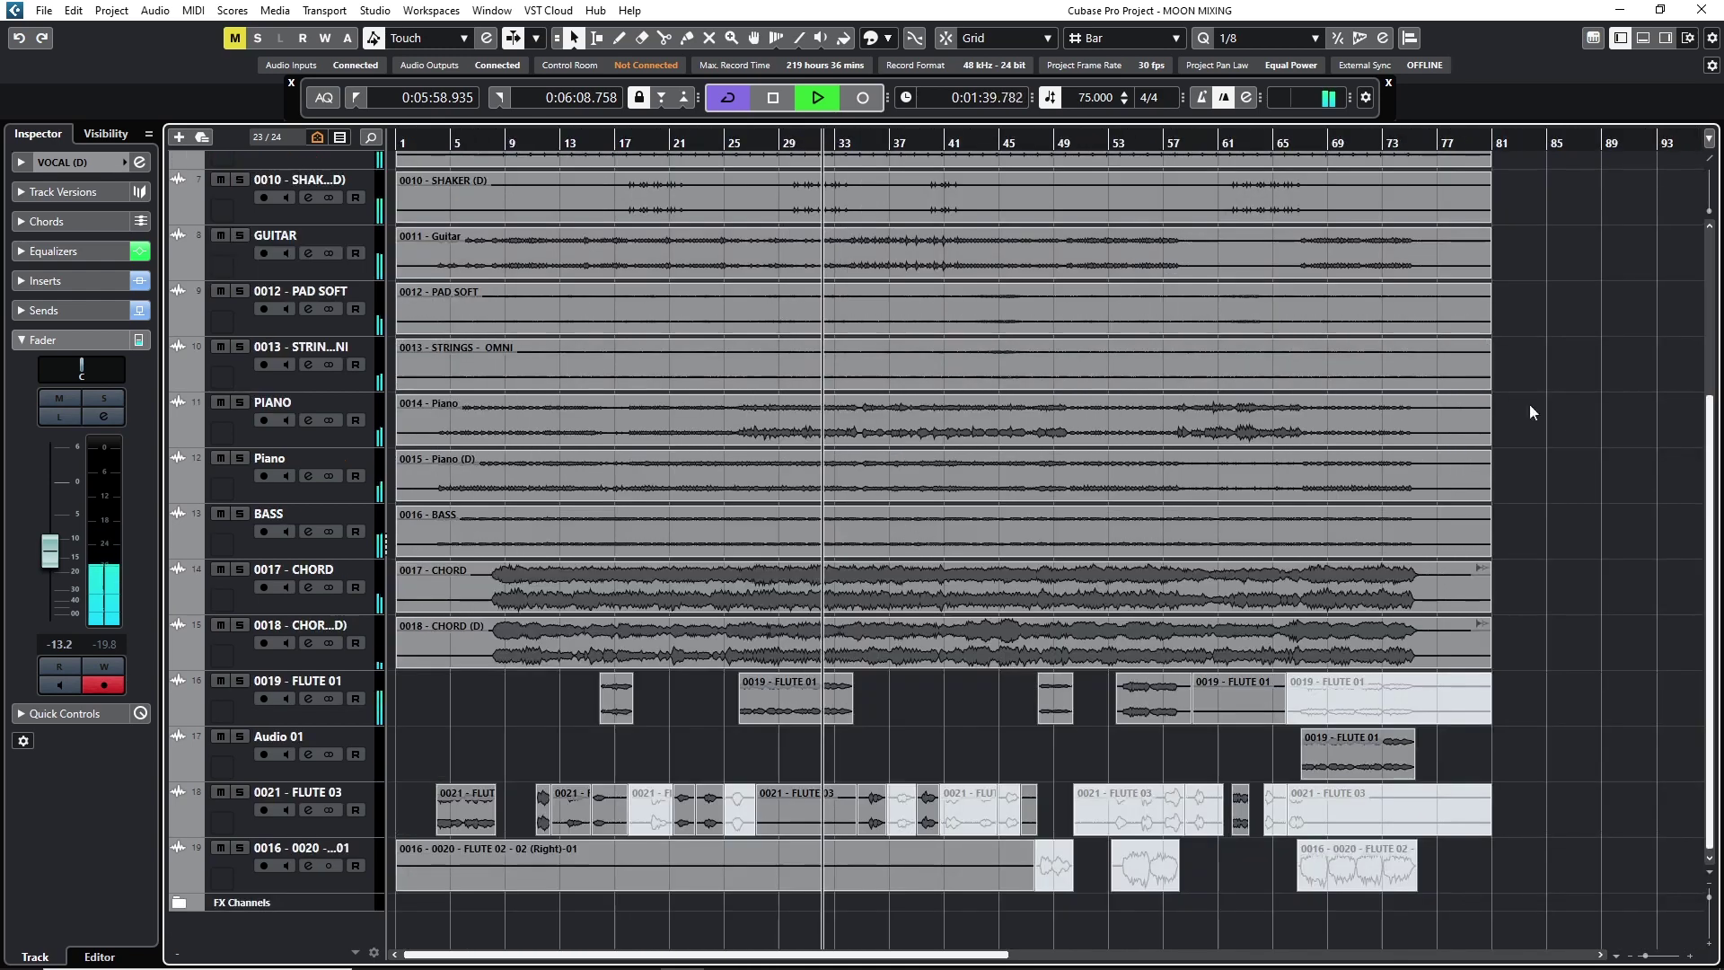
pyautogui.scroll(5, 1539, 483)
pyautogui.scroll(-5, 1539, 483)
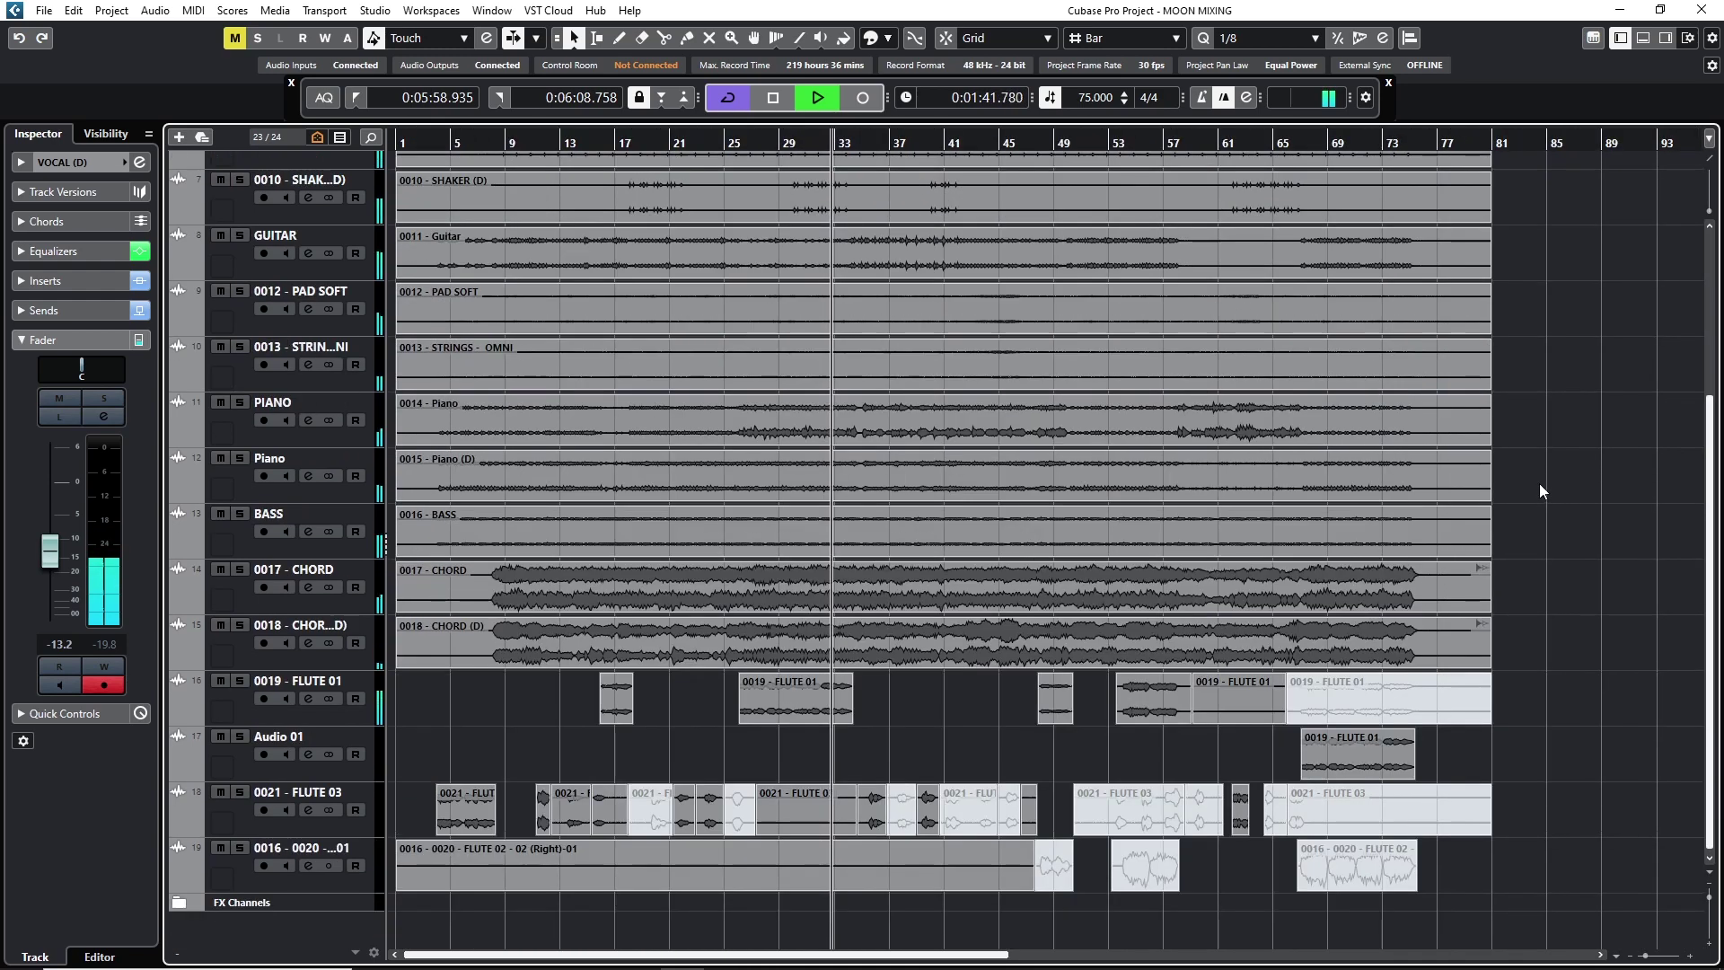
pyautogui.scroll(5, 1539, 483)
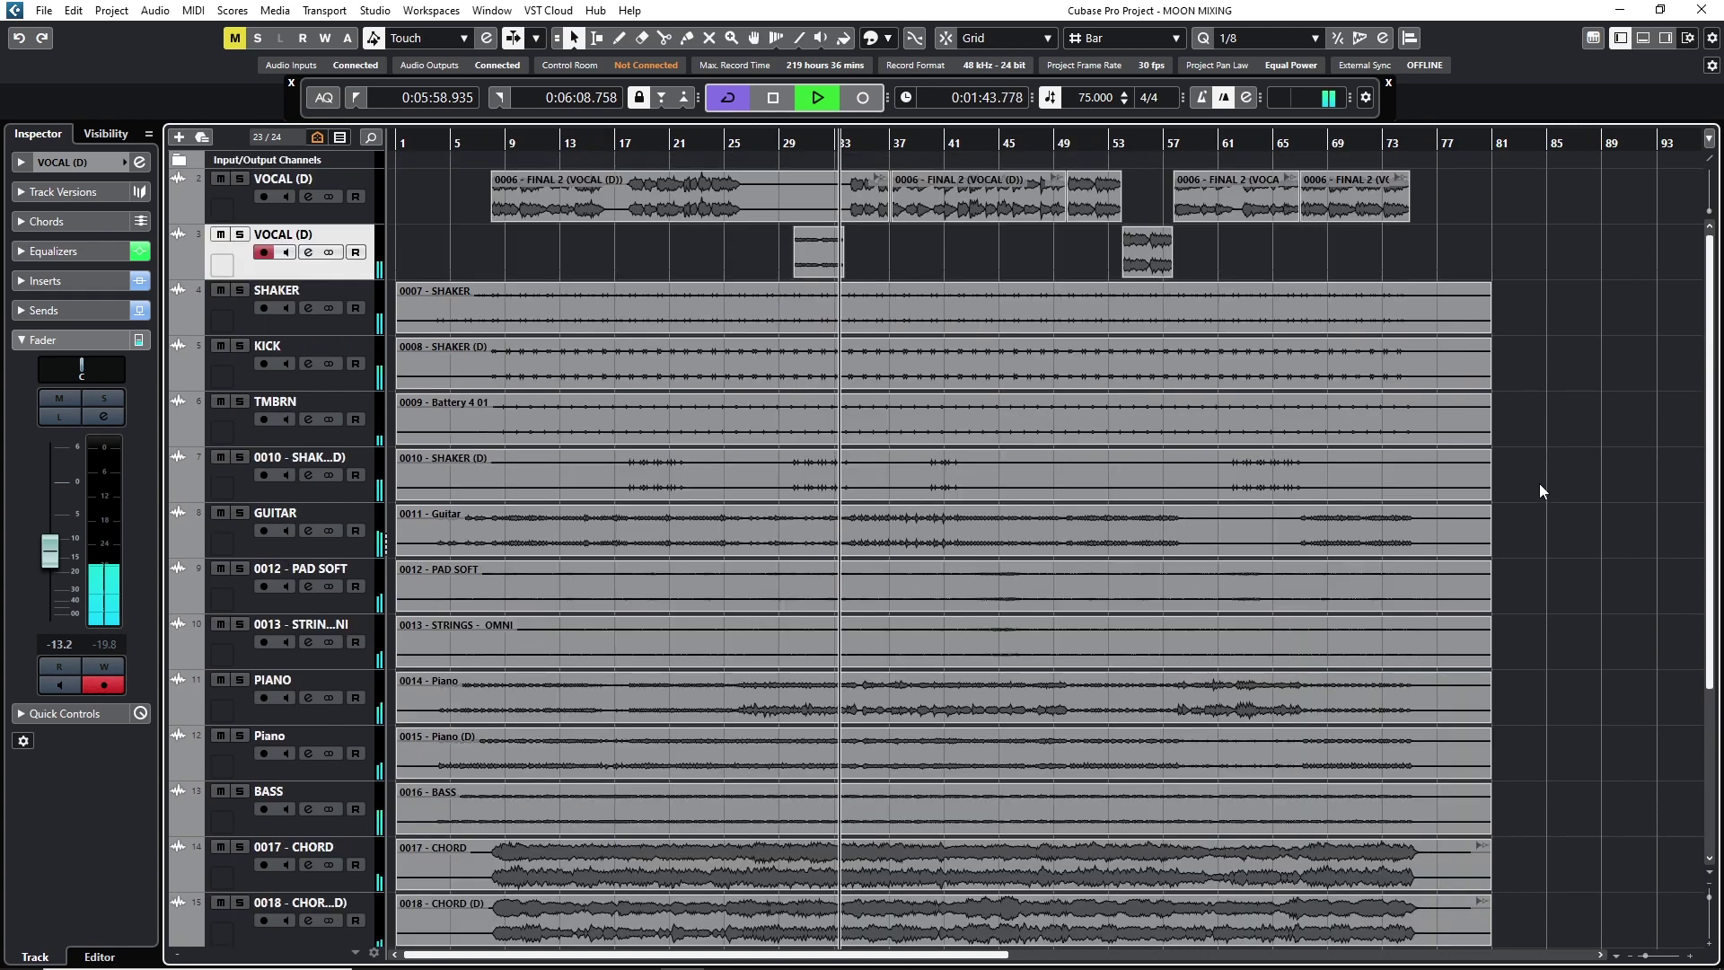
pyautogui.scroll(-5, 1539, 483)
pyautogui.scroll(5, 1539, 483)
pyautogui.press('space')
# Play the full mix from about bar 67 with the vocal tracks in view.
pyautogui.scroll(-5, 1539, 483)
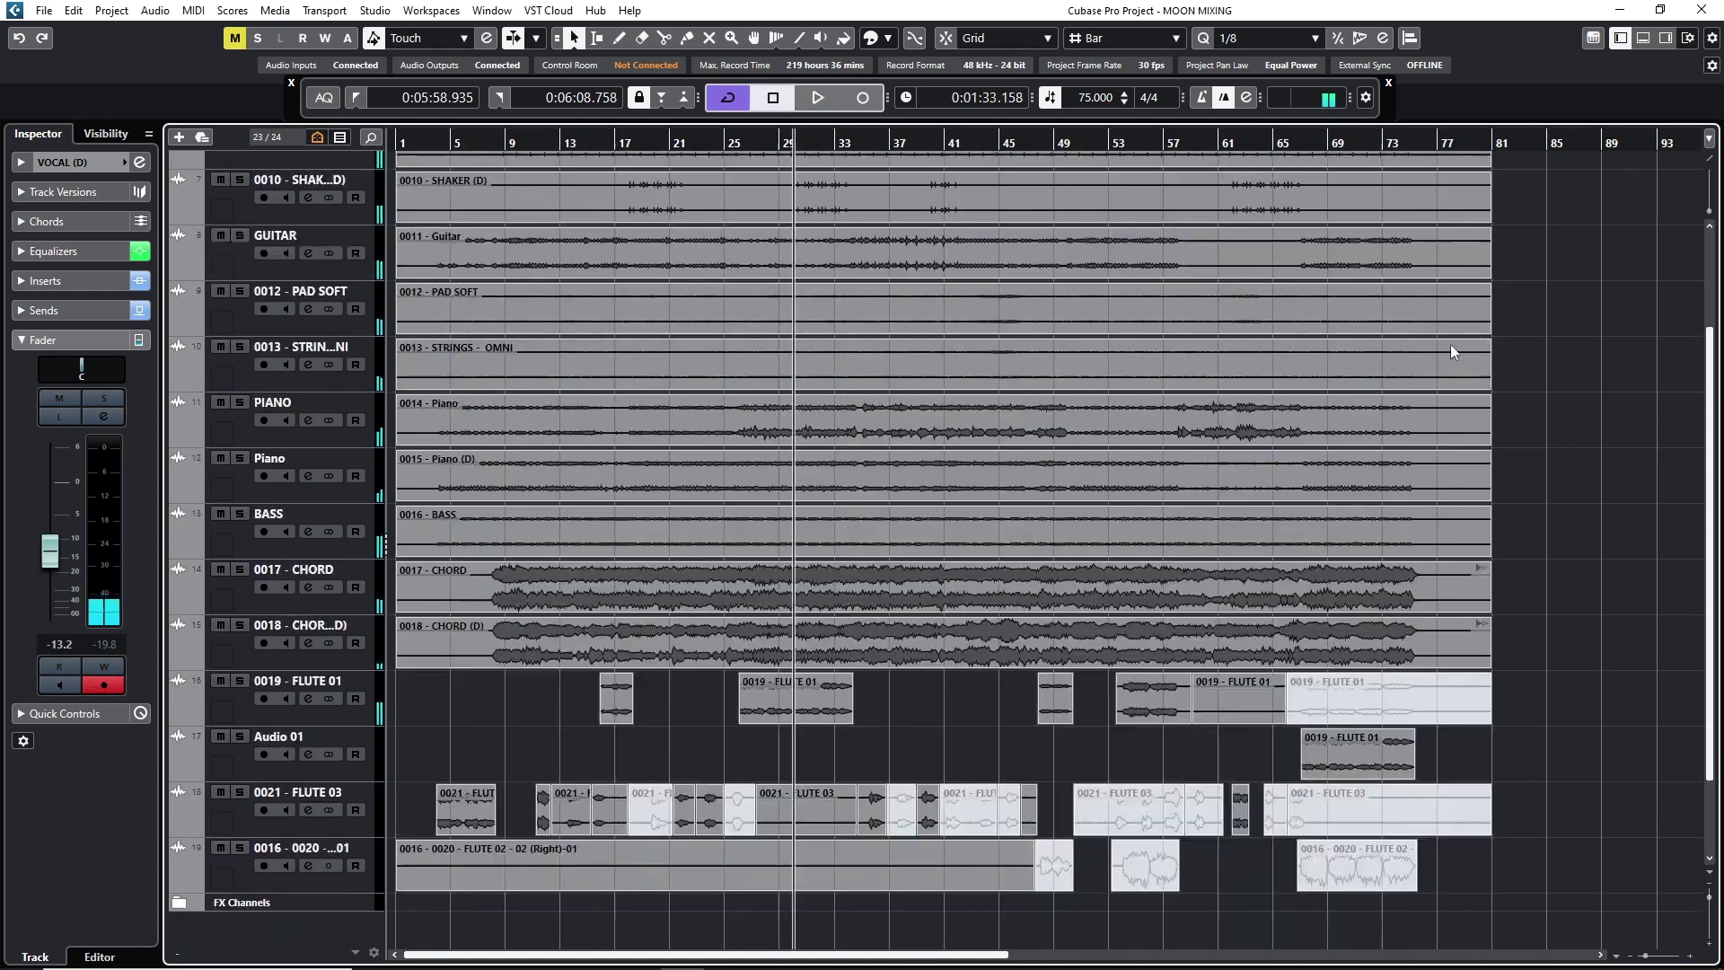
pyautogui.moveTo(1325, 153); pyautogui.dragTo(1252, 181)
pyautogui.press('space')
pyautogui.scroll(5, 1388, 372)
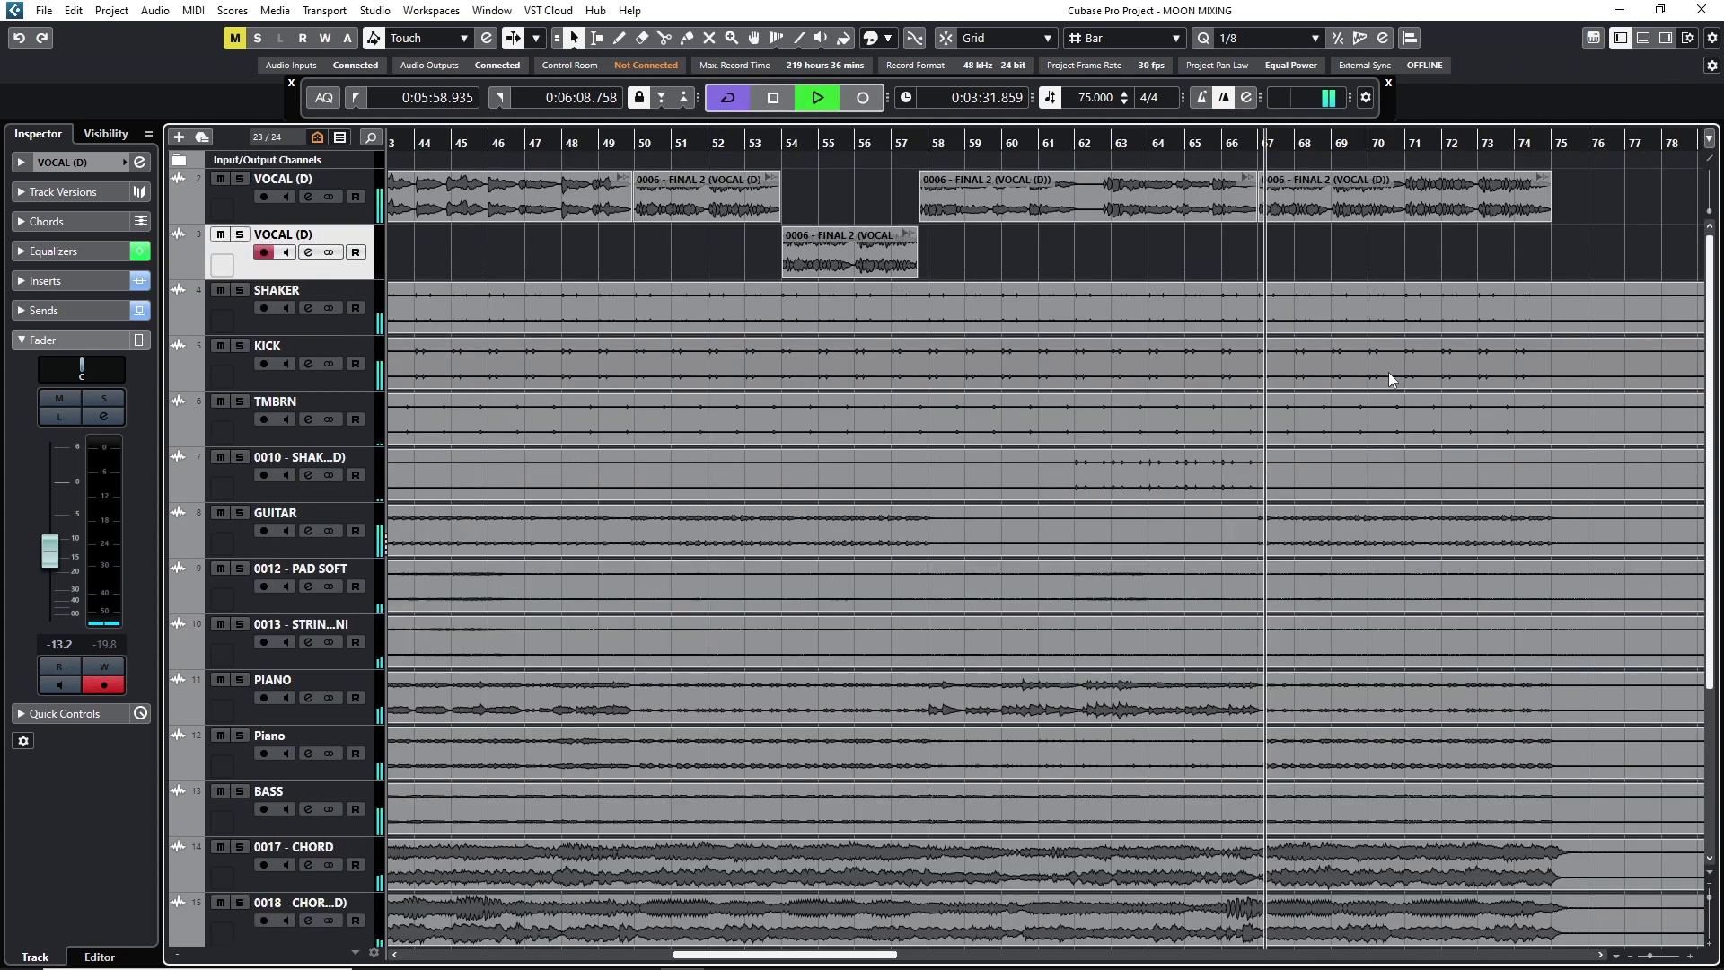
# Solo the first VOCAL (D) track to audition it around bar 68, stop playback and unsolo the track.
pyautogui.click(241, 179)
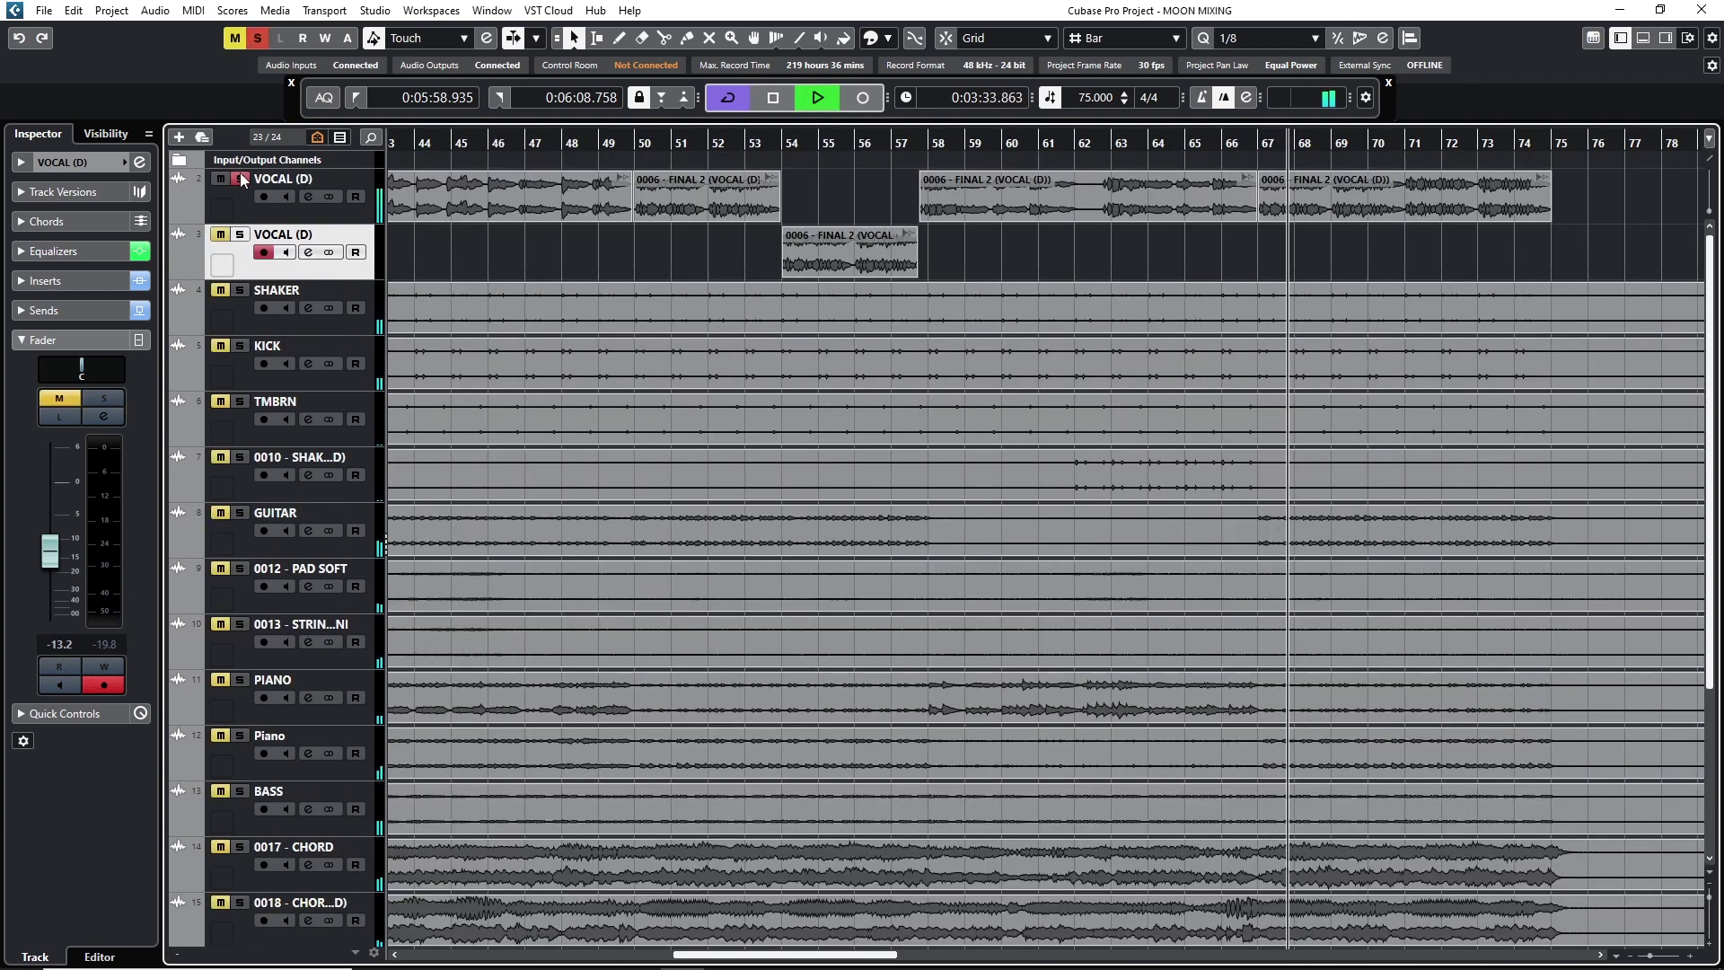
pyautogui.press('space')
pyautogui.click(241, 179)
# Play the full mix from about bar 67, viewing the flute tracks and the whole arrangement, and stop playback.
pyautogui.scroll(-5, 1588, 706)
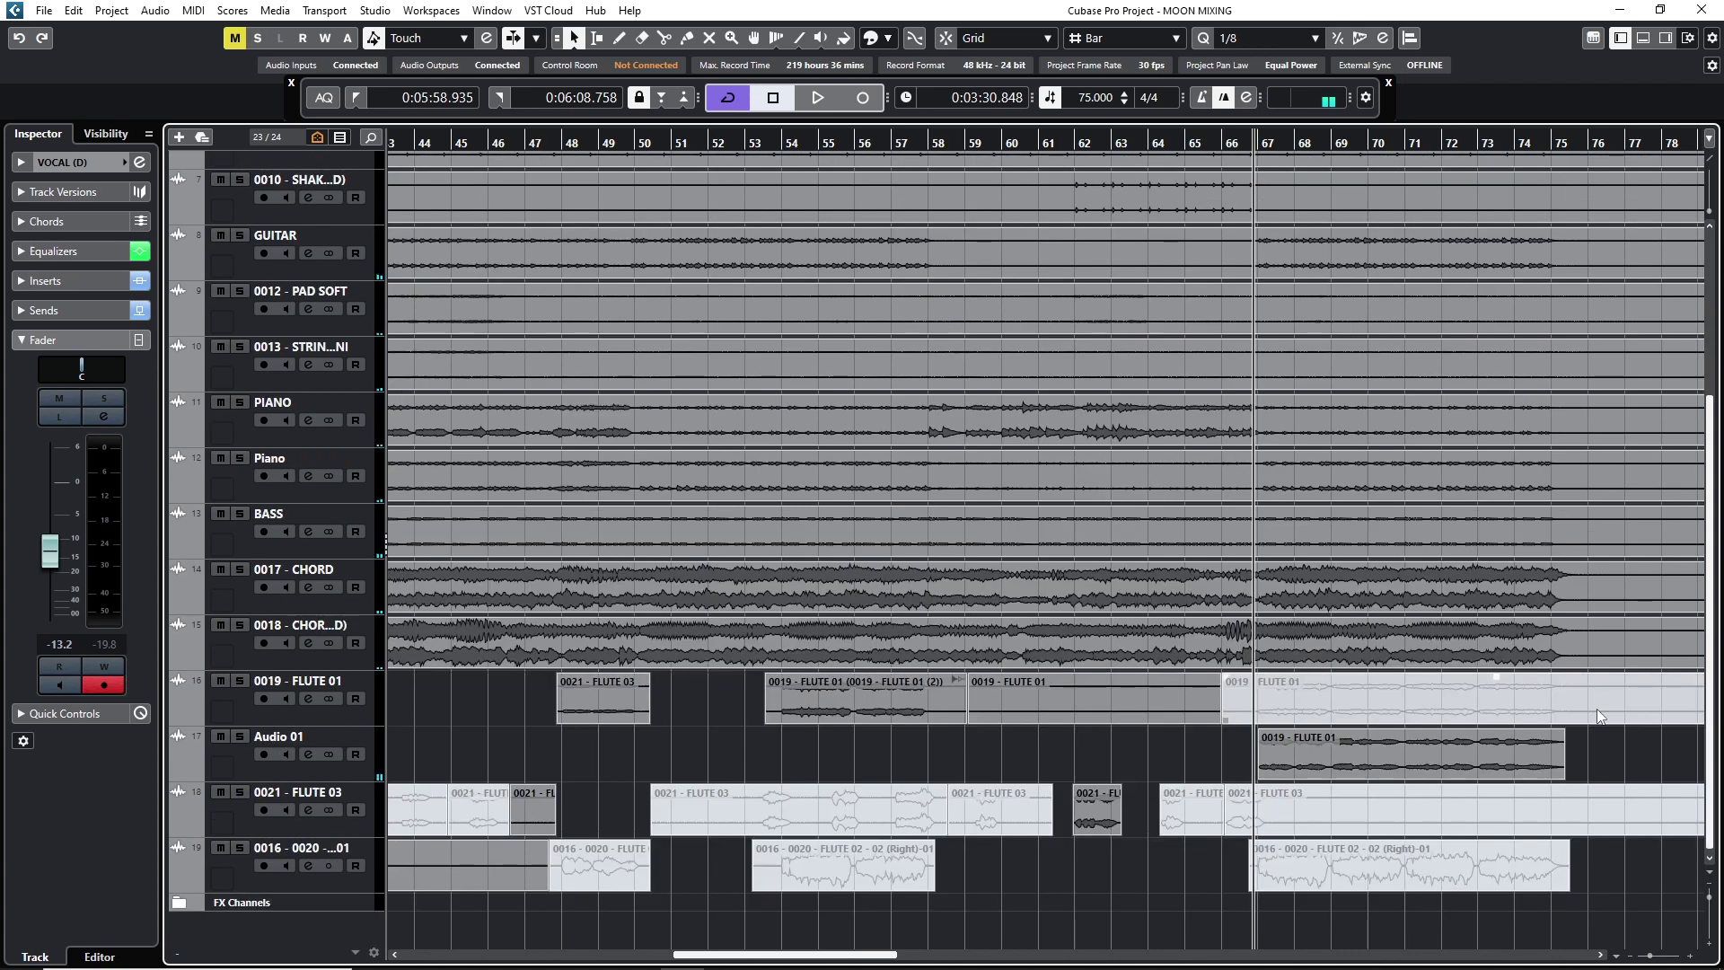
pyautogui.press('space')
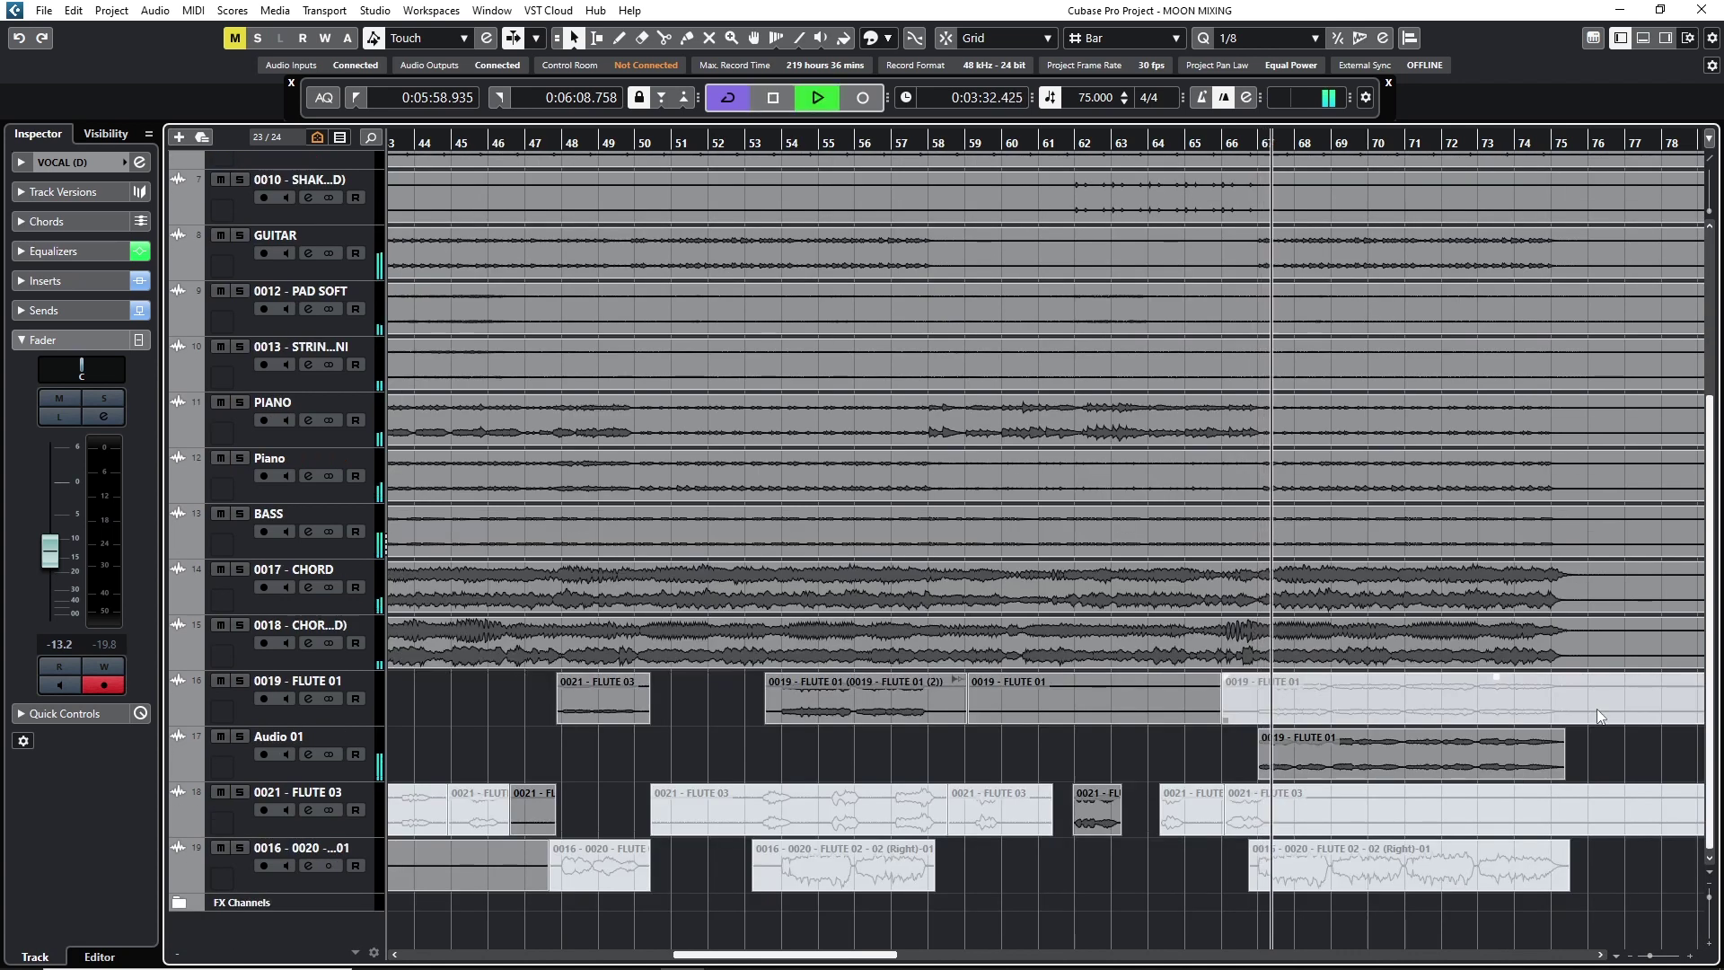
pyautogui.press('g')
pyautogui.press('g')
pyautogui.press('g')
pyautogui.press('g')
pyautogui.press('g')
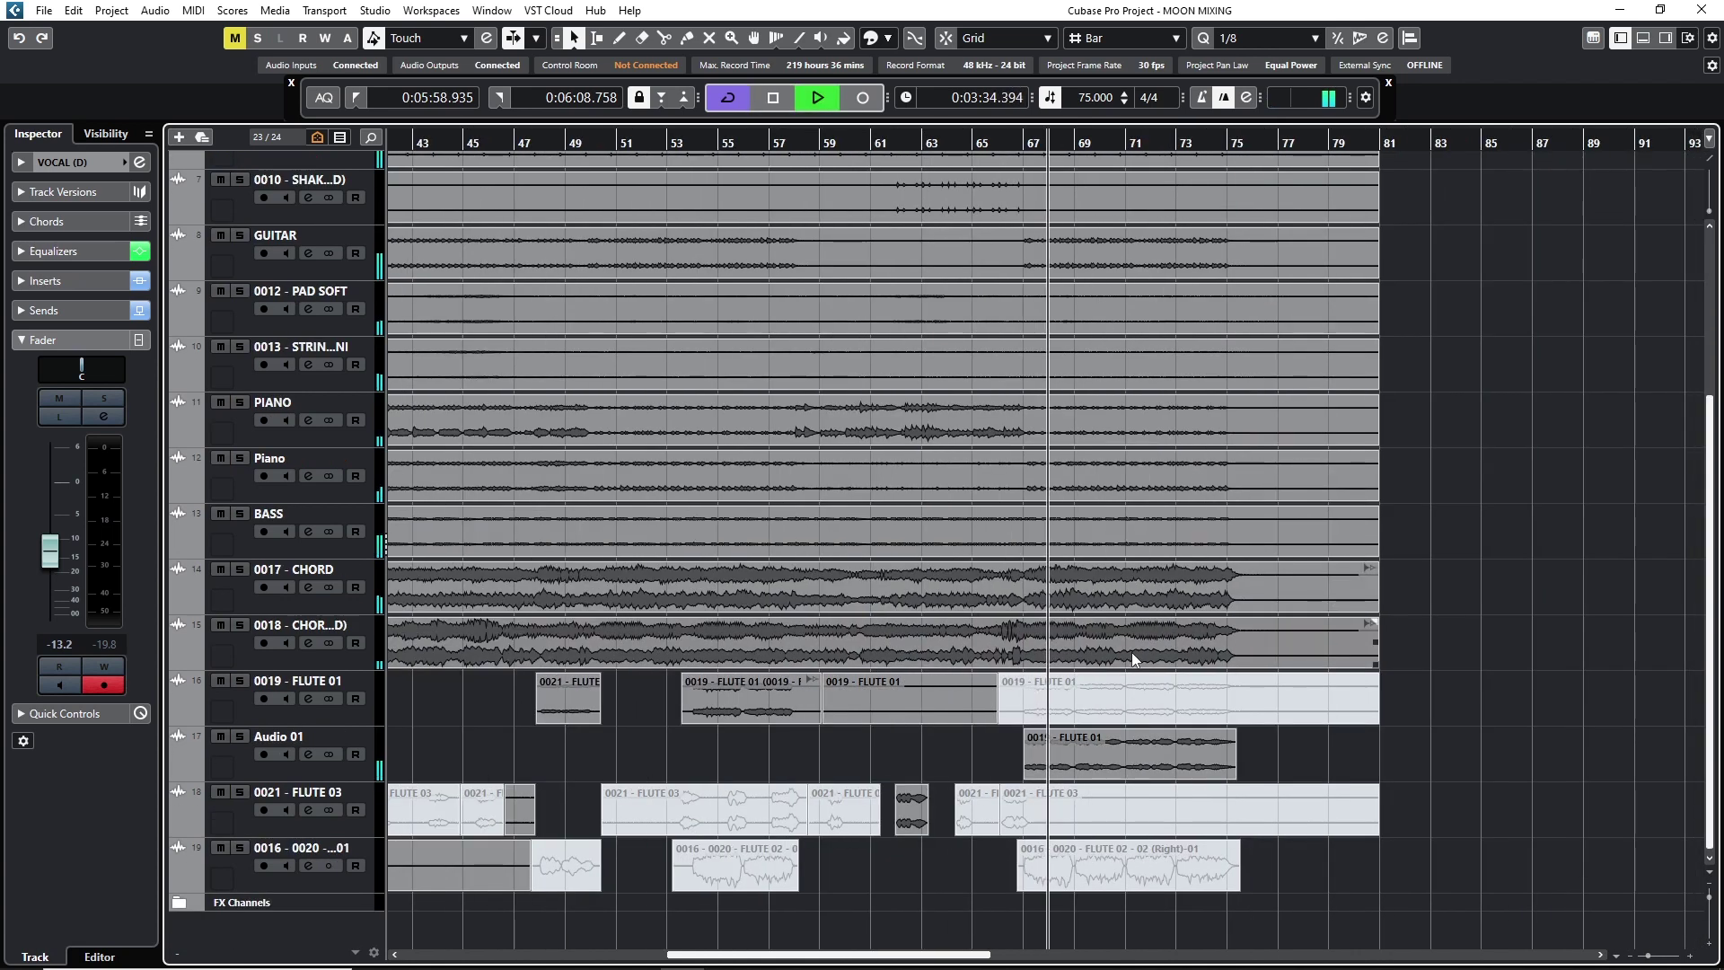
pyautogui.hotkey('shift', 'g')
pyautogui.hotkey('shift', 'g')
pyautogui.hotkey('shift', 'h')
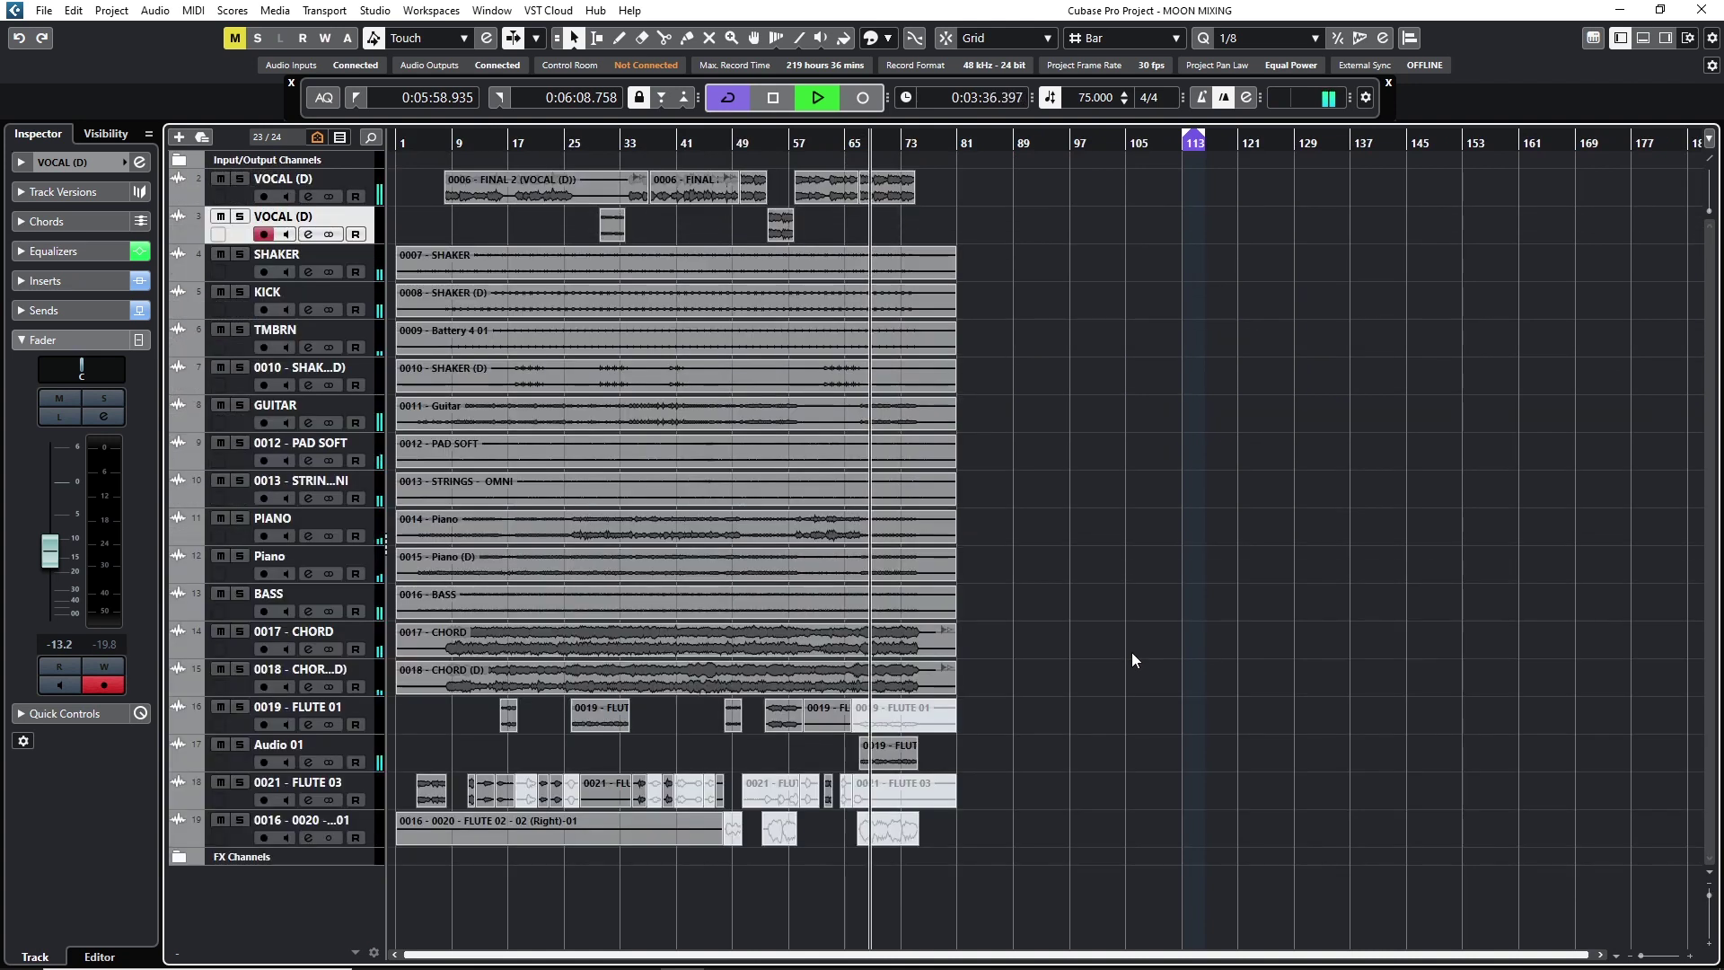
pyautogui.hotkey('shift', 'g')
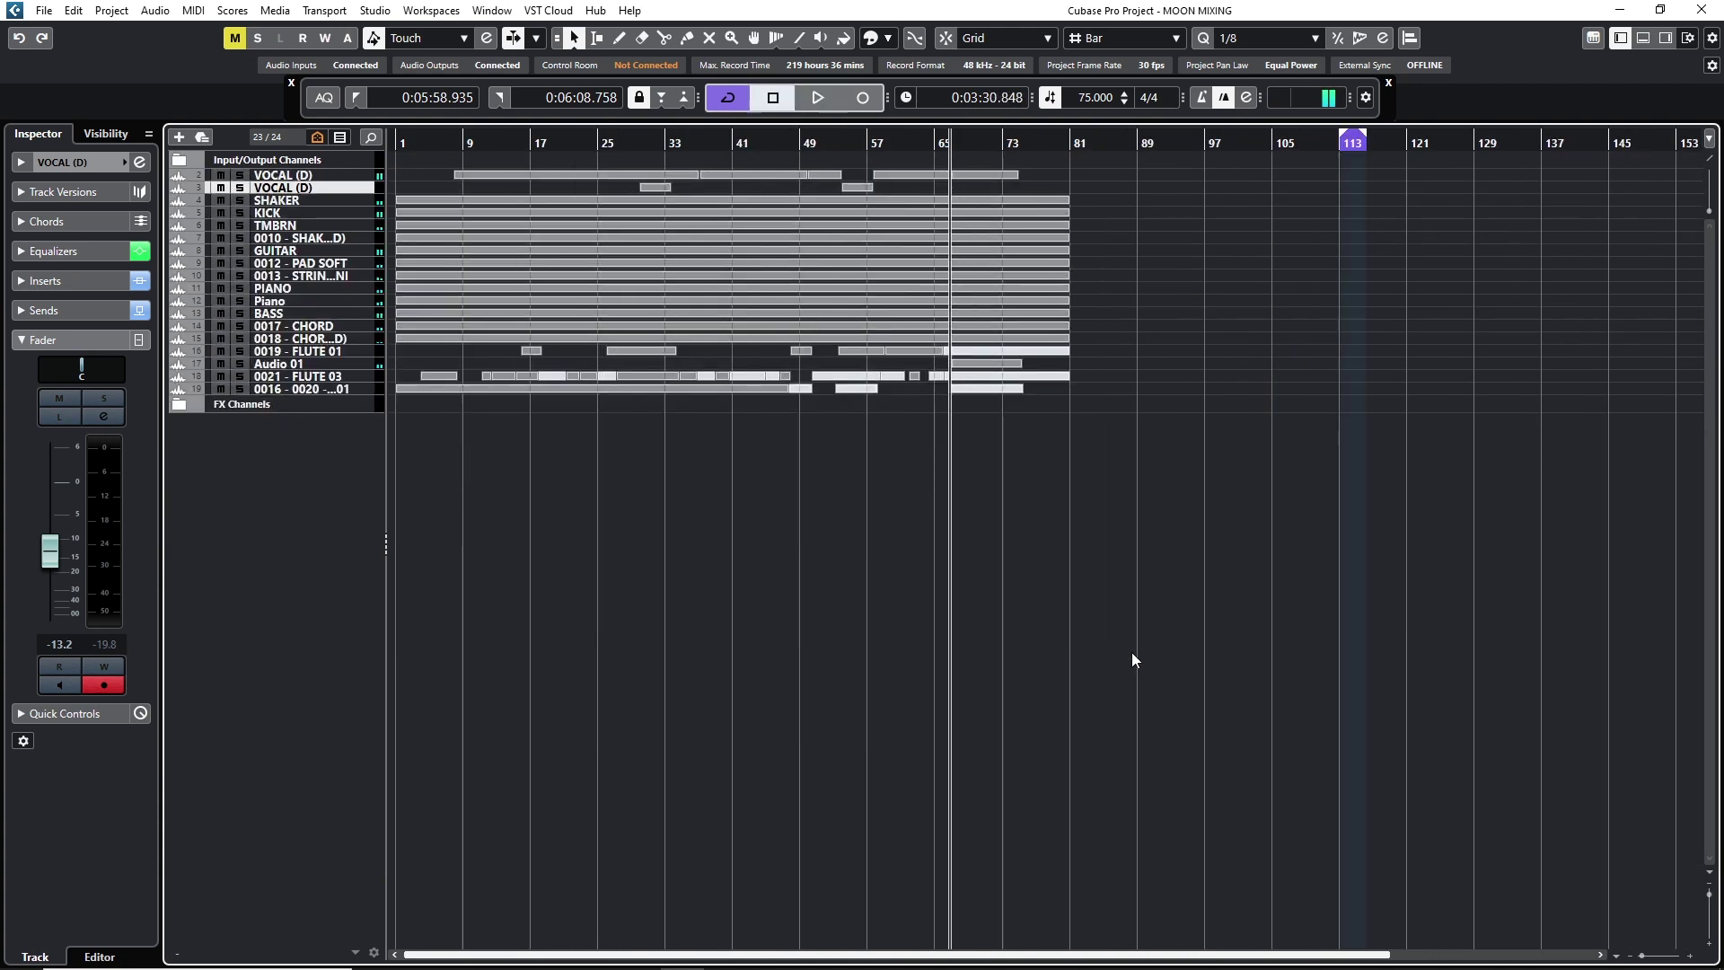
pyautogui.press('space')
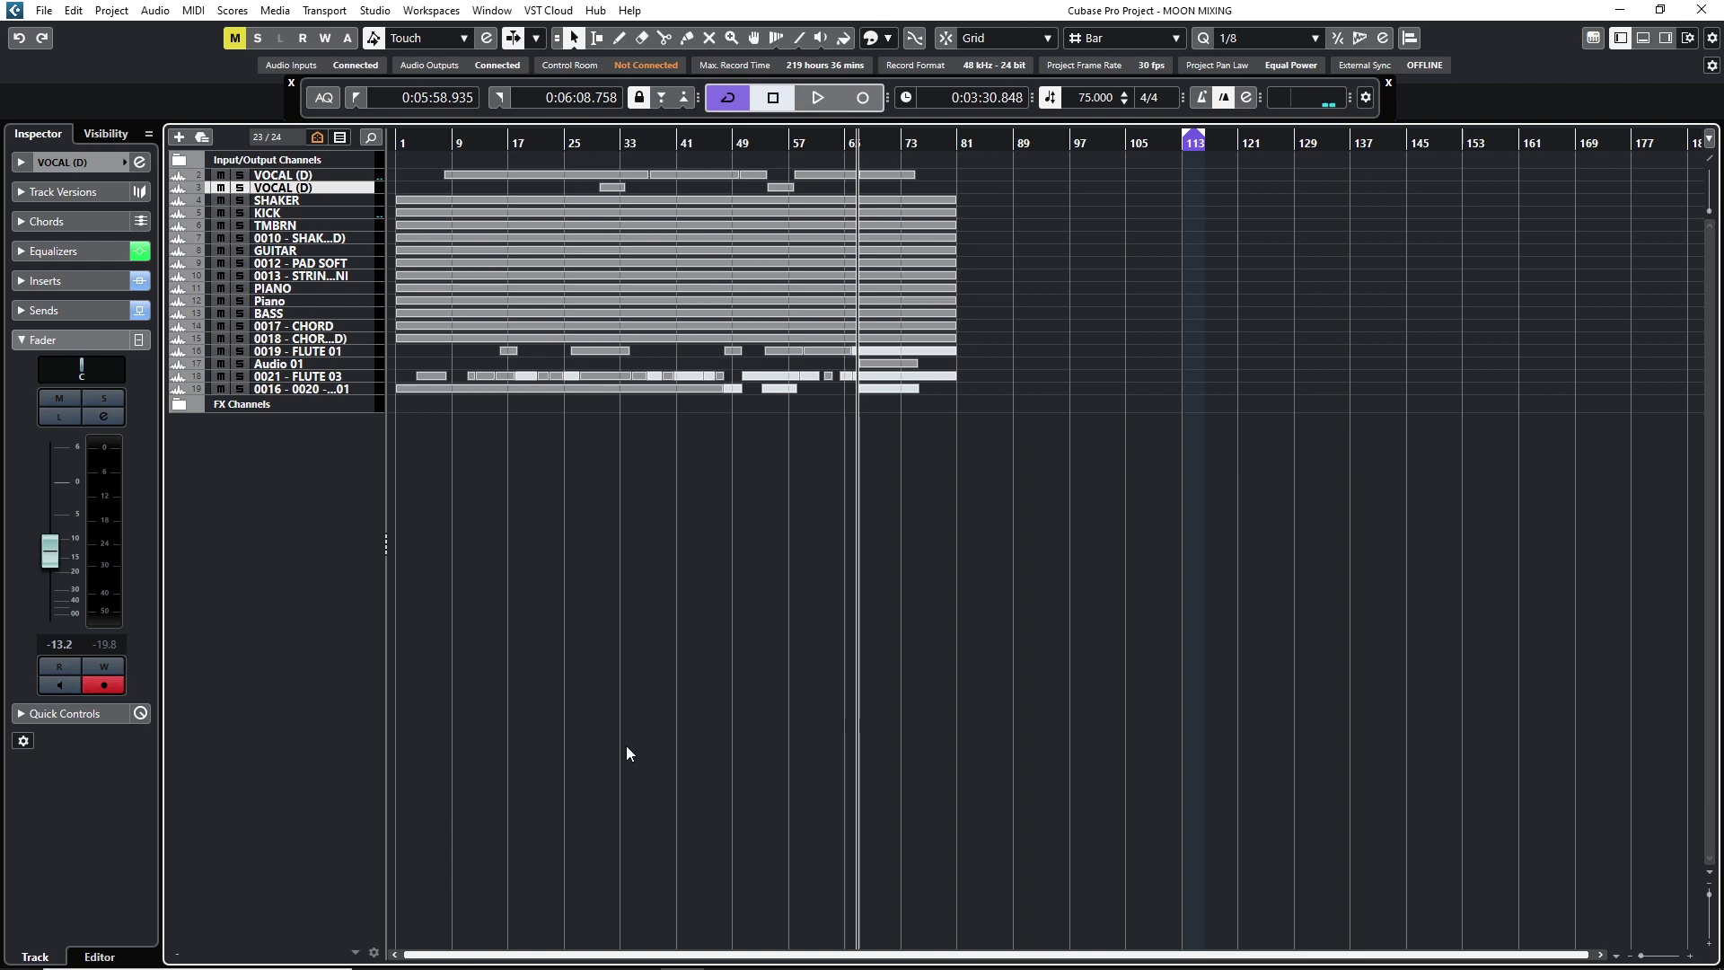
# Examine the clips of all tracks from bar 1 to the song's end with enlarged waveforms.
pyautogui.hotkey('shift', 'h')
pyautogui.hotkey('shift', 'h')
pyautogui.press('h')
pyautogui.press('h')
pyautogui.press('h')
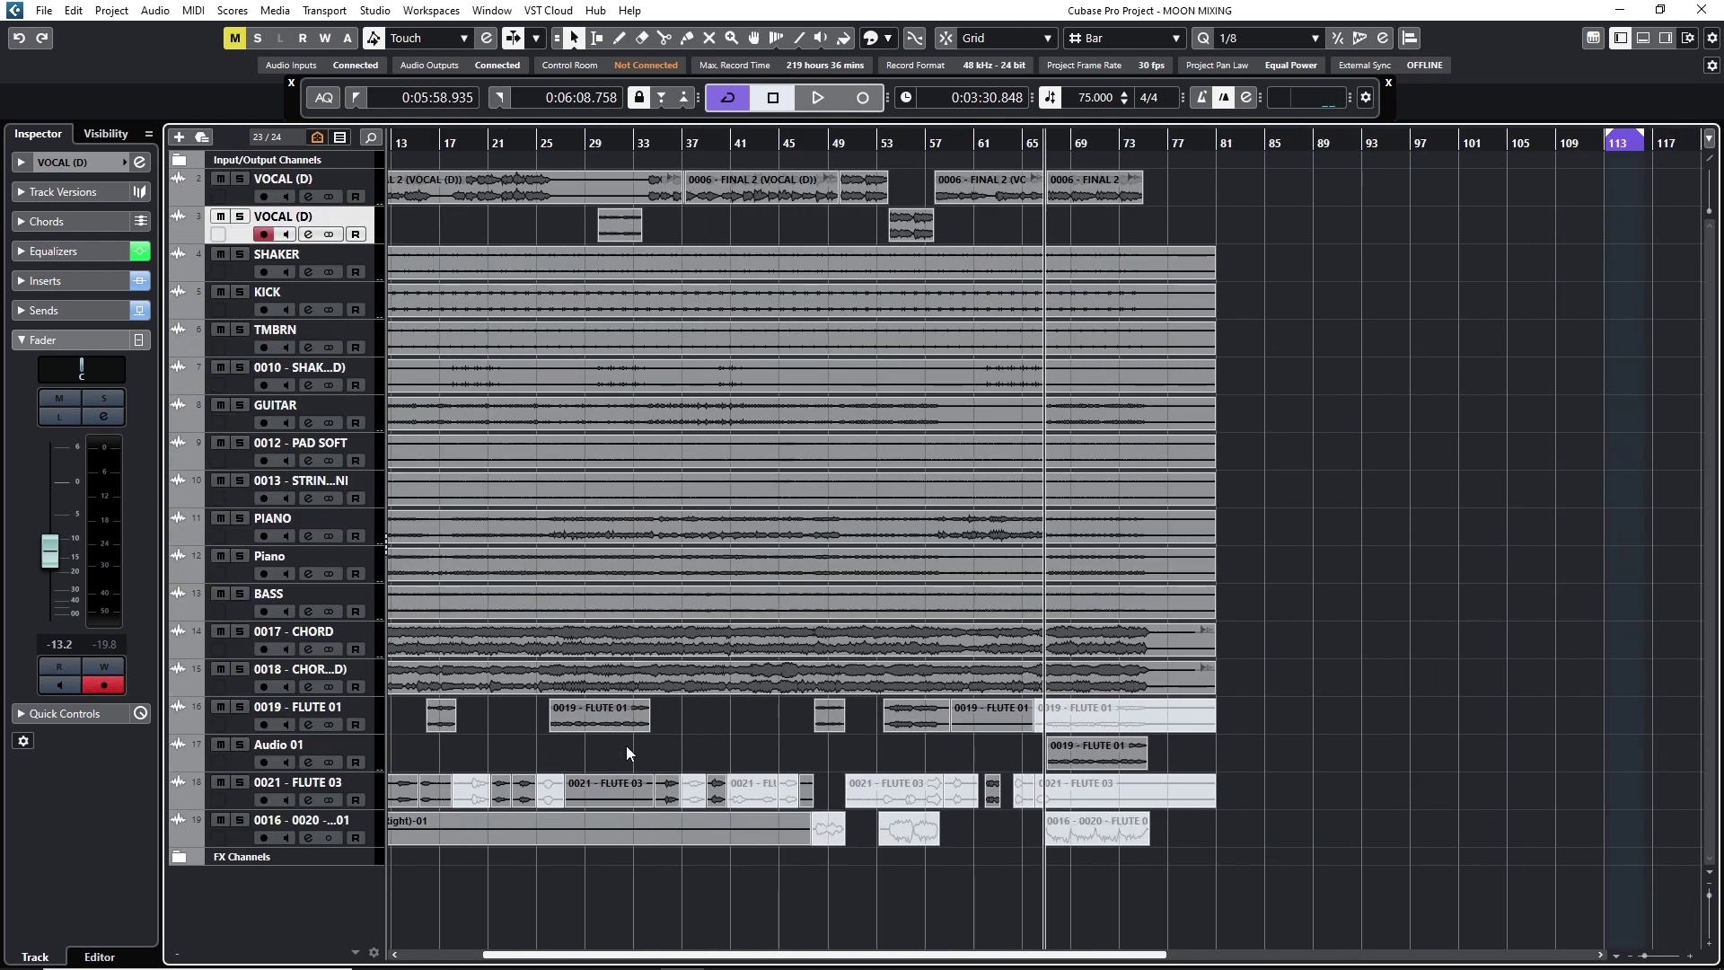
pyautogui.moveTo(467, 955); pyautogui.dragTo(419, 955)
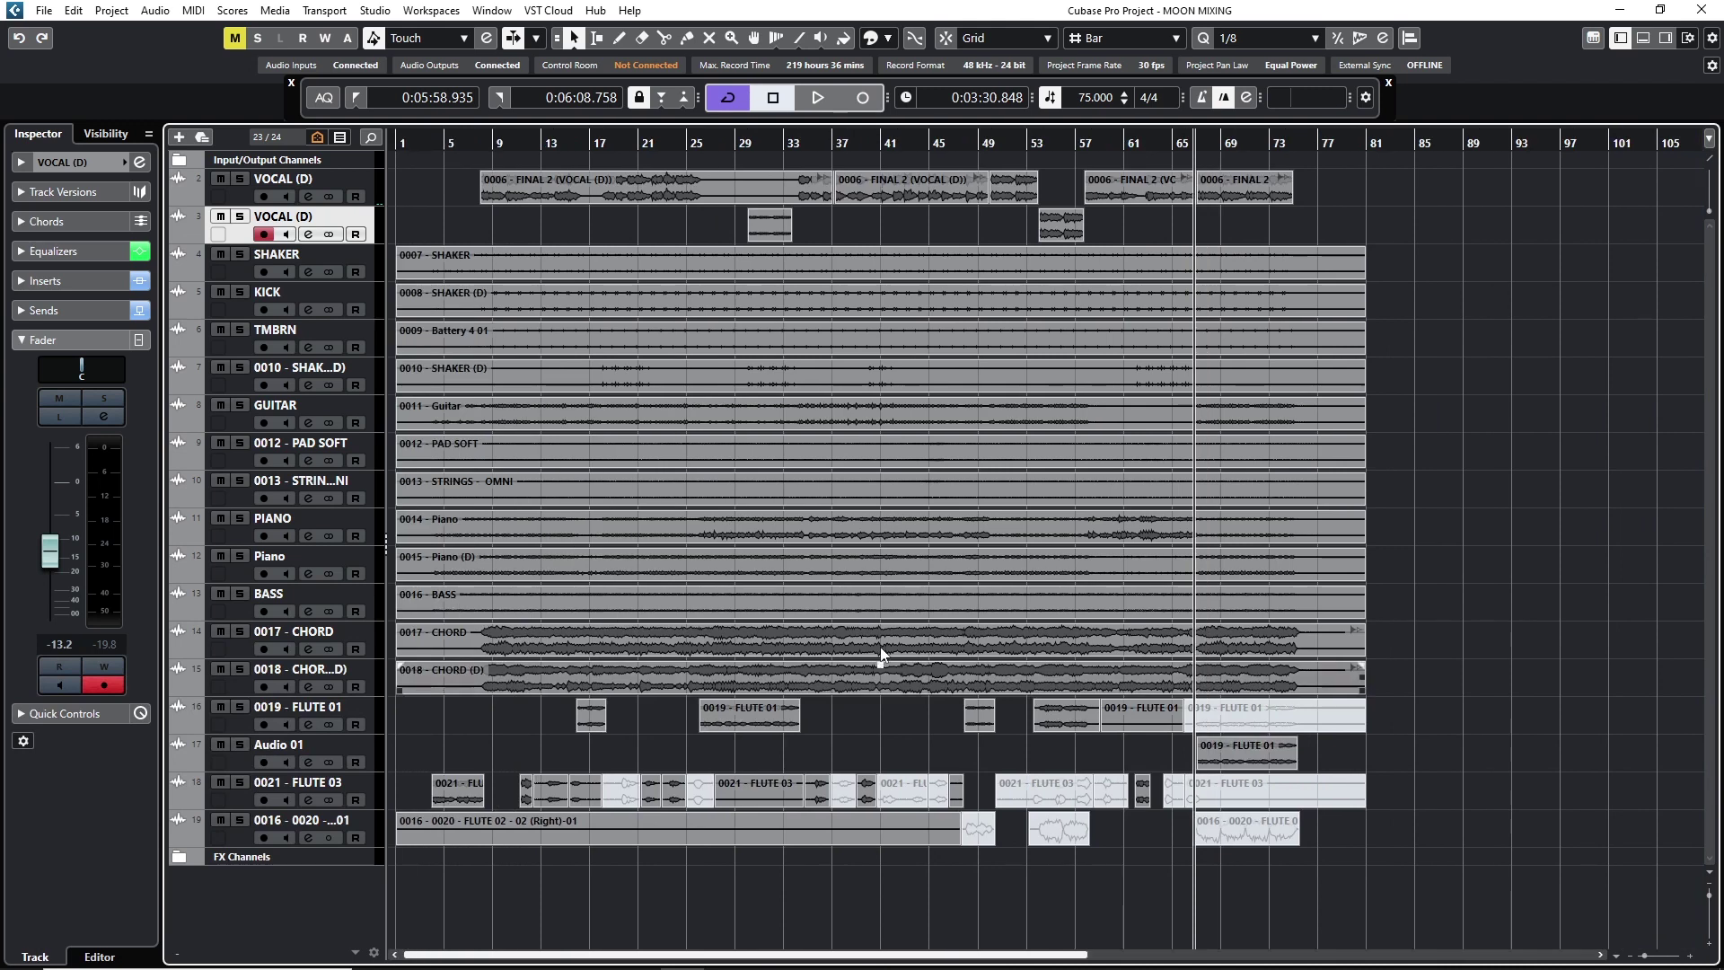